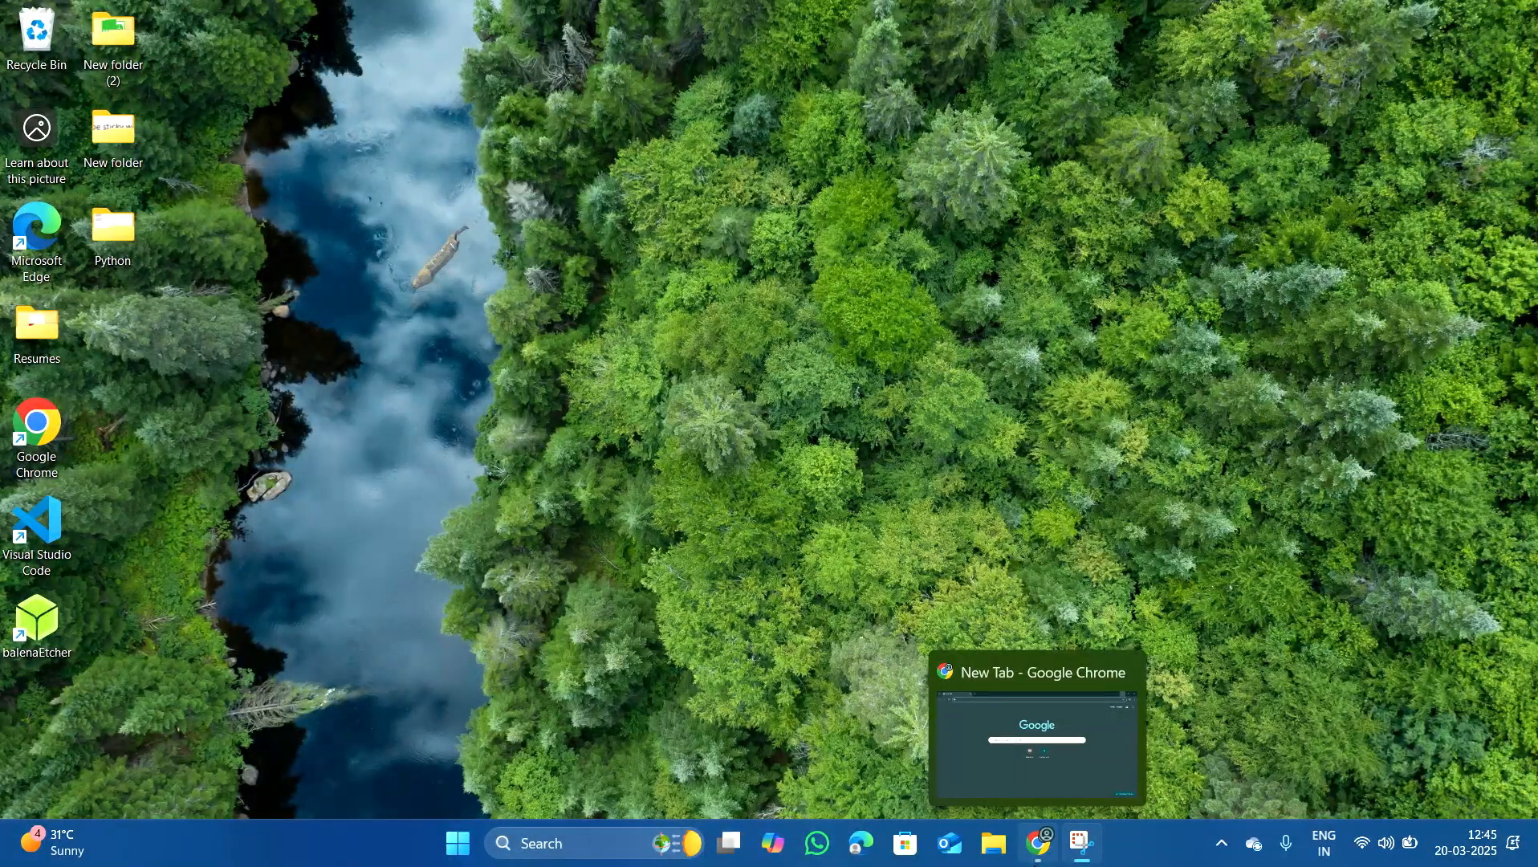
- Switch to Google Chrome and search the web for "virtual box download"
click(1038, 843)
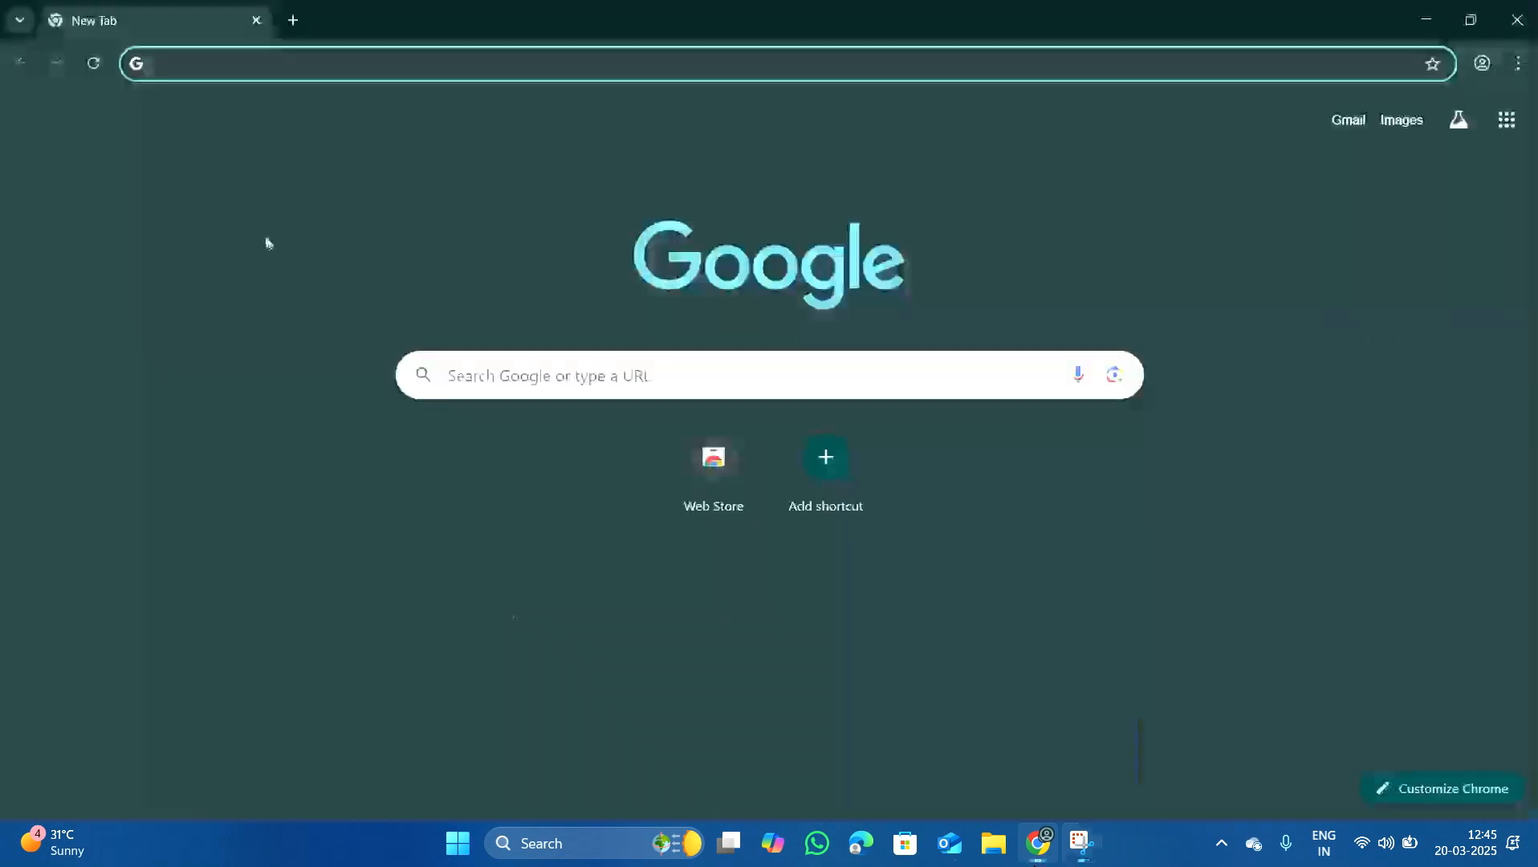
click(411, 65)
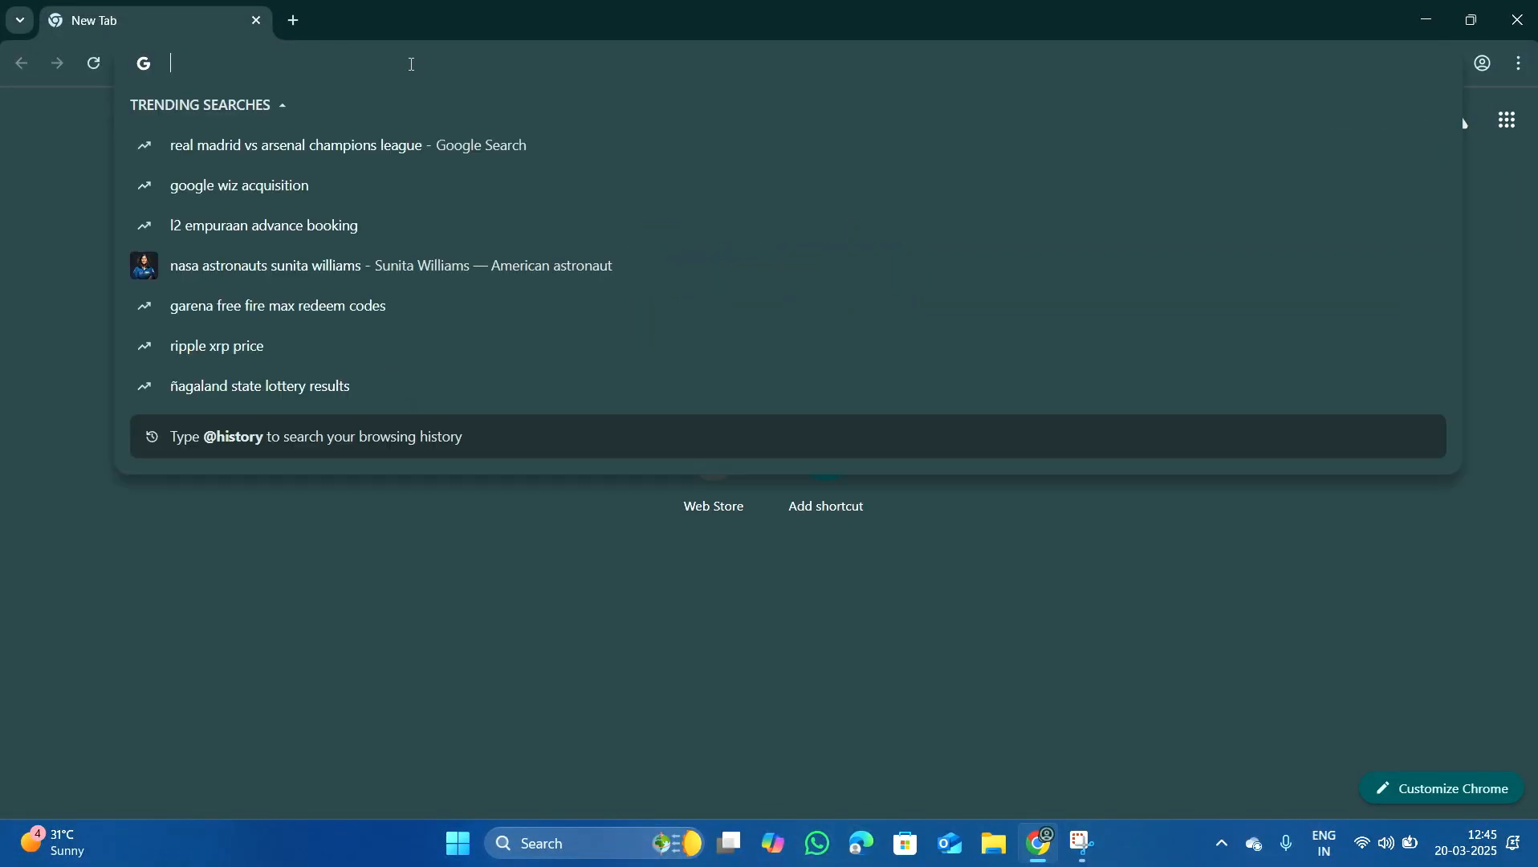
text(vir)
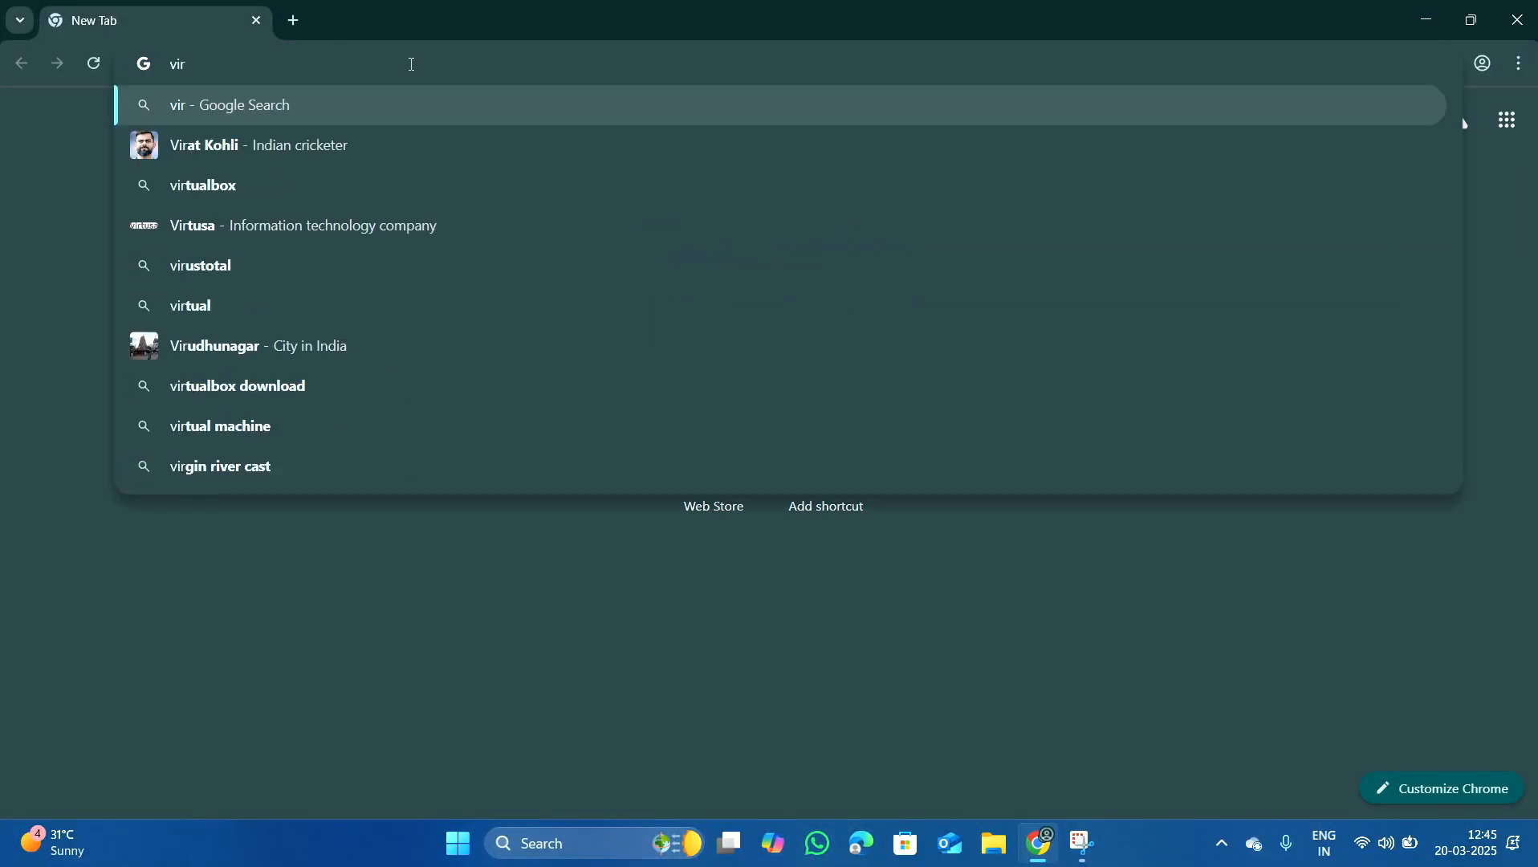
text(tual)
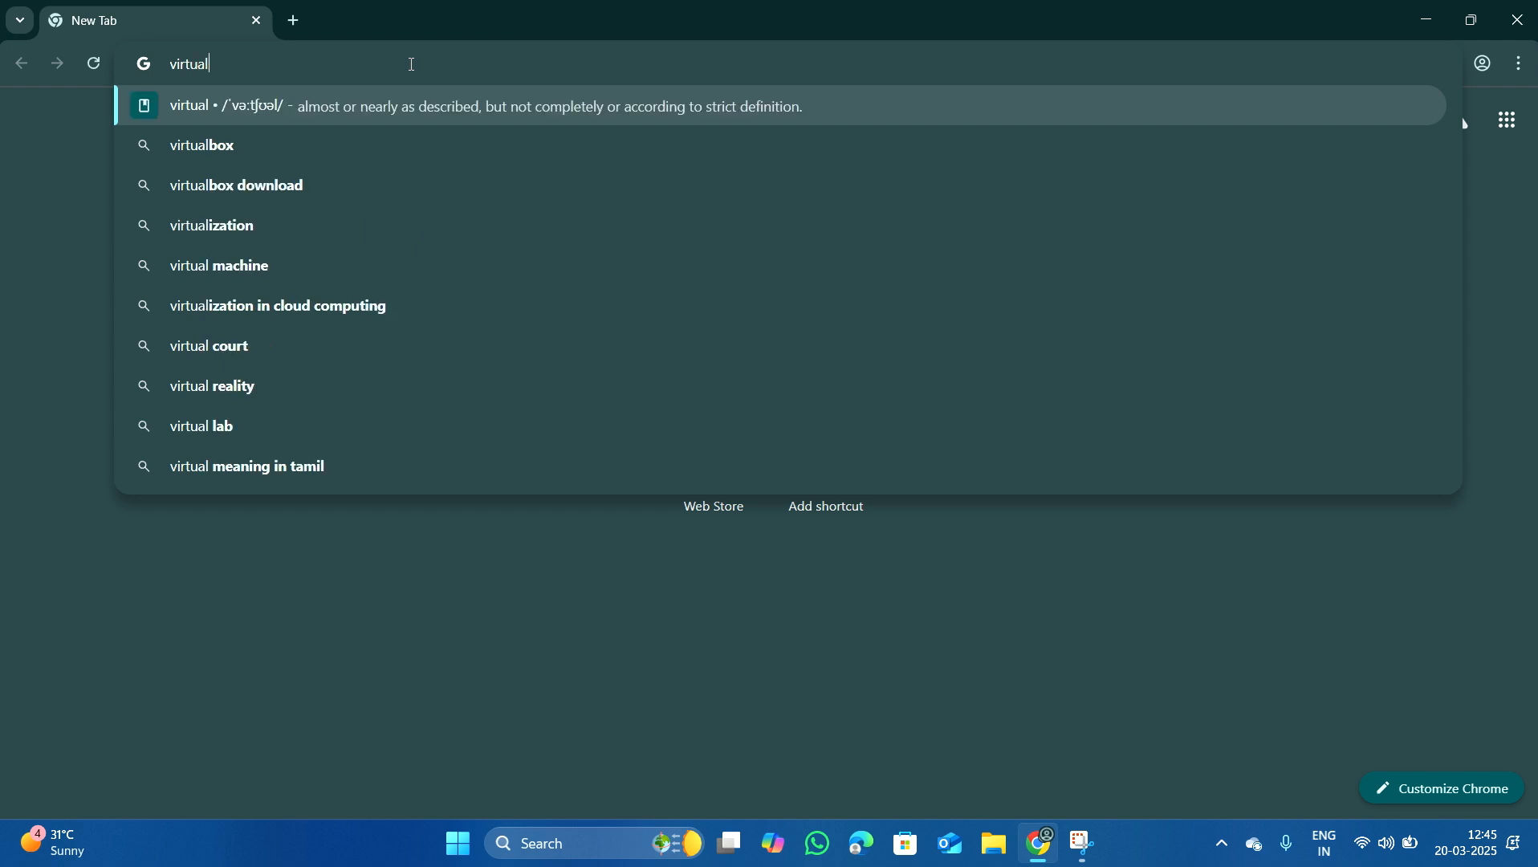
text( box d)
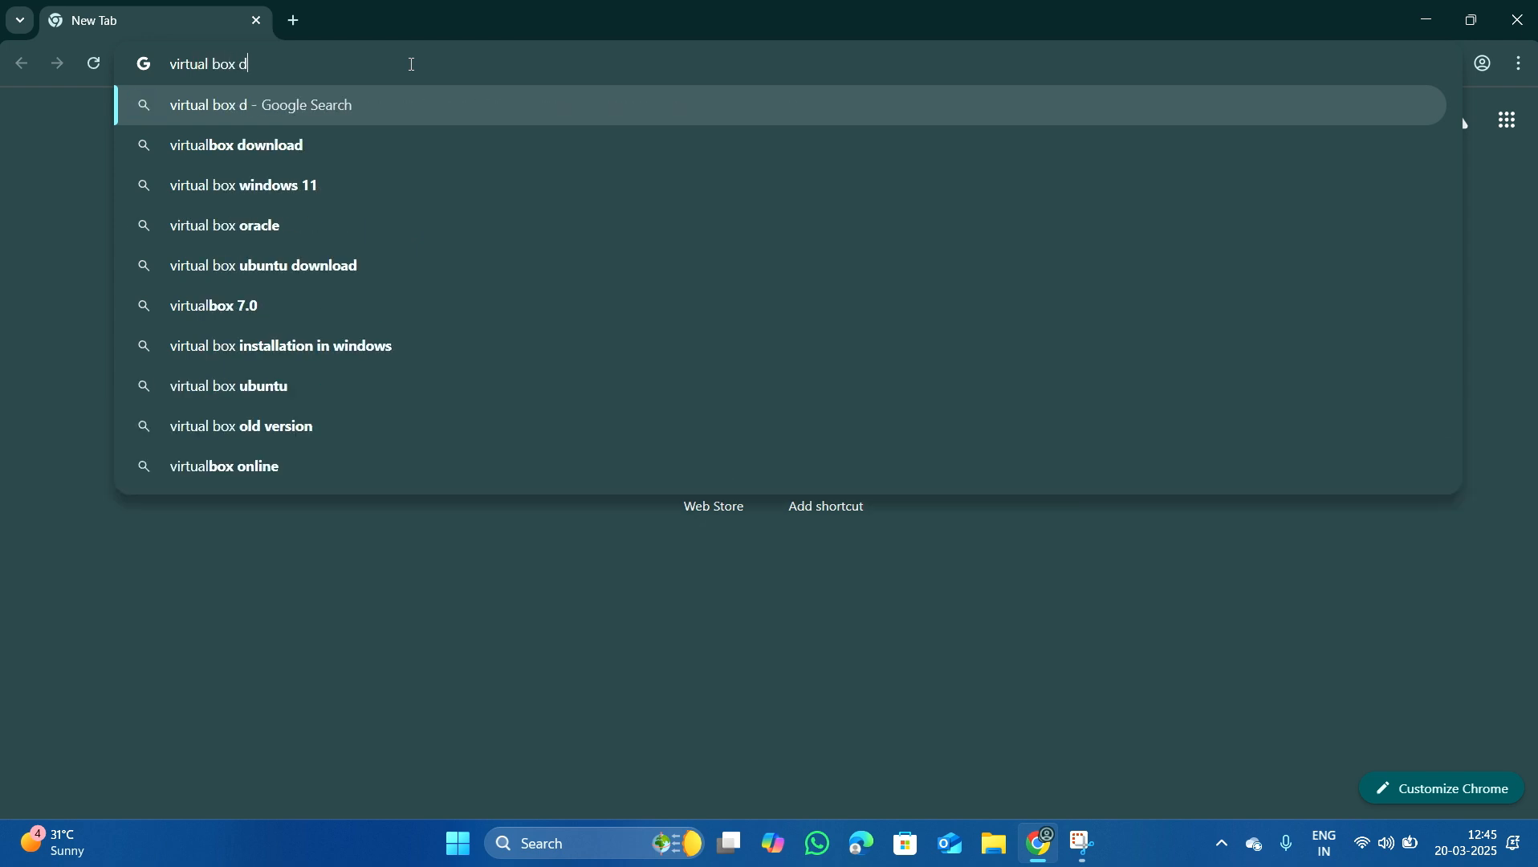
text(ownload)
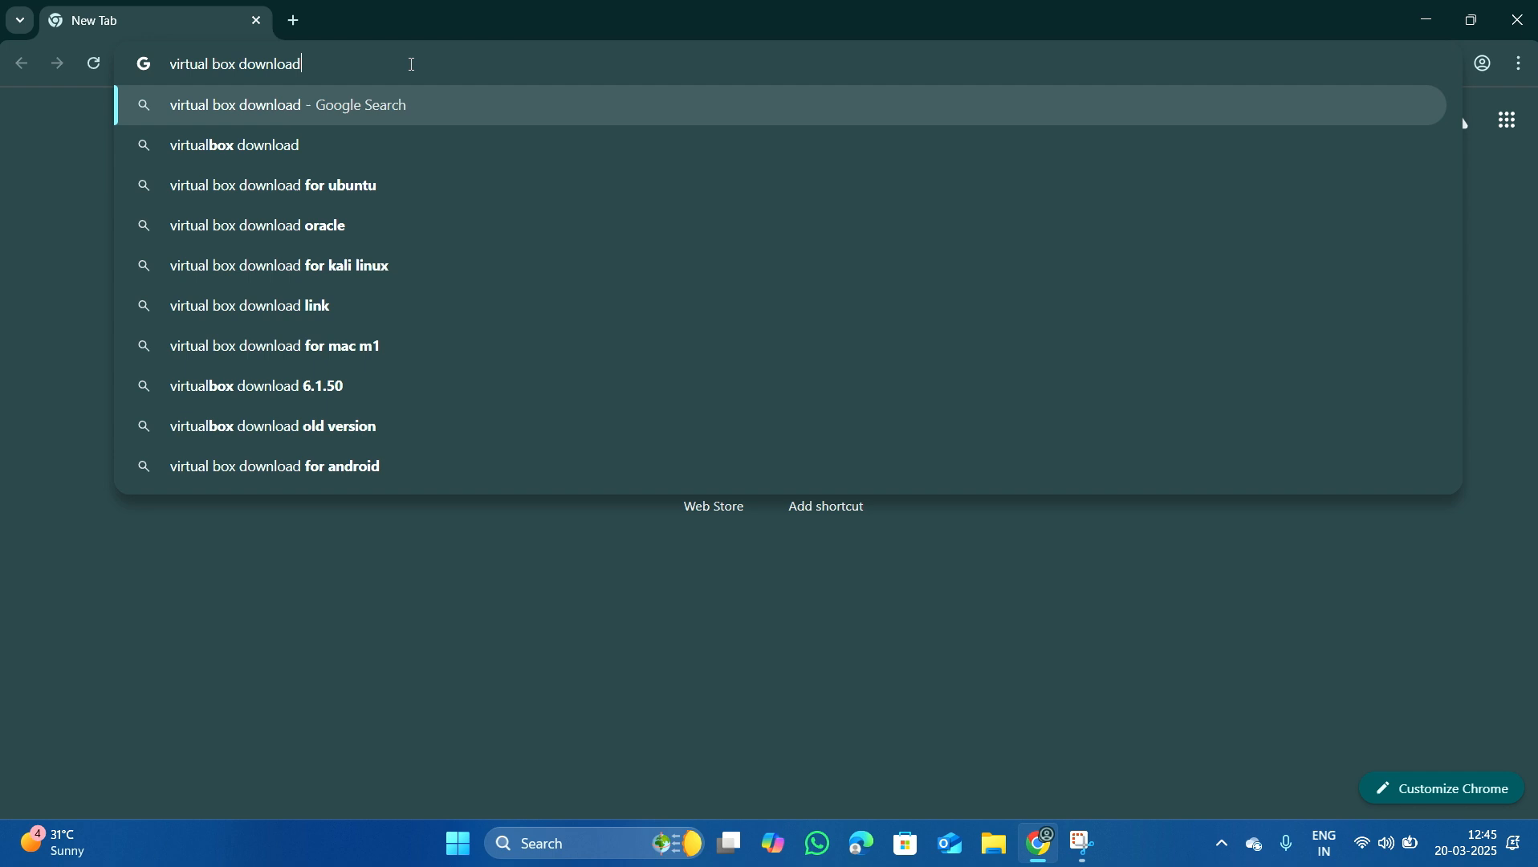
key(Return)
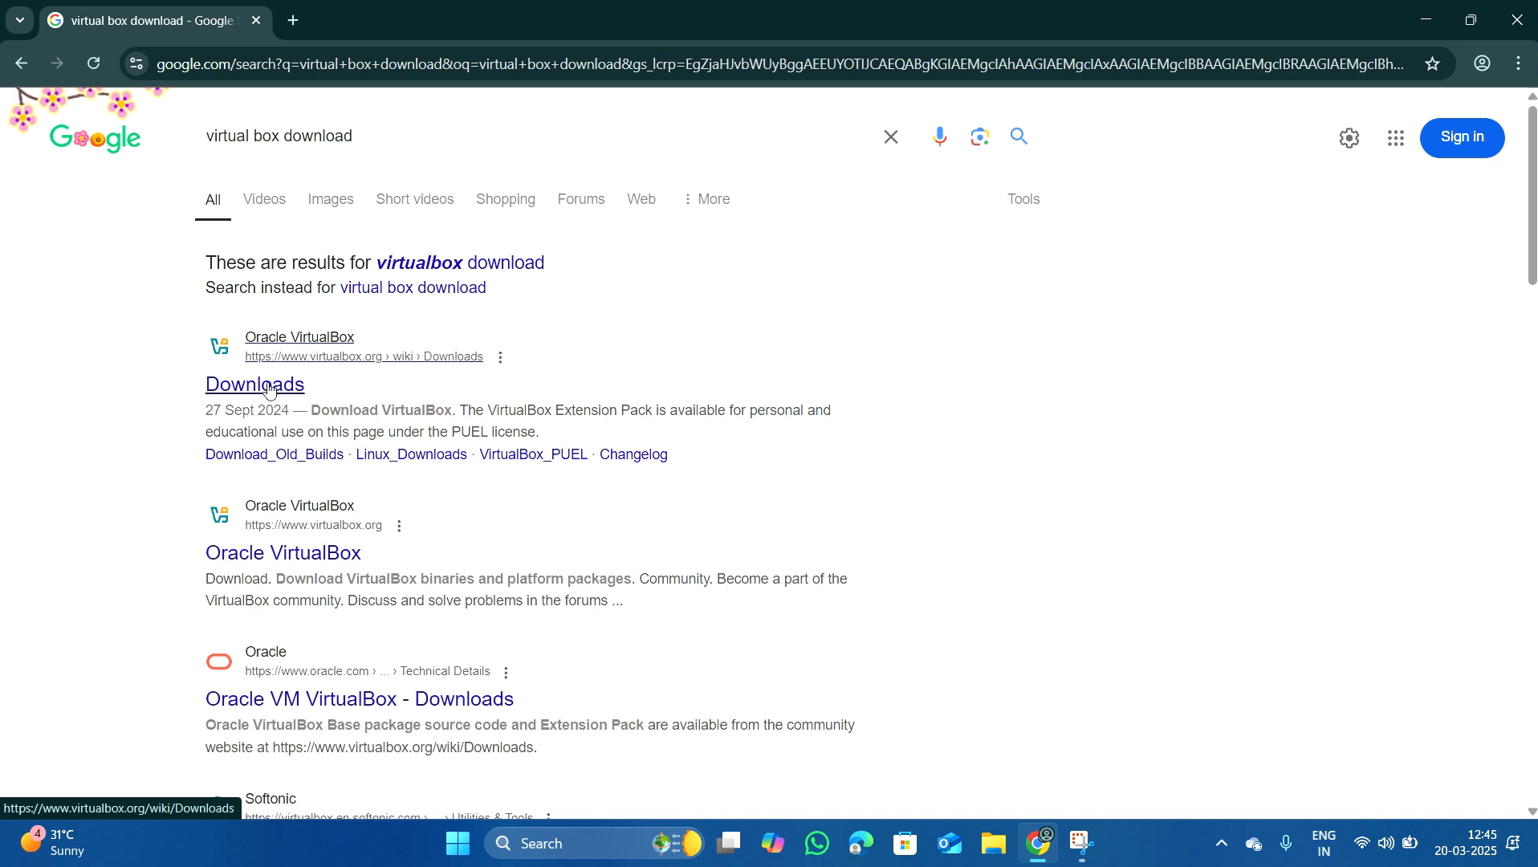
- Open the Oracle VirtualBox Downloads page and download the VirtualBox 7.1.6 platform package for Windows hosts
click(269, 388)
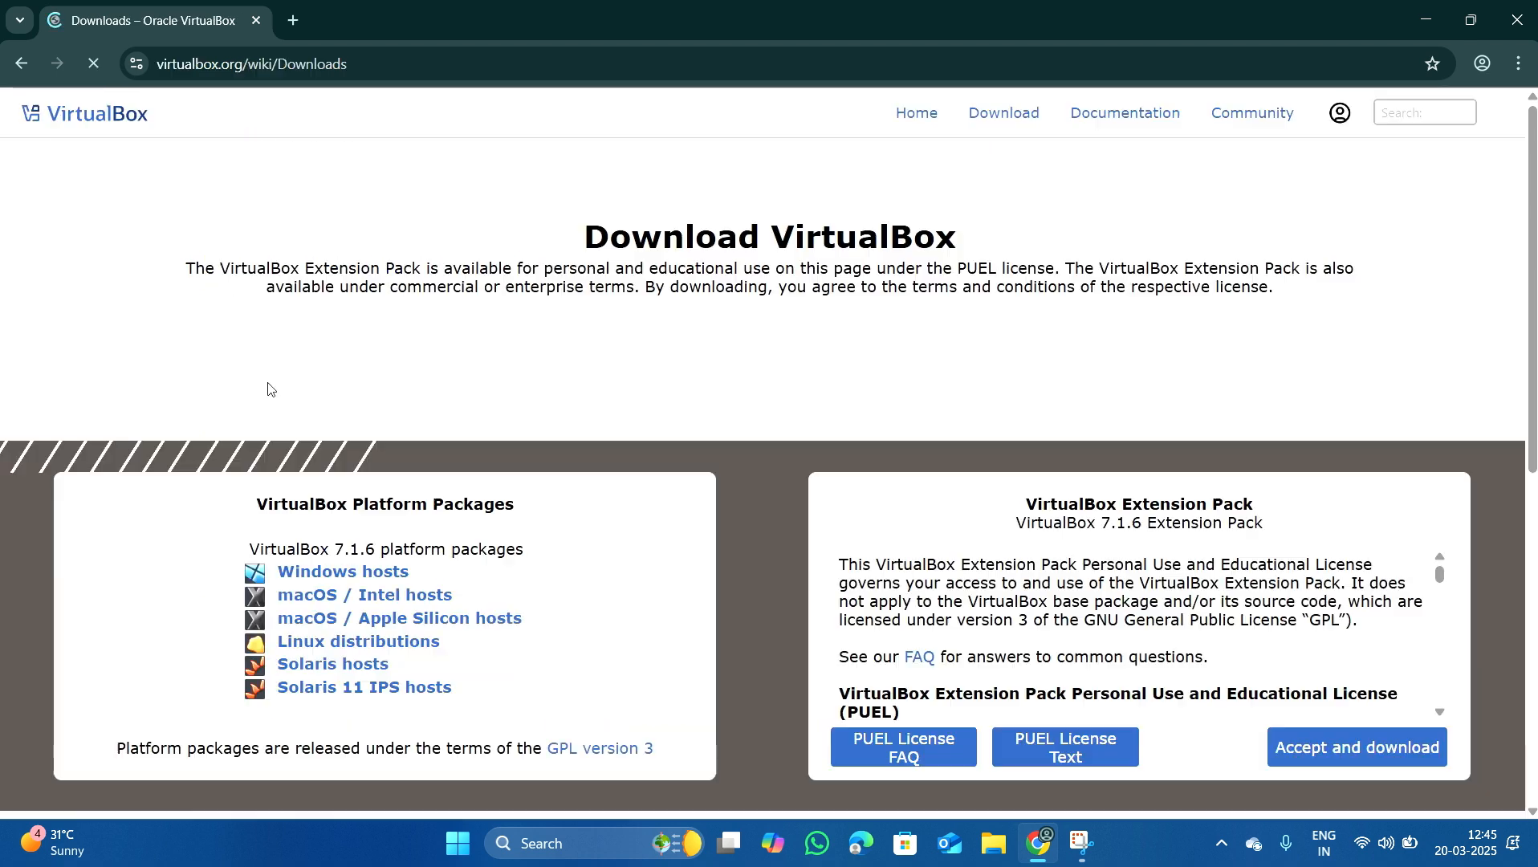
scroll(611, 538, down, 2)
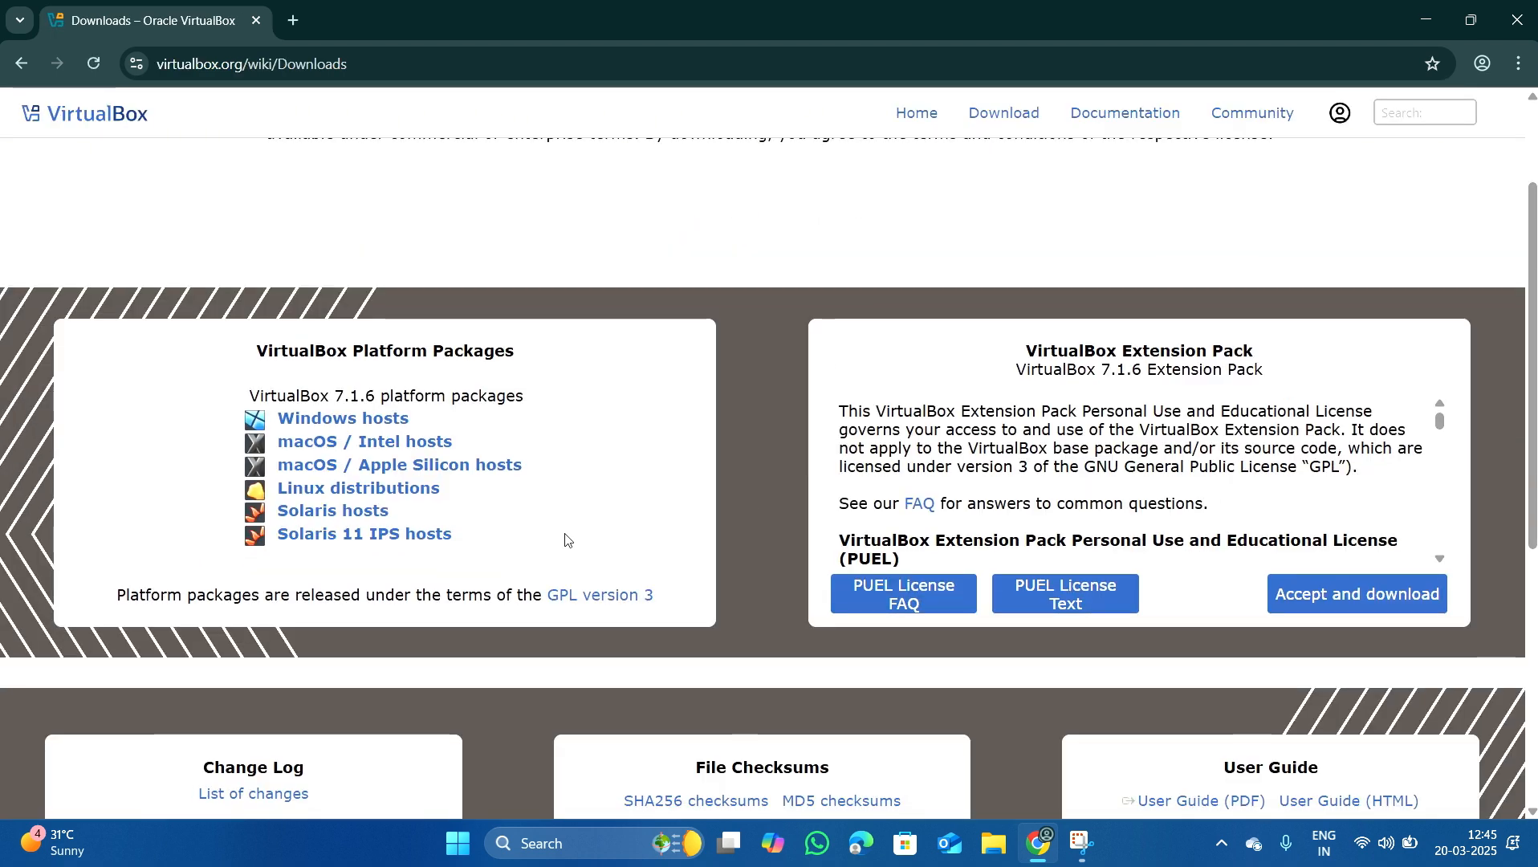
click(308, 419)
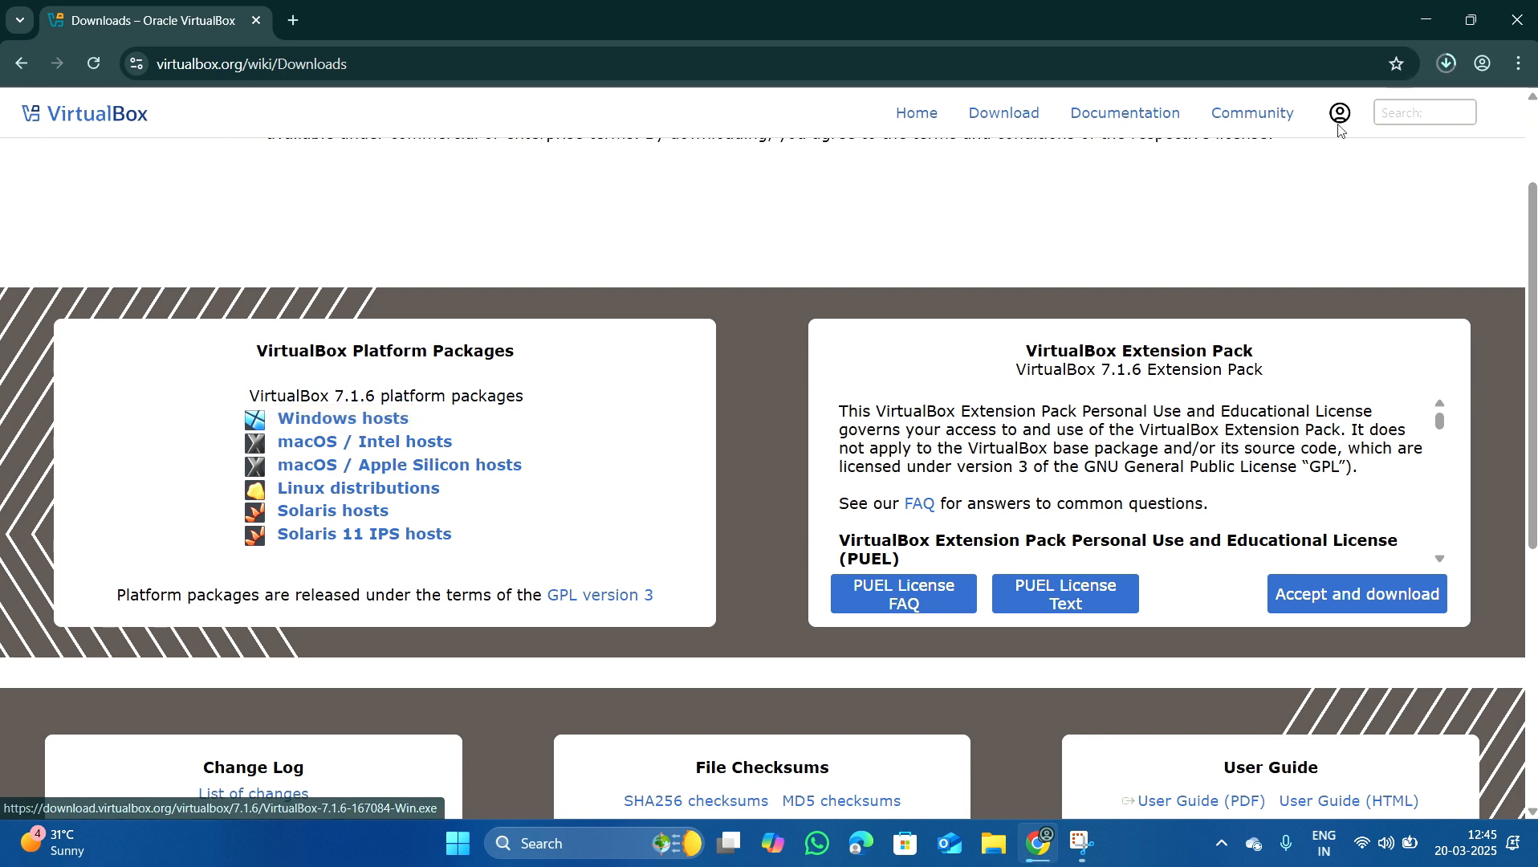
- Run the downloaded VirtualBox-7.1.6-167084-Win.exe installer from the browser's recent downloads
click(1451, 63)
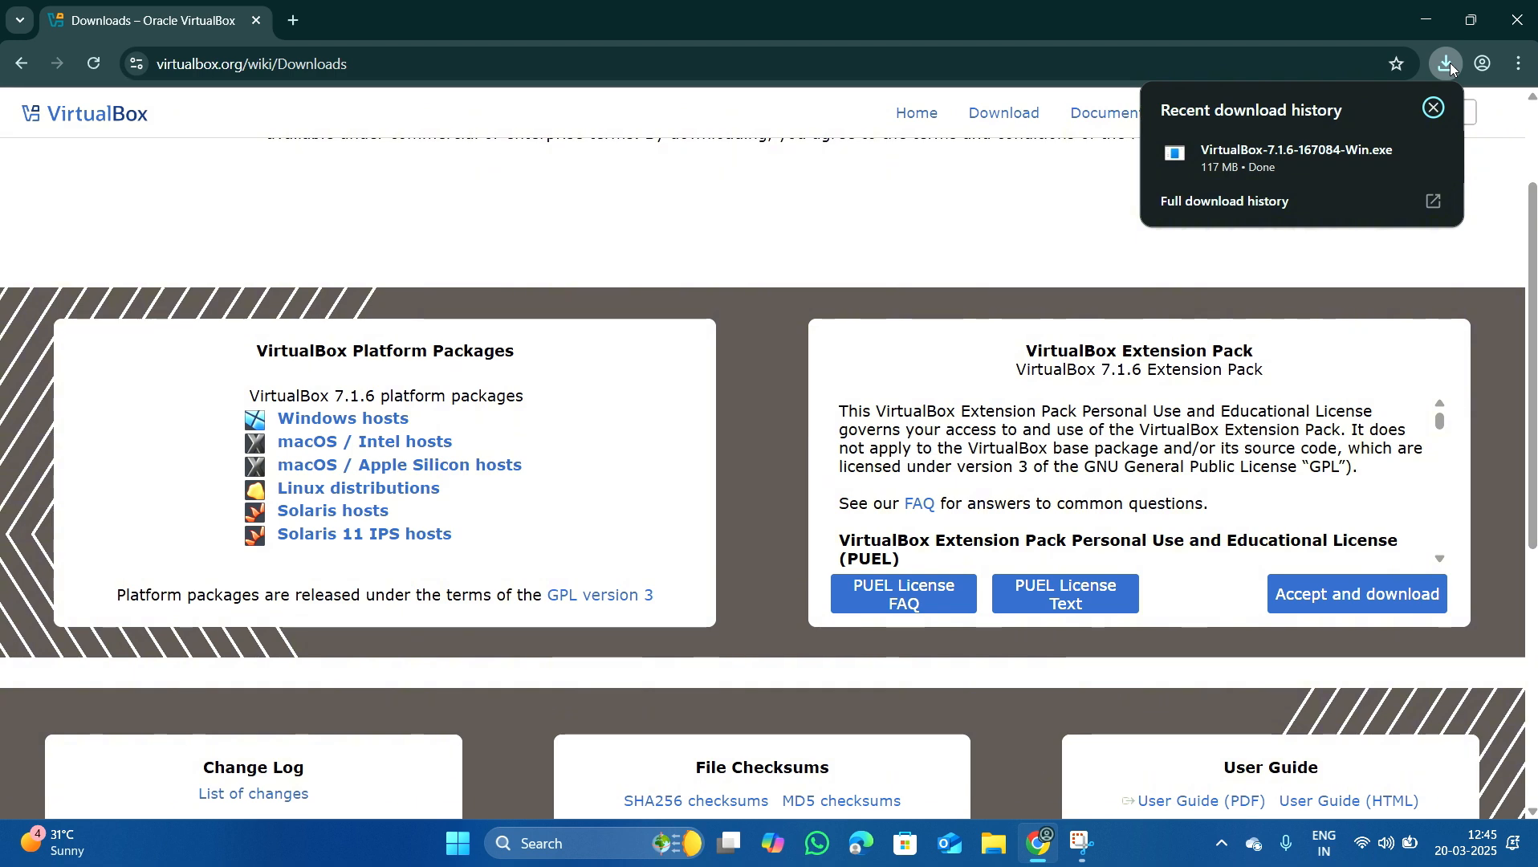
mouse_move(1289, 166)
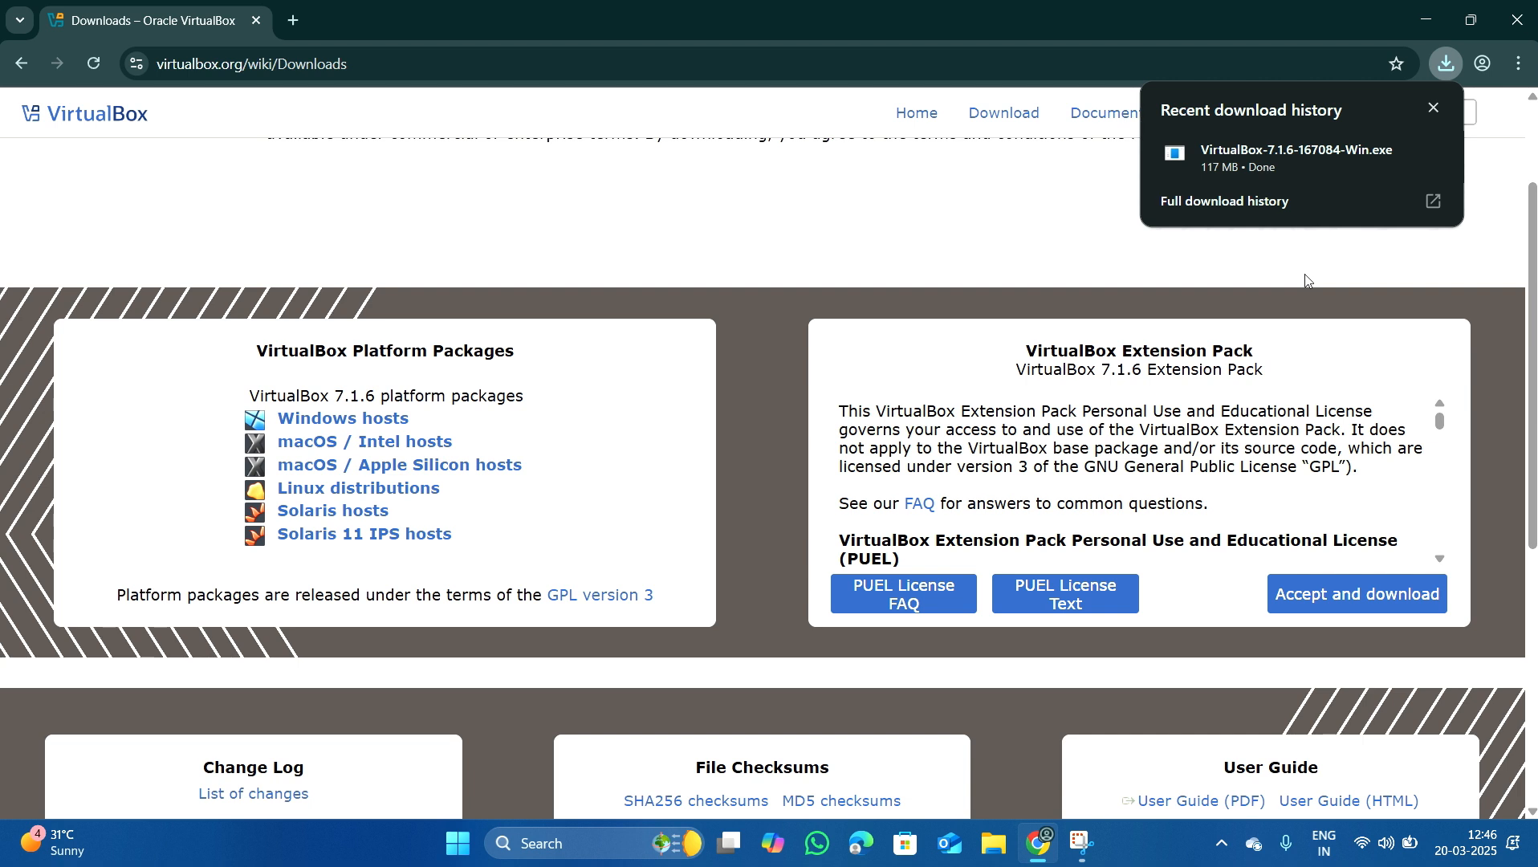
click(1263, 154)
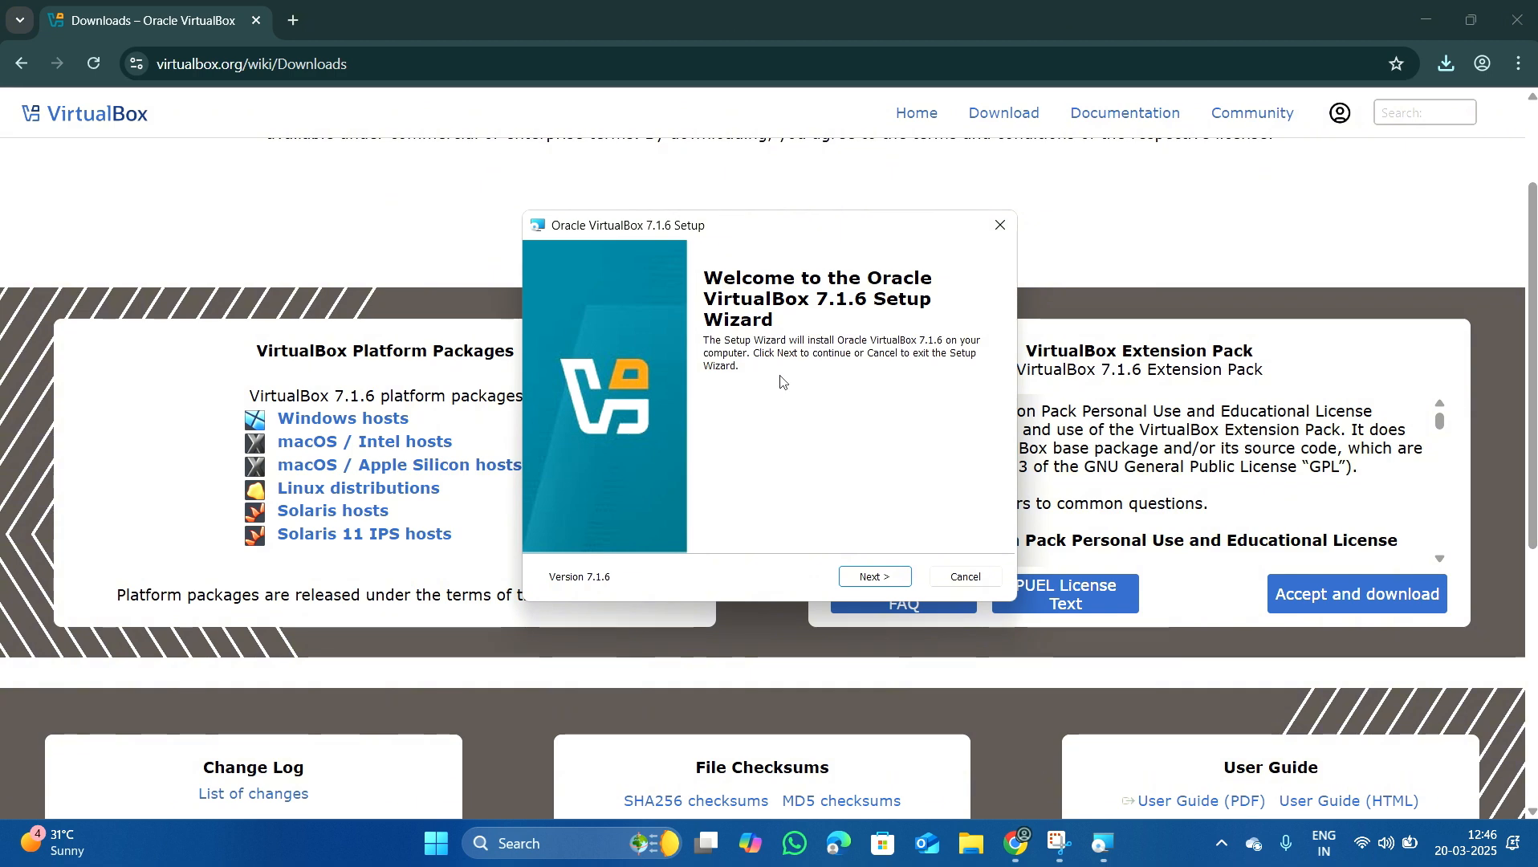
- Start the VirtualBox 7.1.6 setup wizard and accept the terms of the license agreement
click(874, 579)
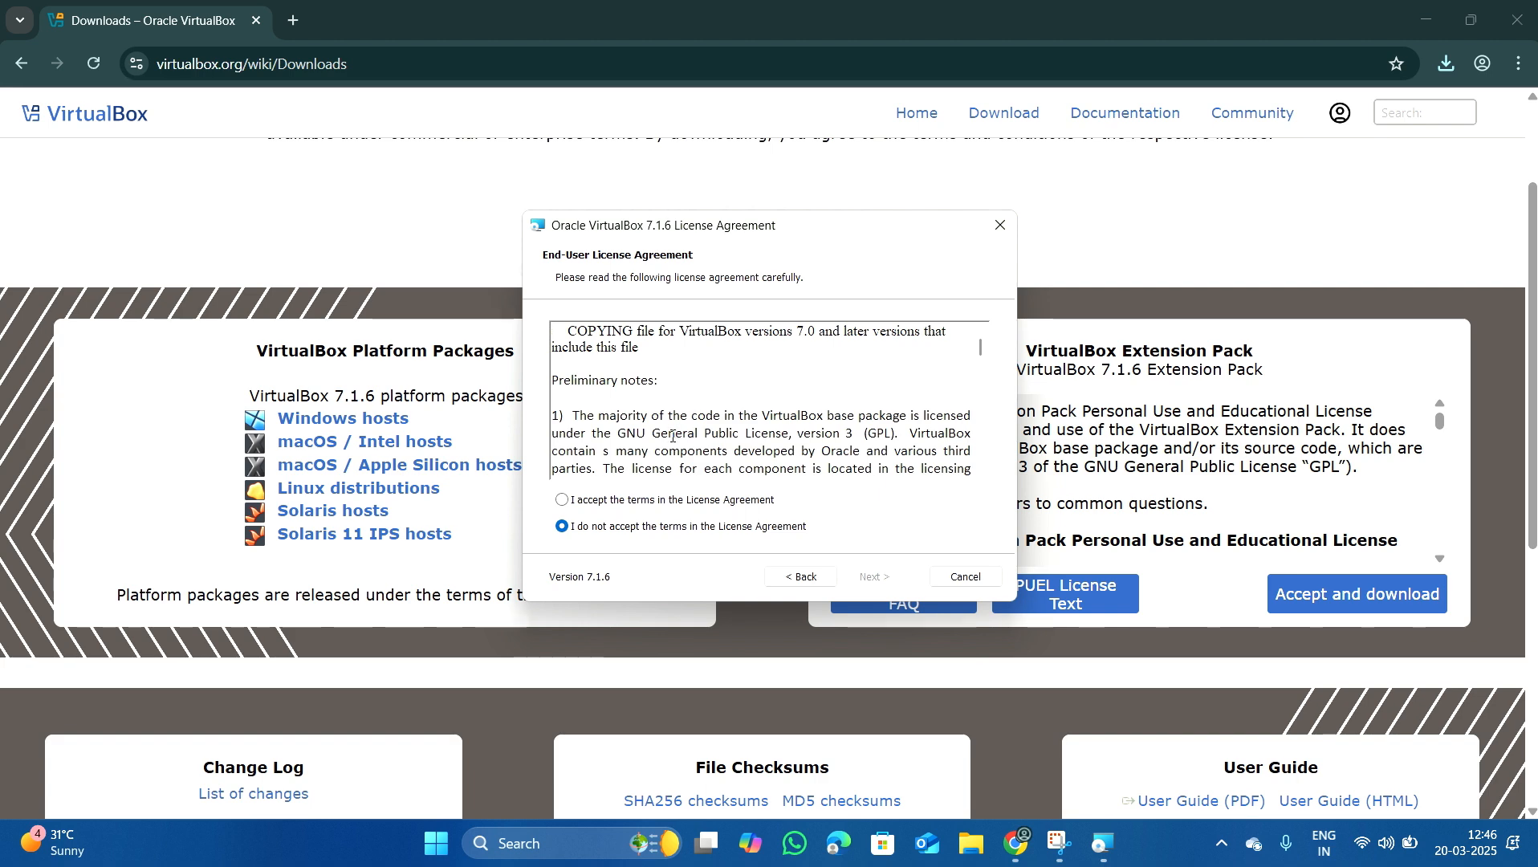
scroll(685, 430, down, 12)
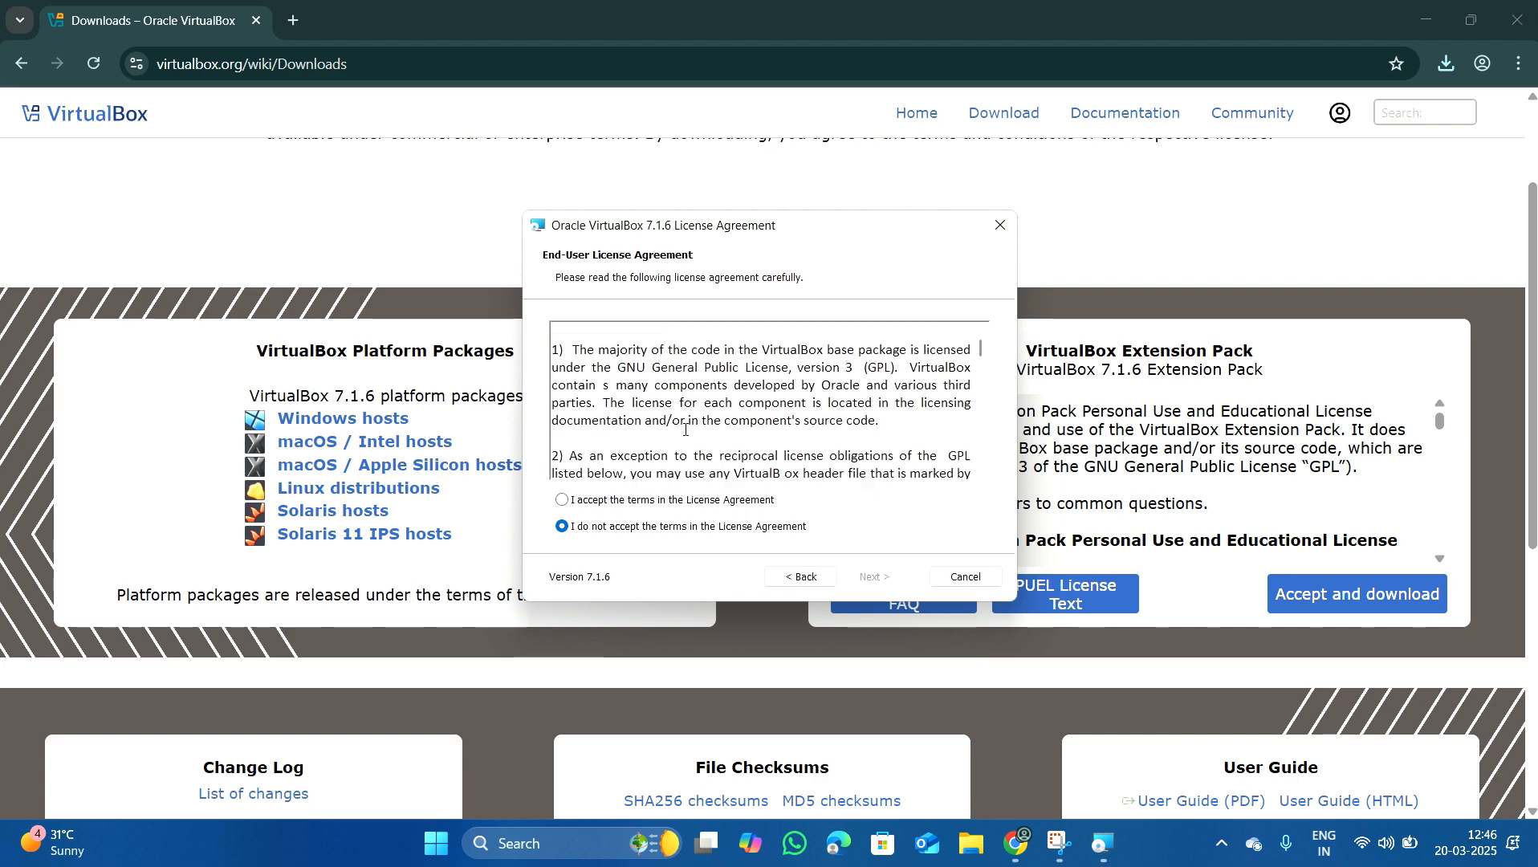
click(562, 499)
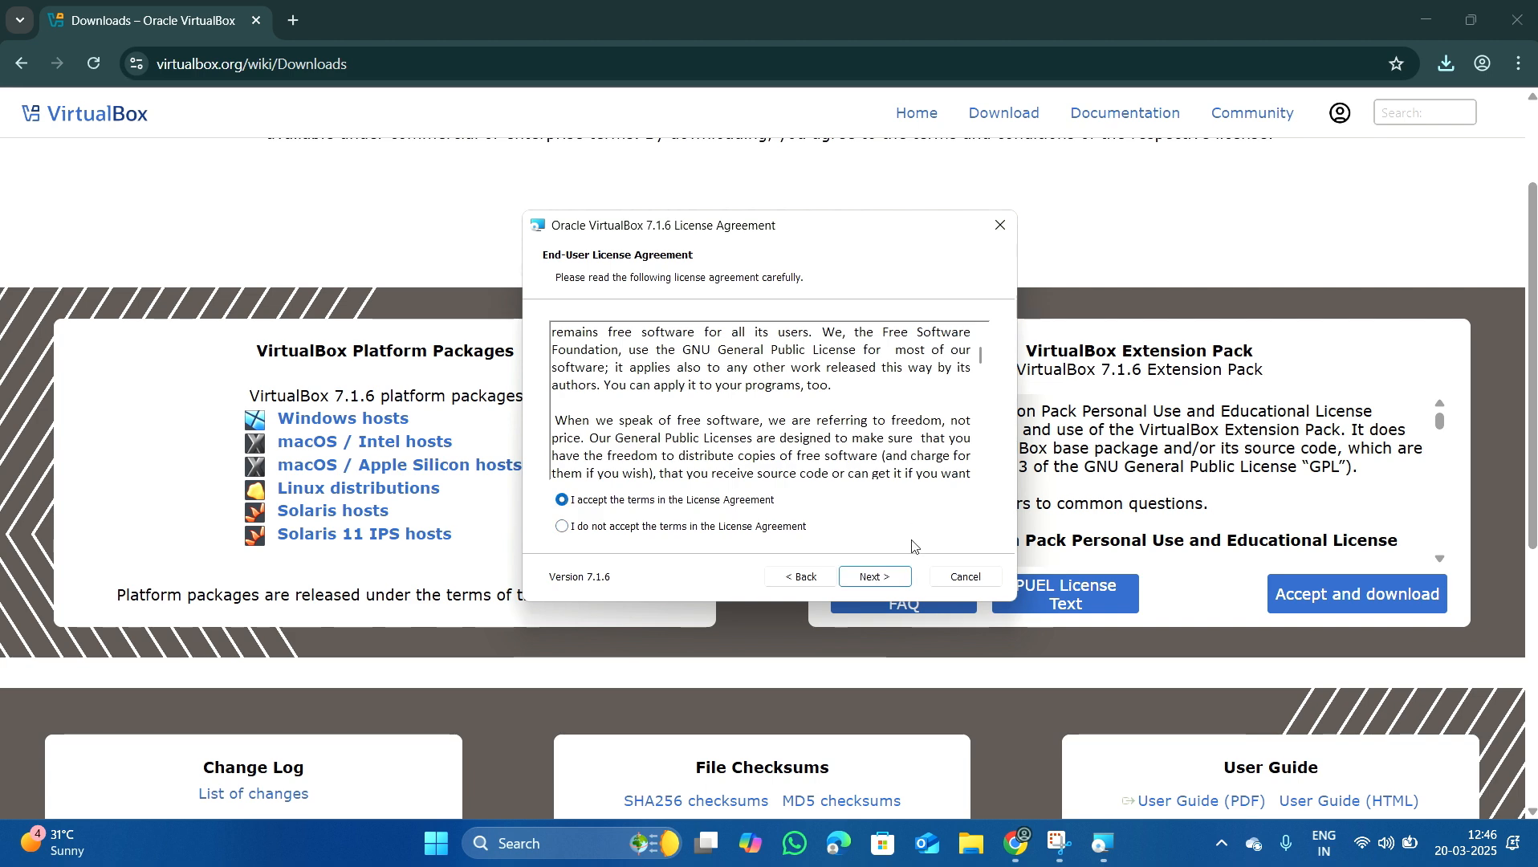
click(854, 581)
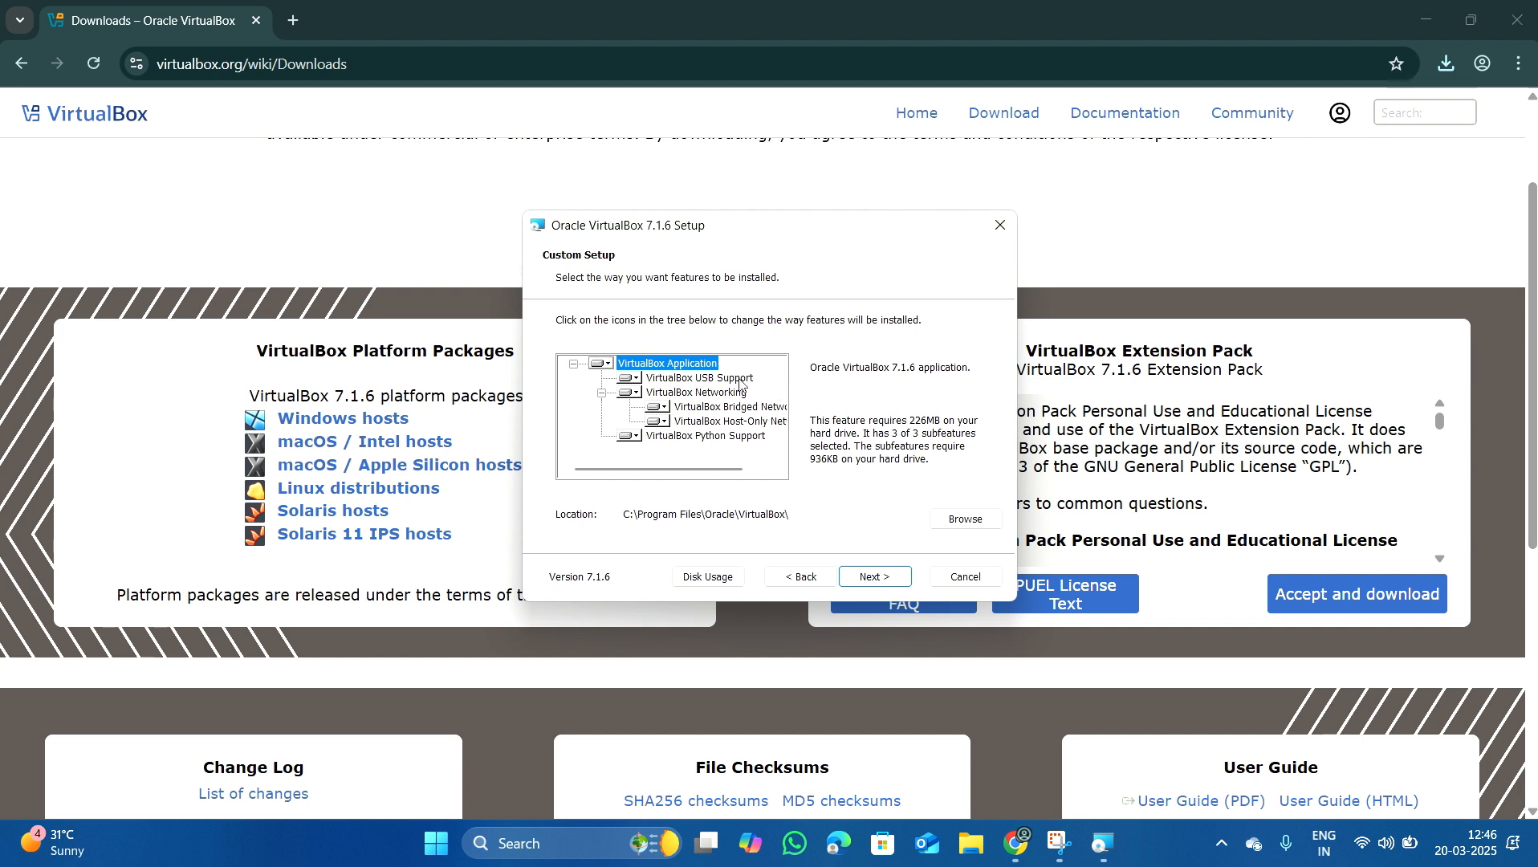
- Keep the default features and install location, and agree to proceed despite the network interface and Python dependency warnings
click(875, 577)
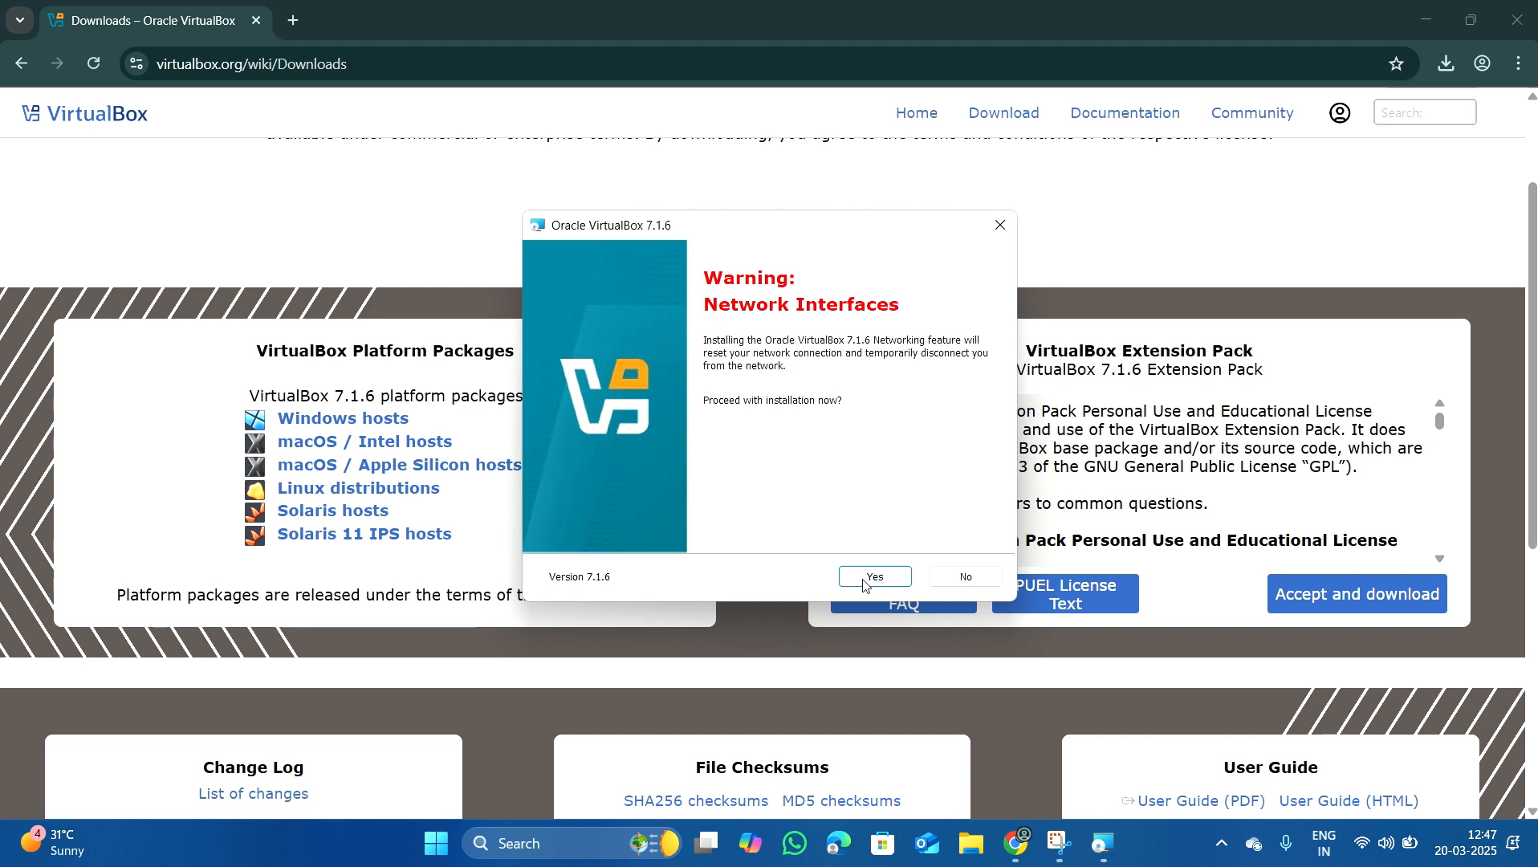
click(866, 578)
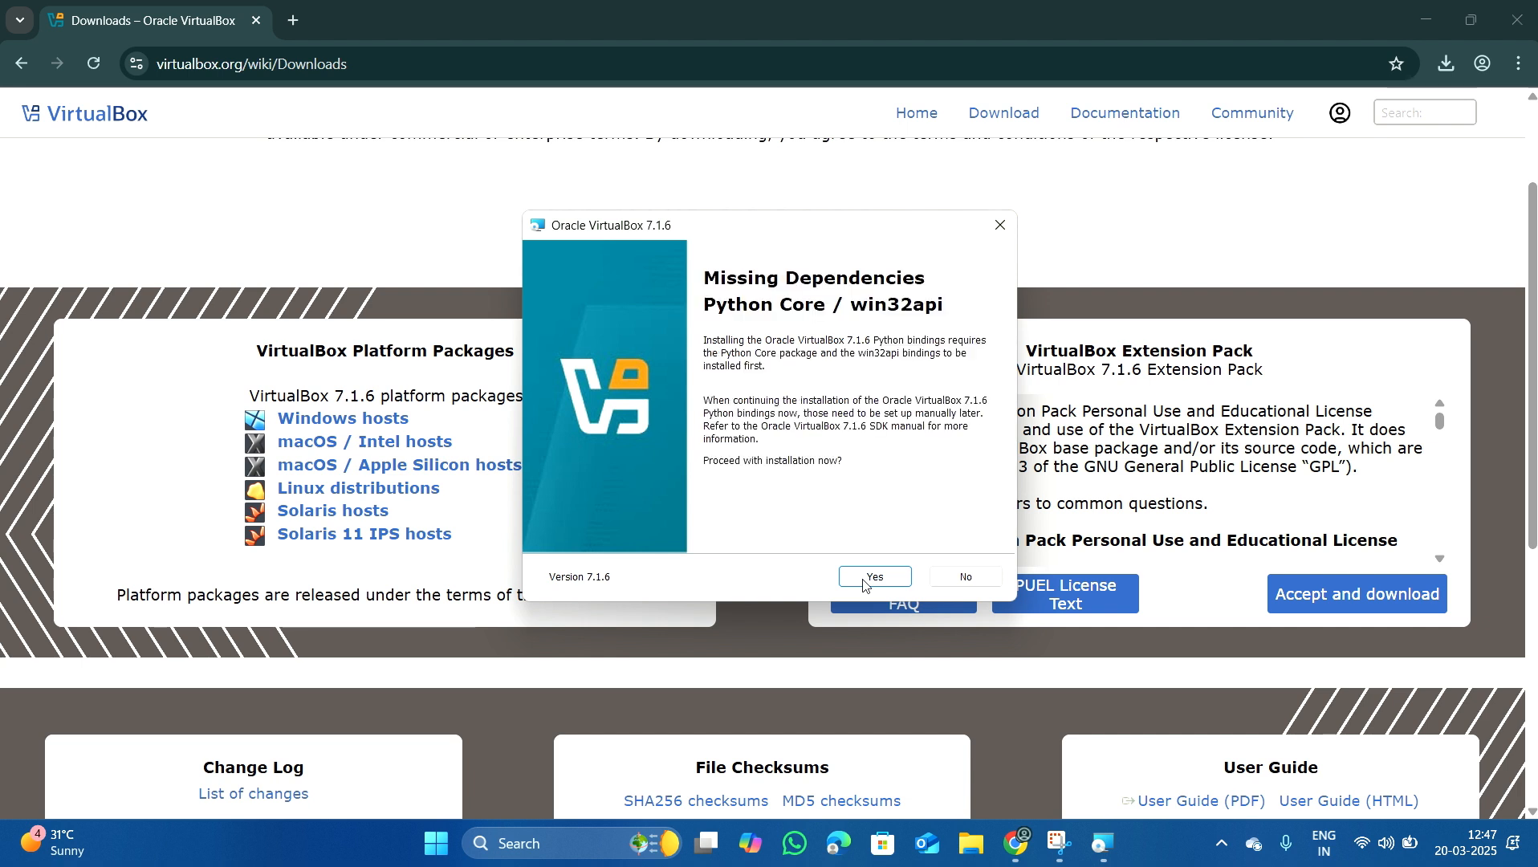
click(866, 578)
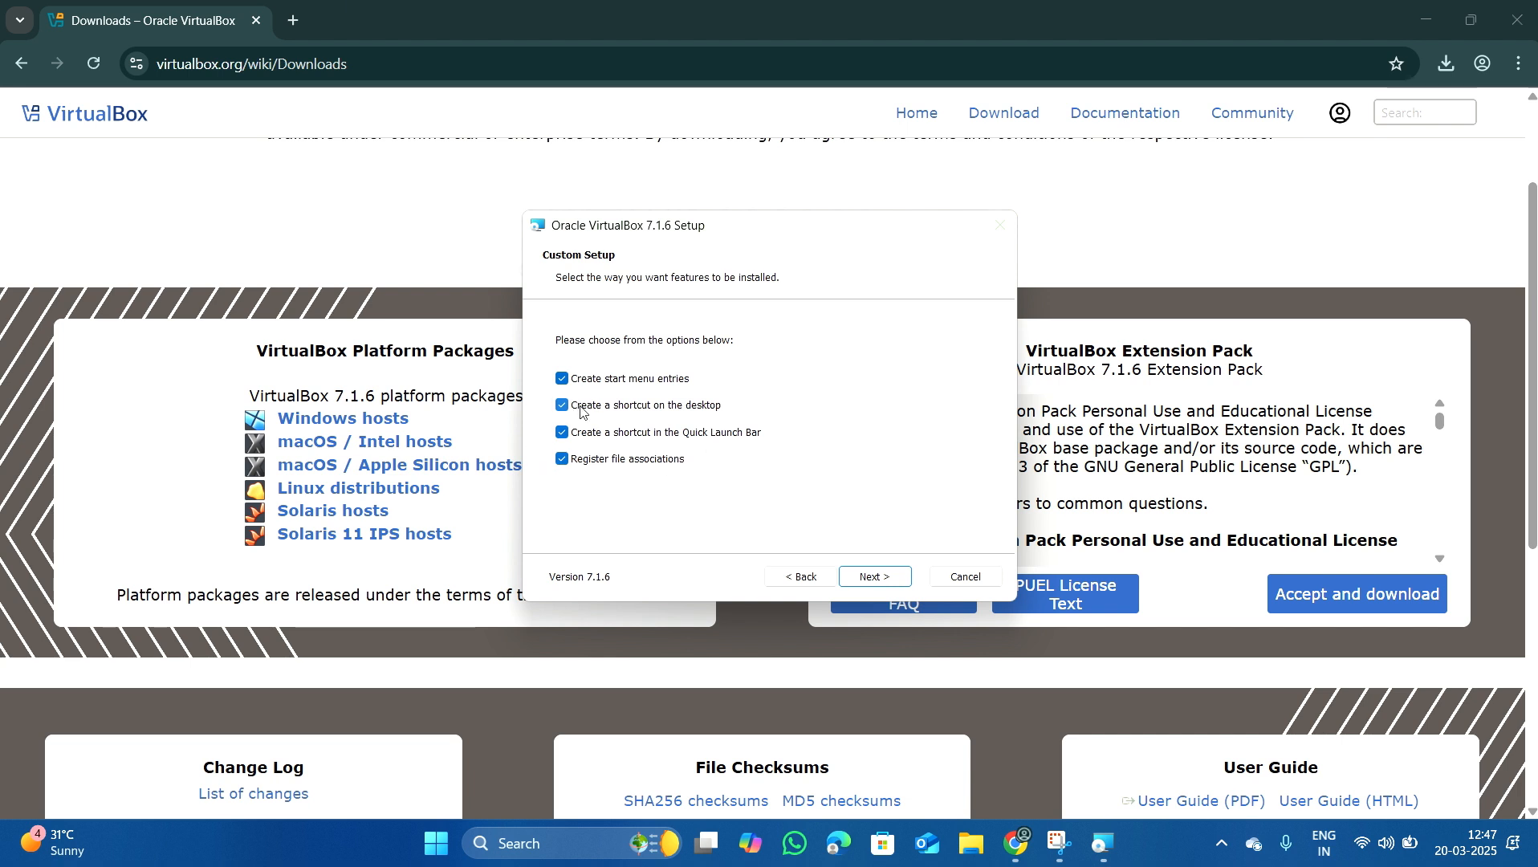
- Install VirtualBox with all shortcut and file association options kept, then finish setup with VirtualBox starting and maximize its window
click(878, 578)
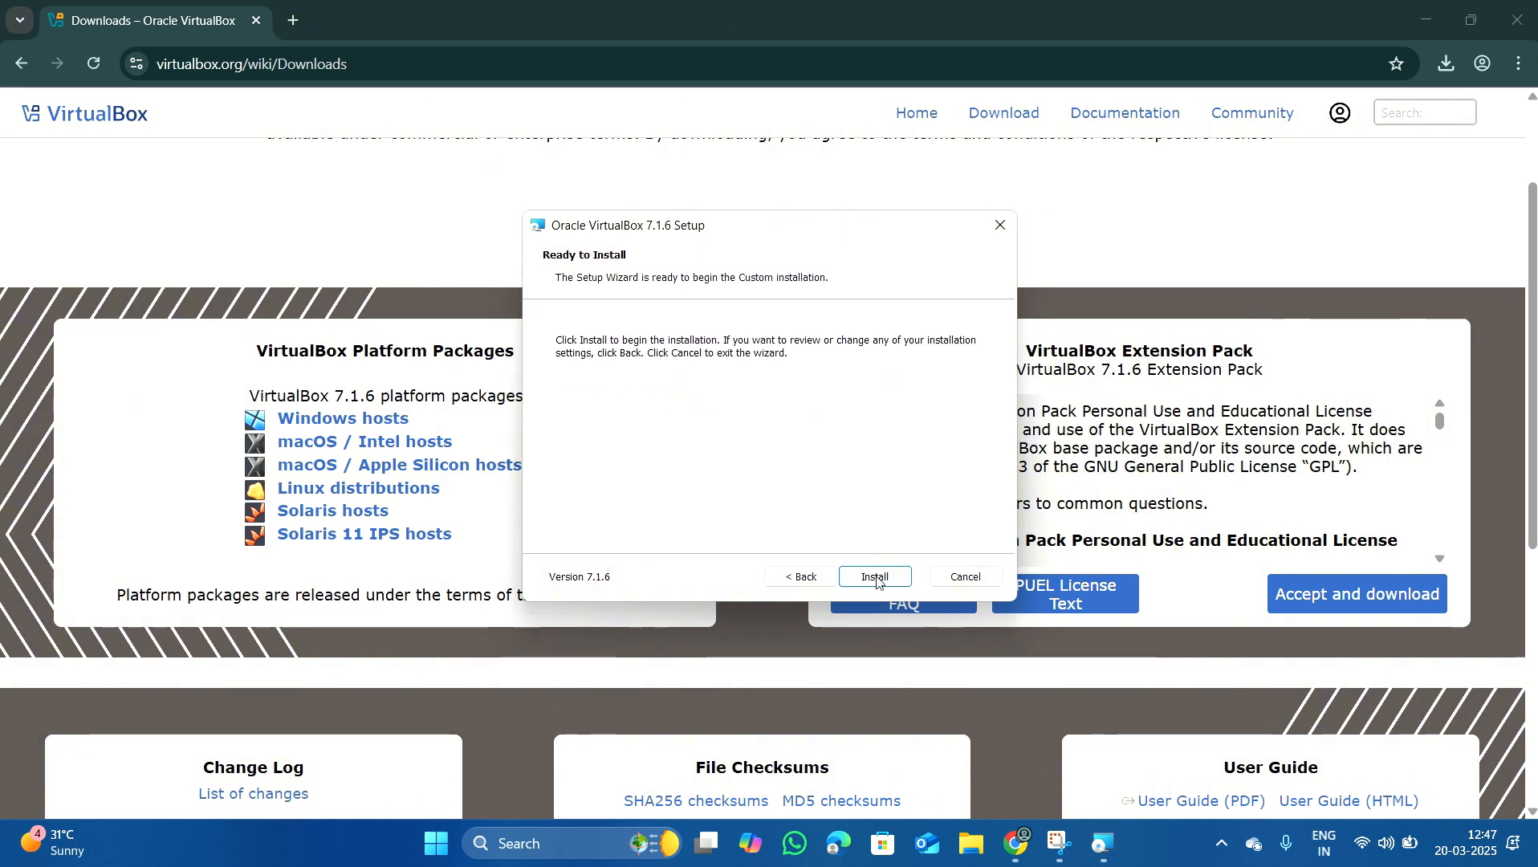
click(877, 578)
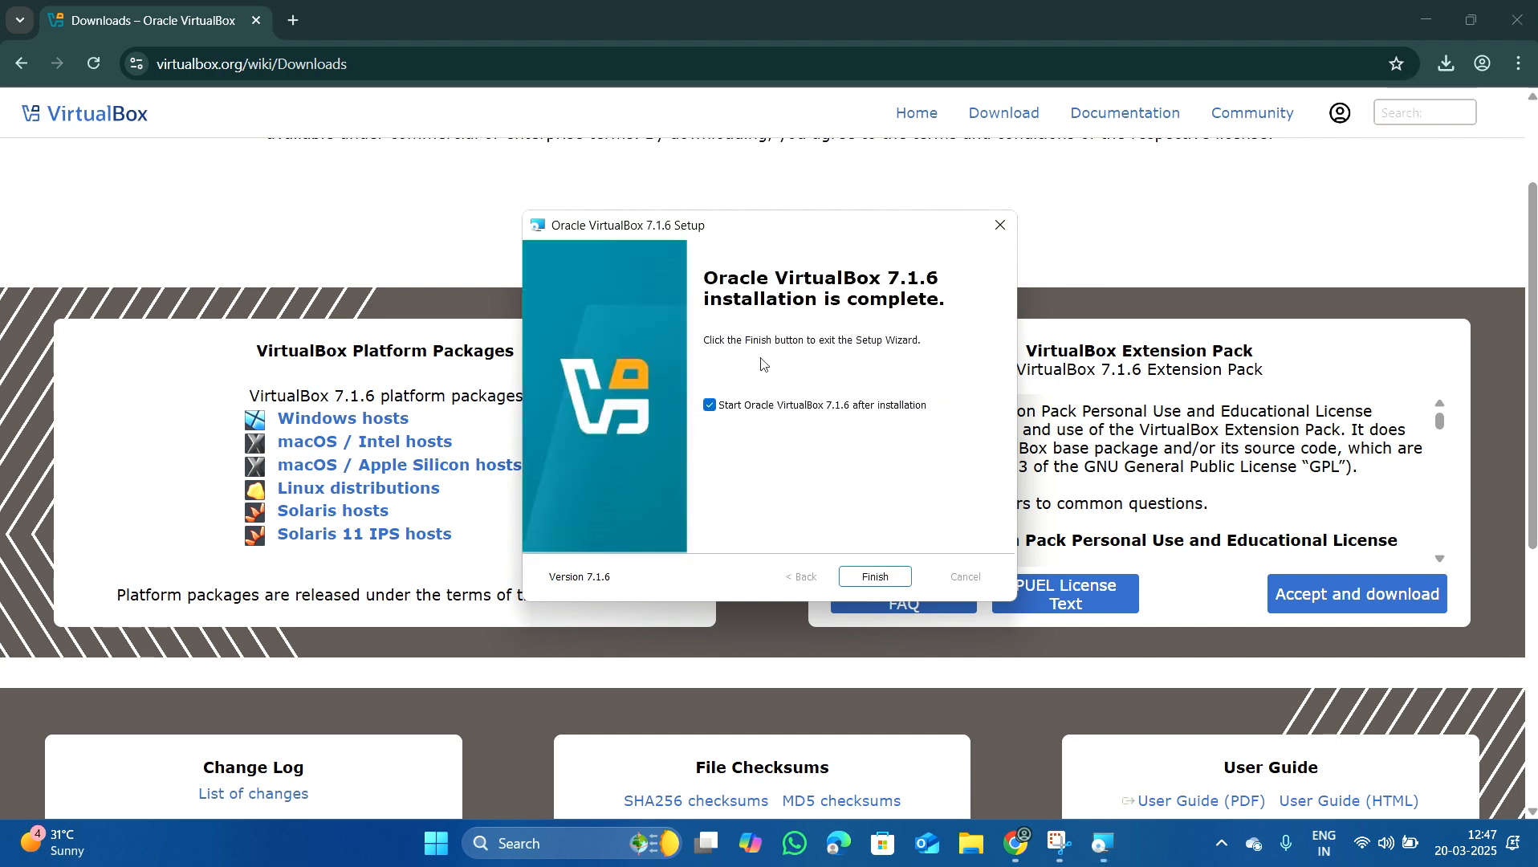
click(875, 575)
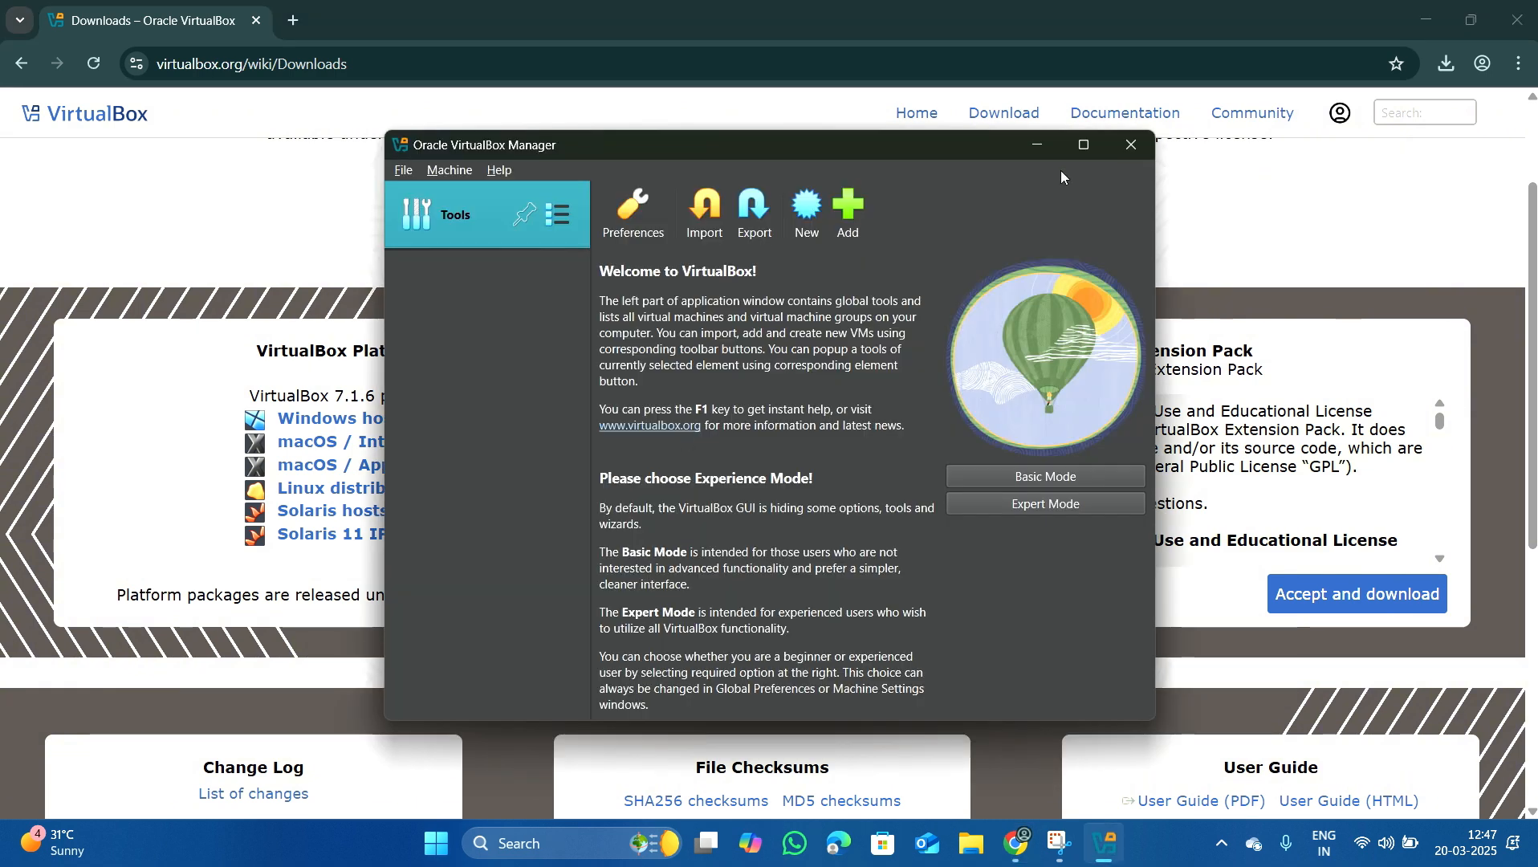
click(1082, 150)
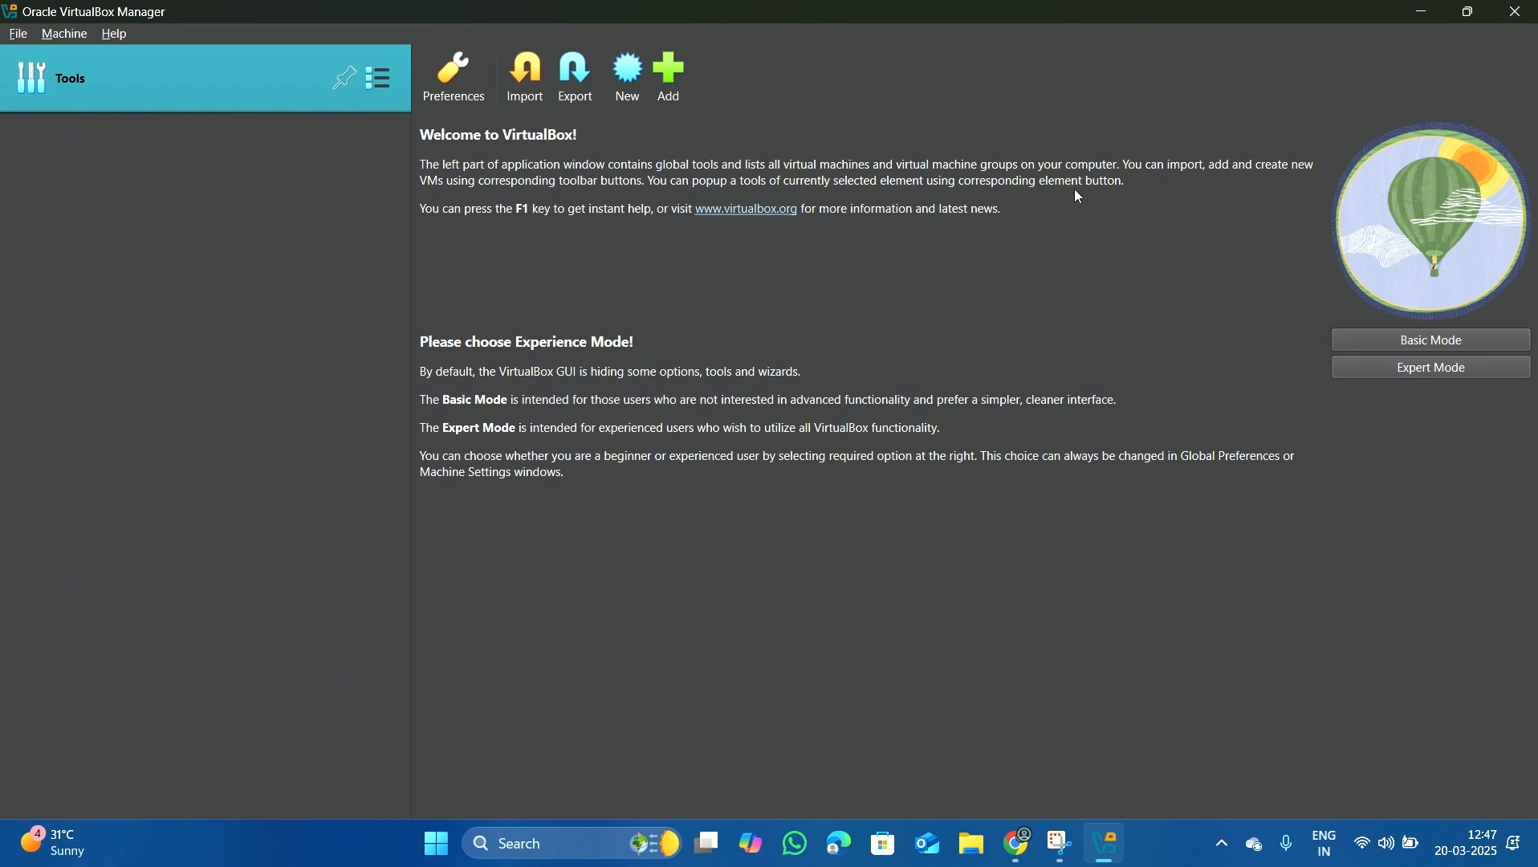
- Switch back to Google Chrome, open a new tab and acknowledge the ad privacy notice
mouse_move(1036, 856)
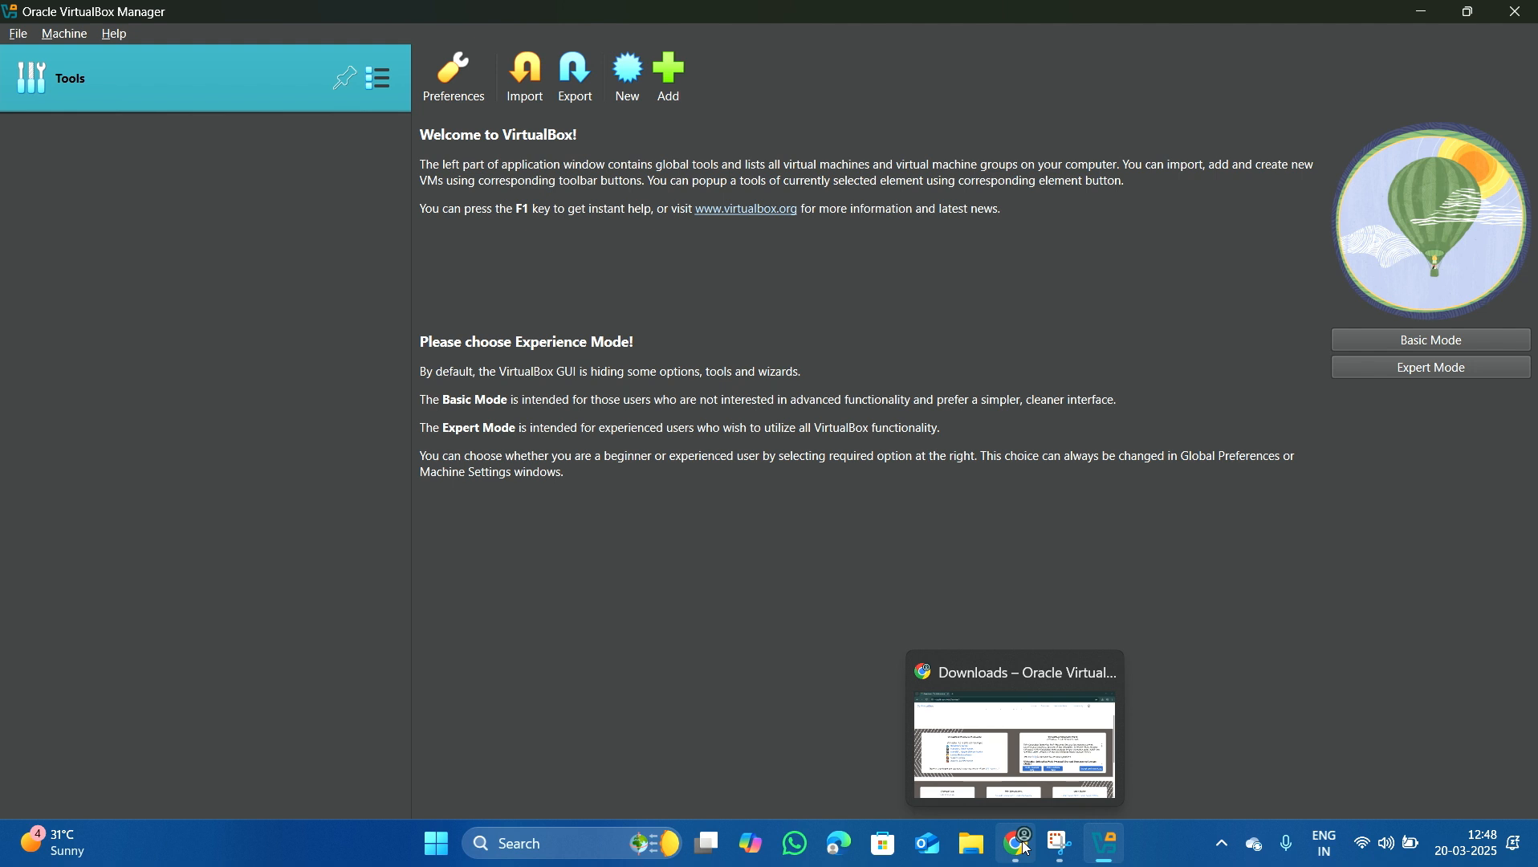
click(1025, 847)
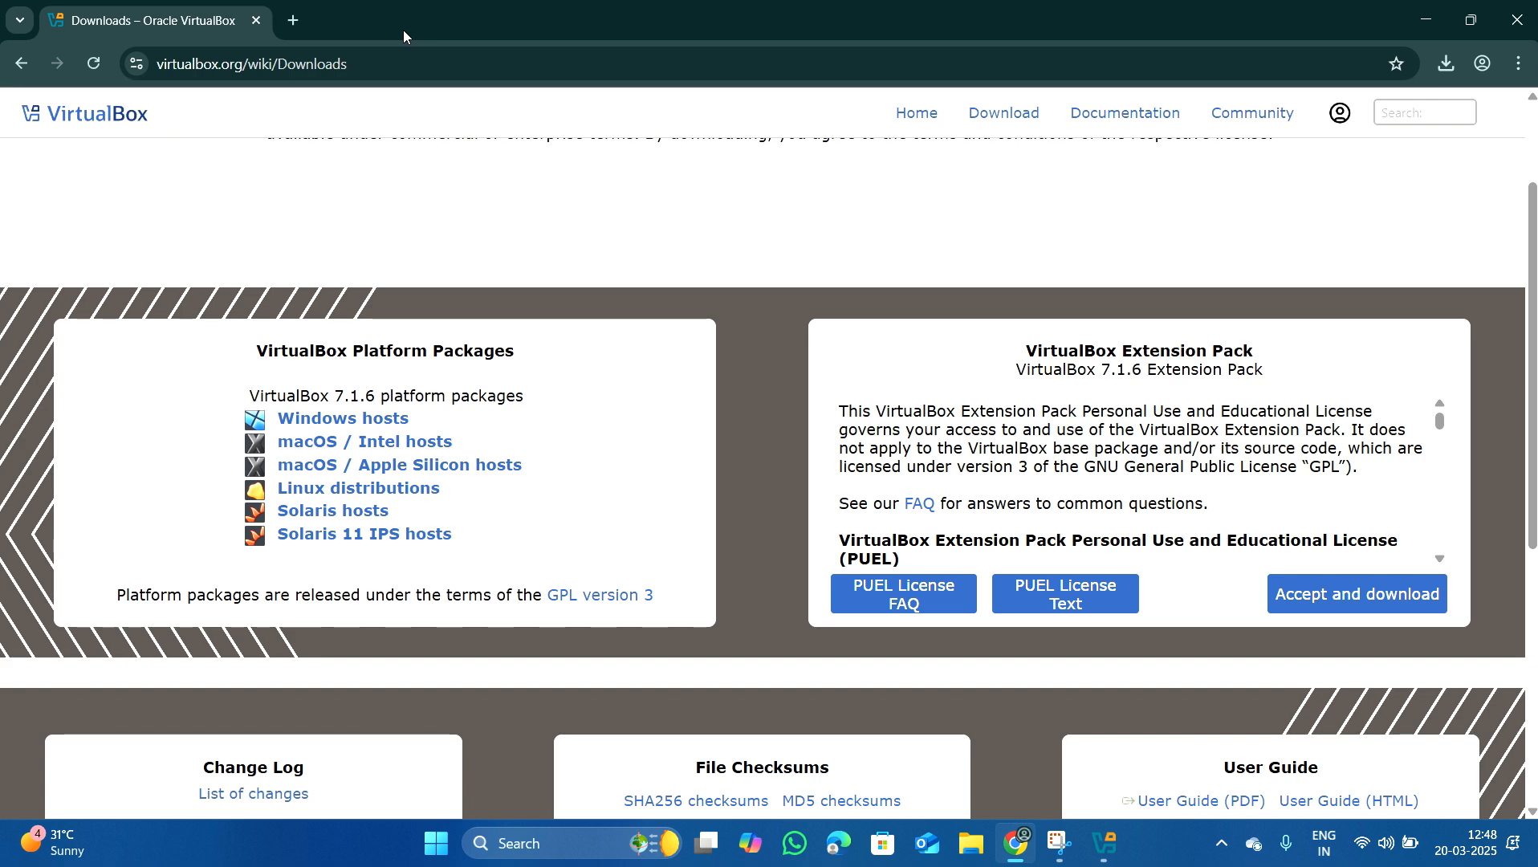
click(293, 20)
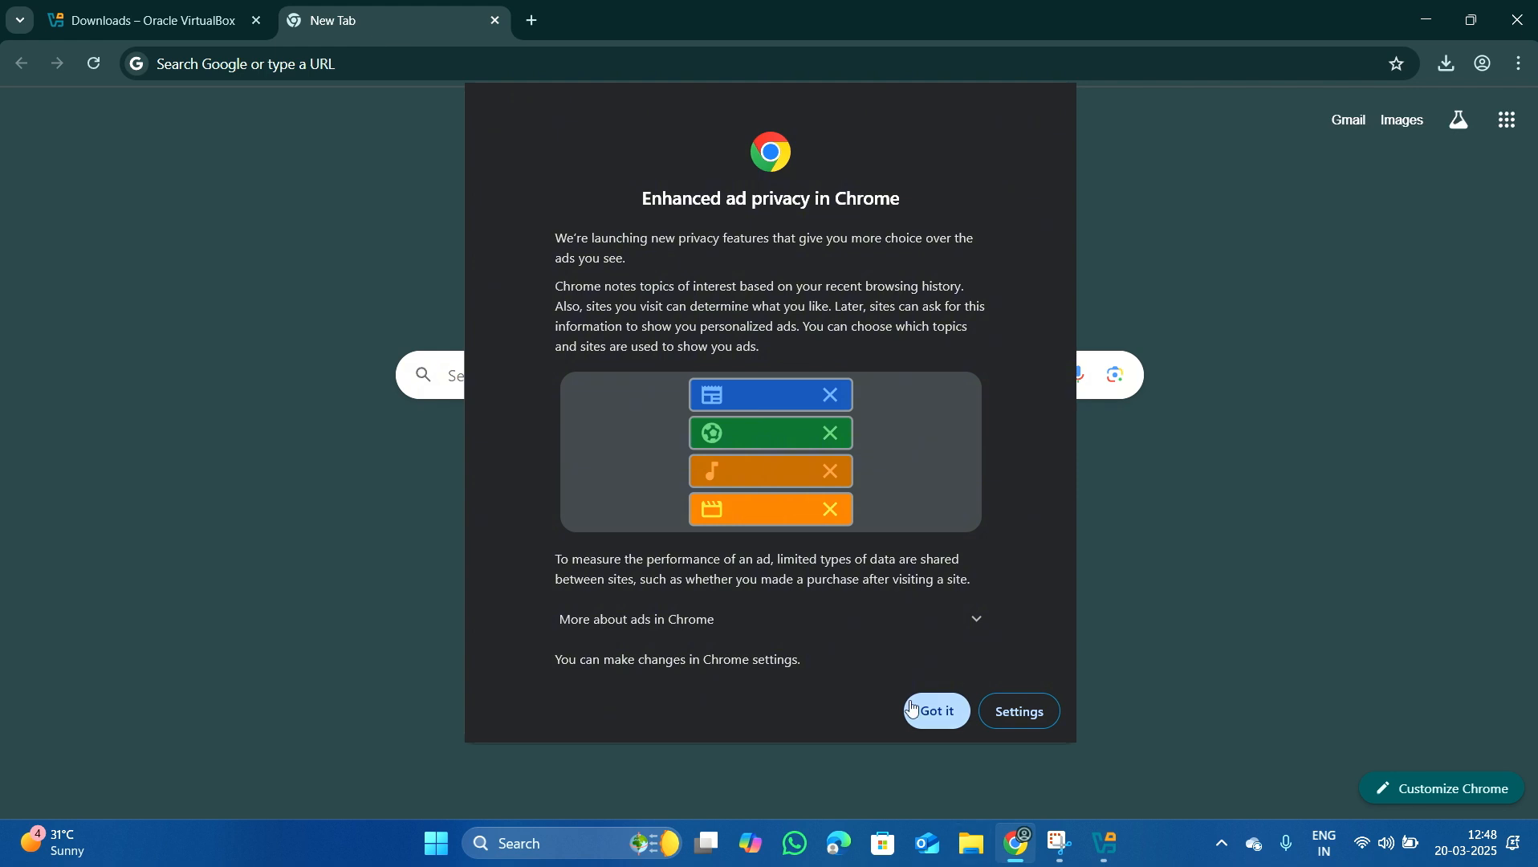
click(934, 710)
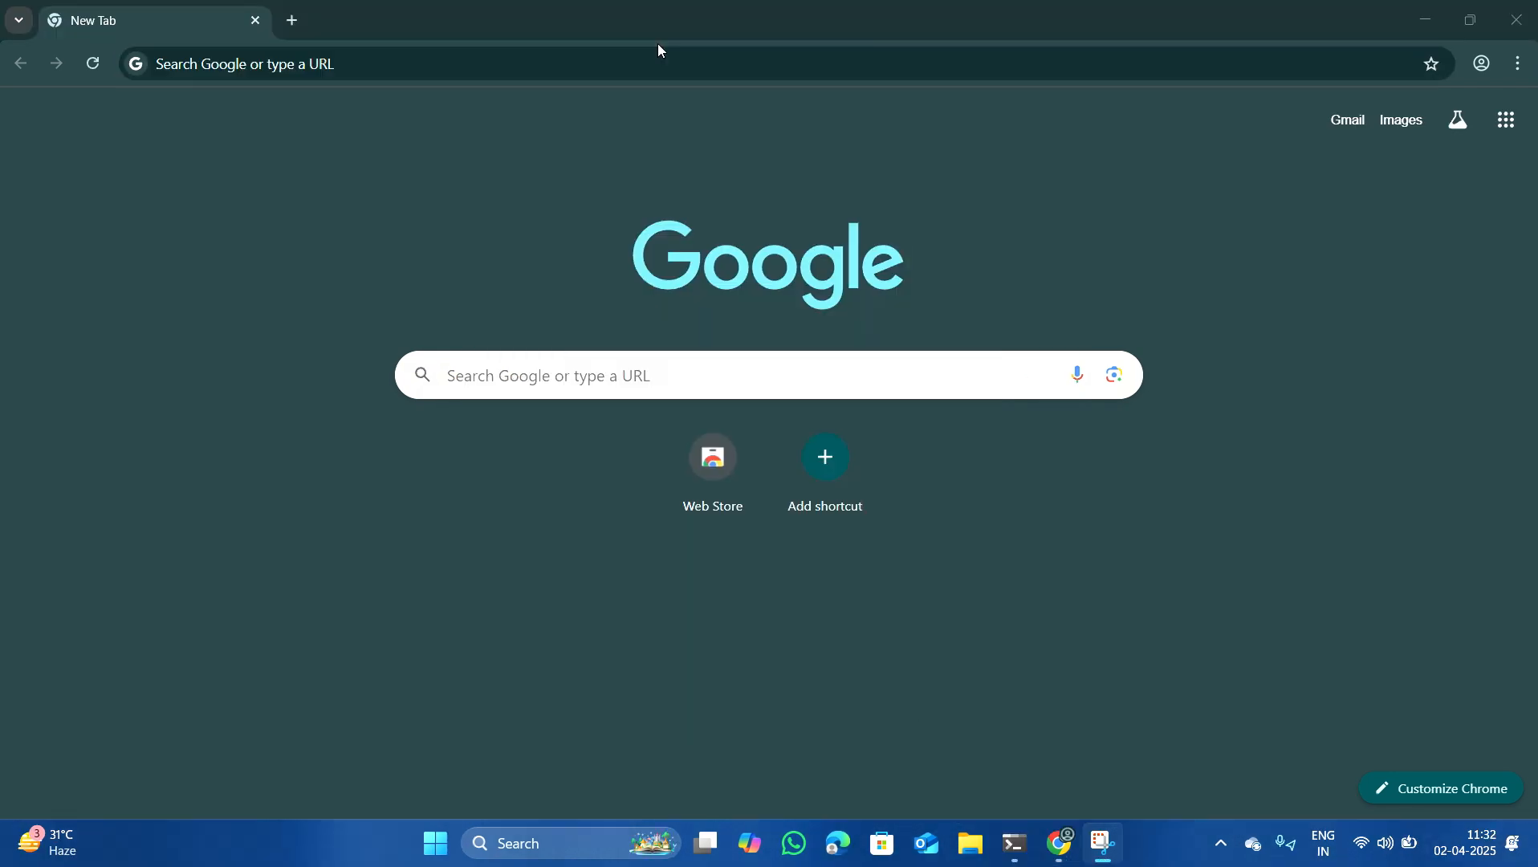
- Search the web for "parrot os download"
click(569, 61)
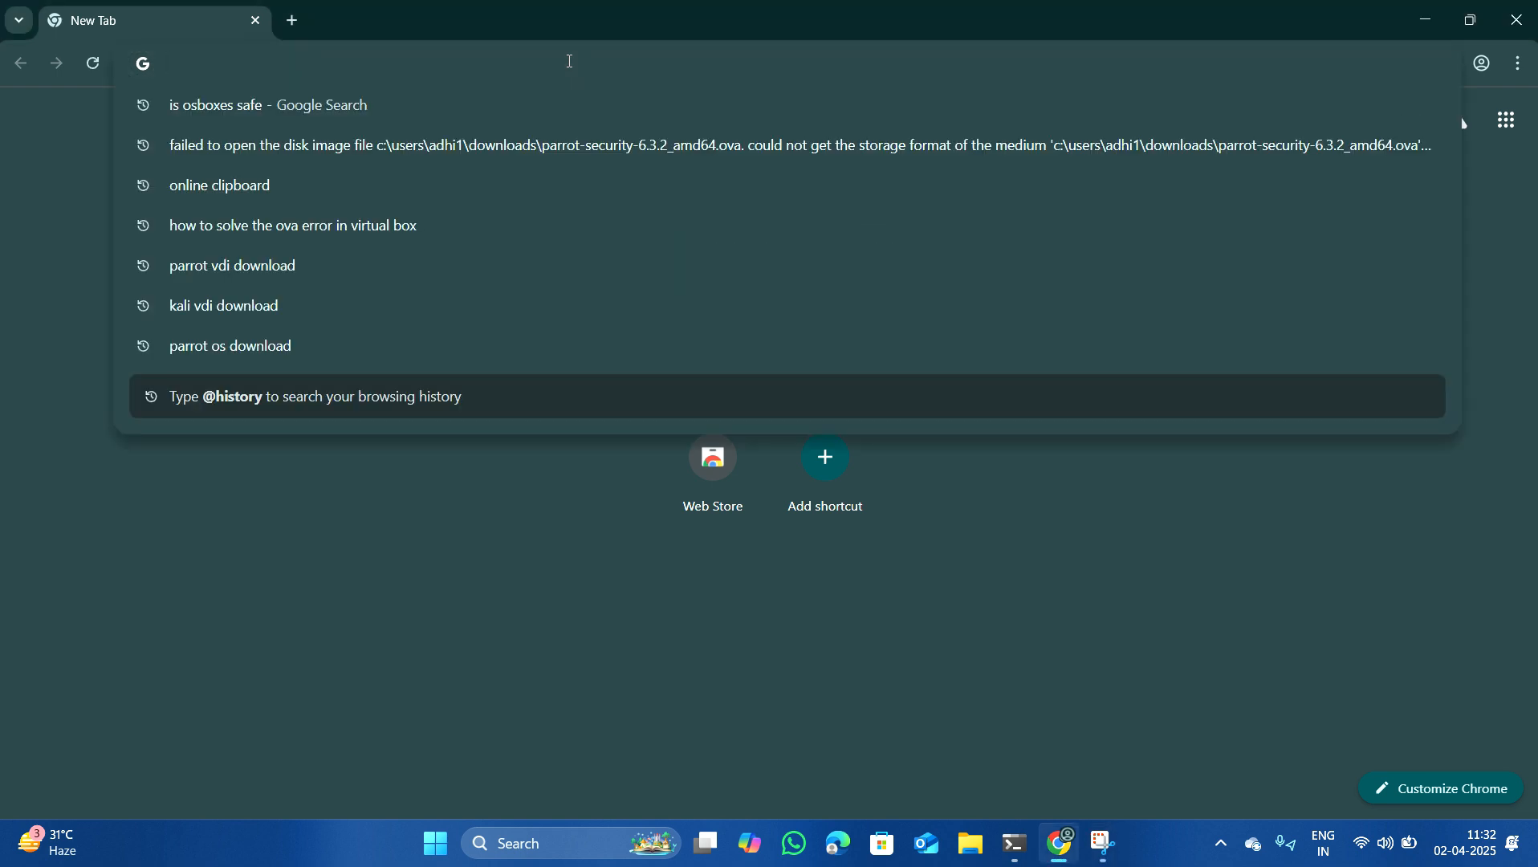
text(par)
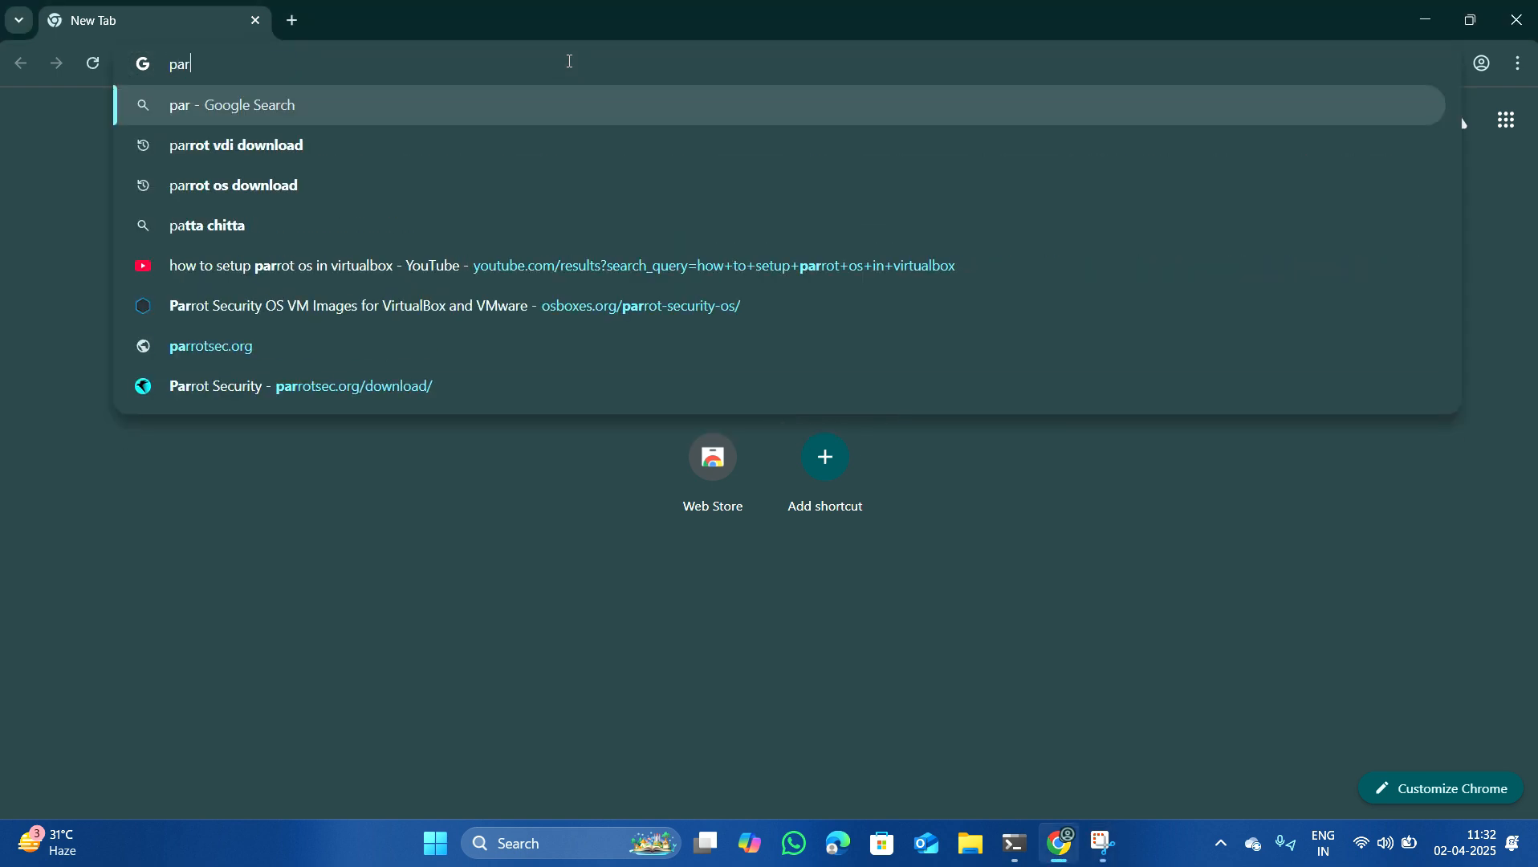
text(rot os )
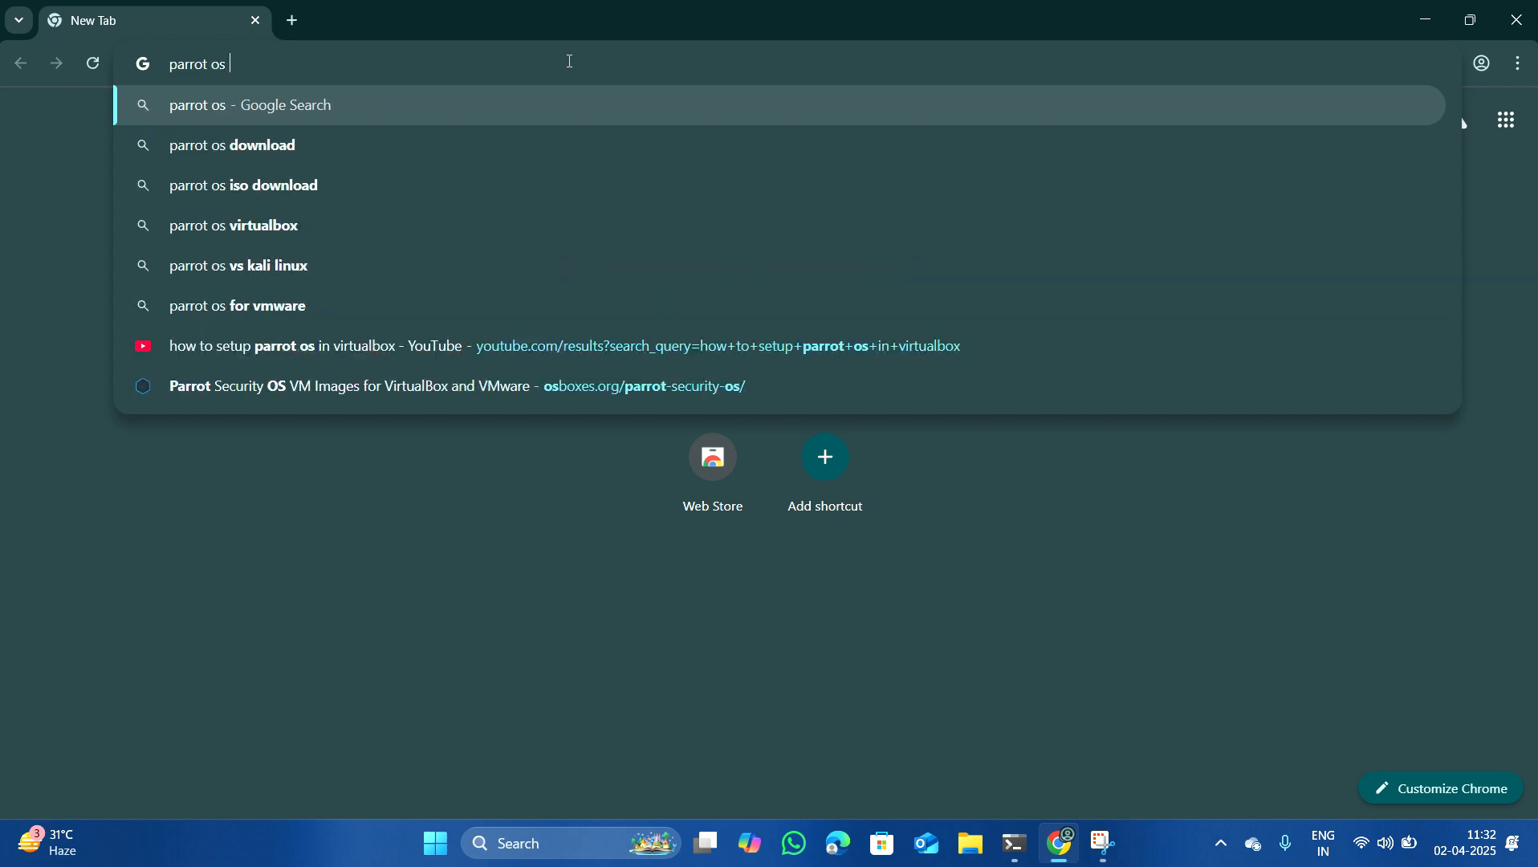
text(downlo)
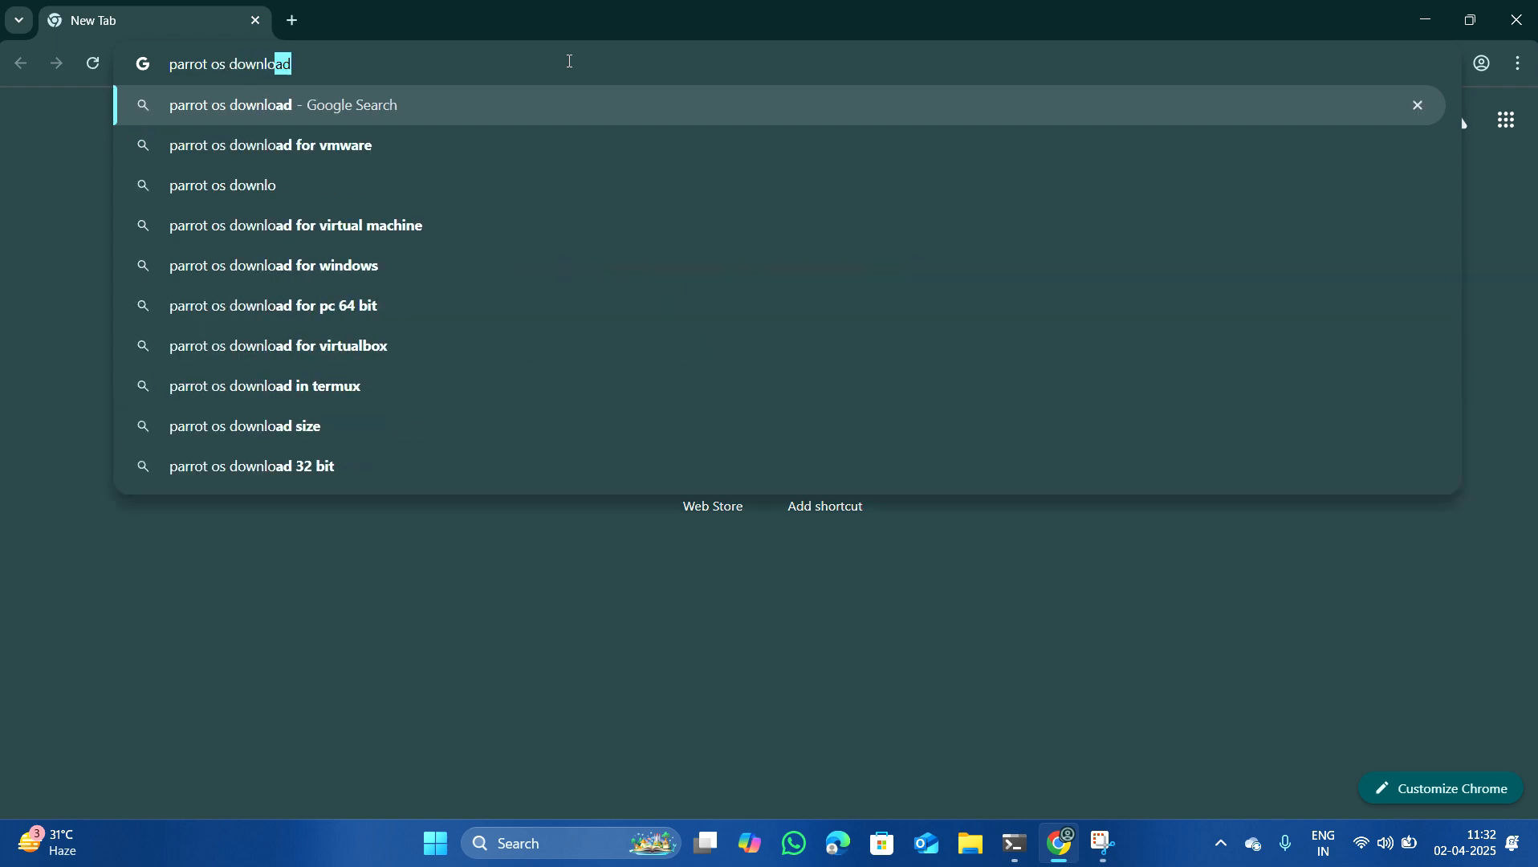
text(ad)
key(Return)
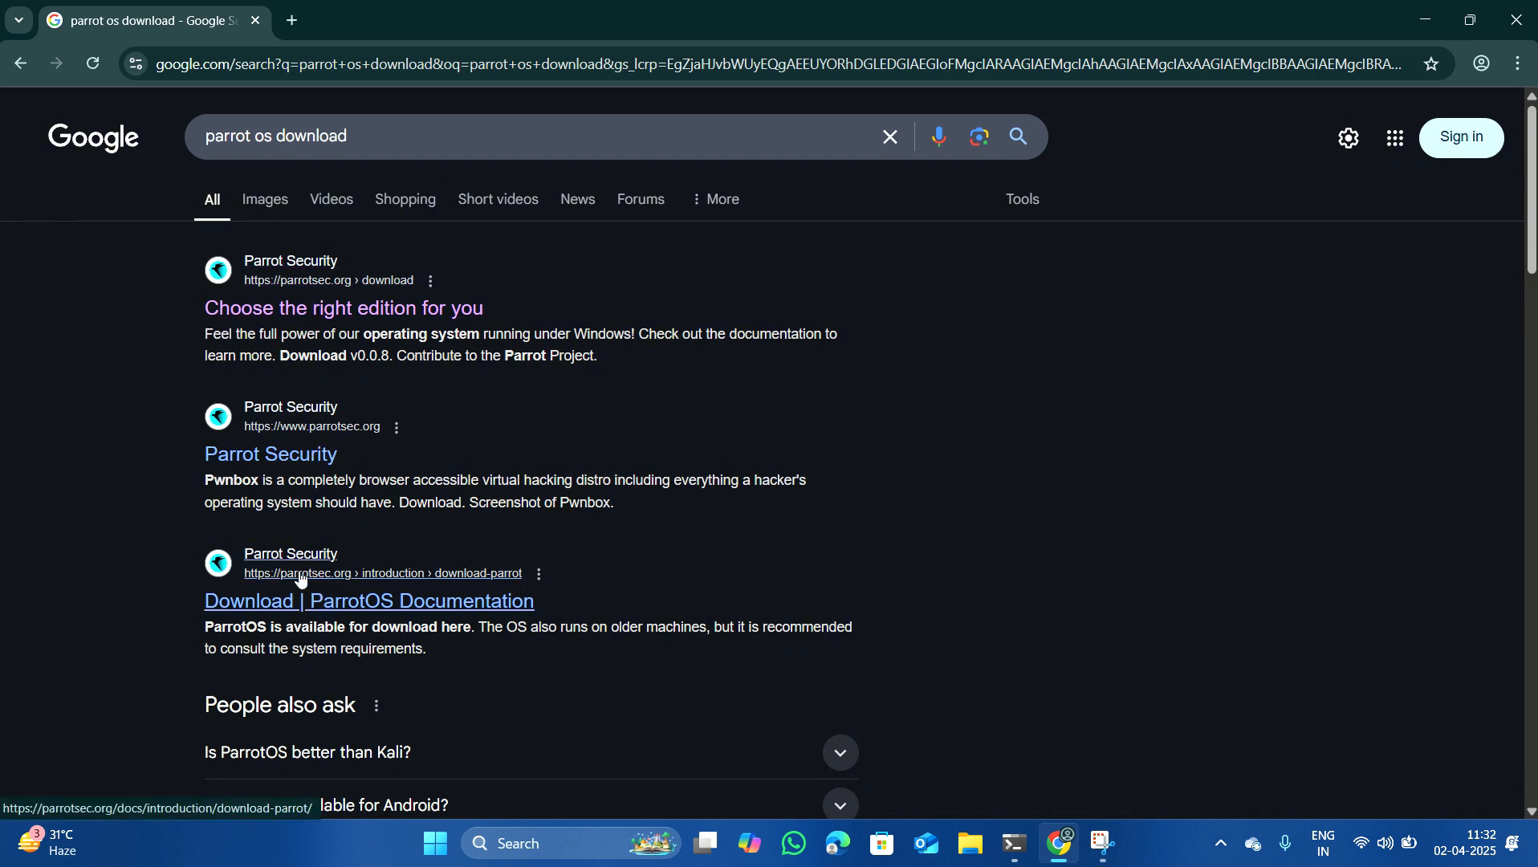
- Open the Parrot Security website and go to the edition categories on its download page
click(253, 458)
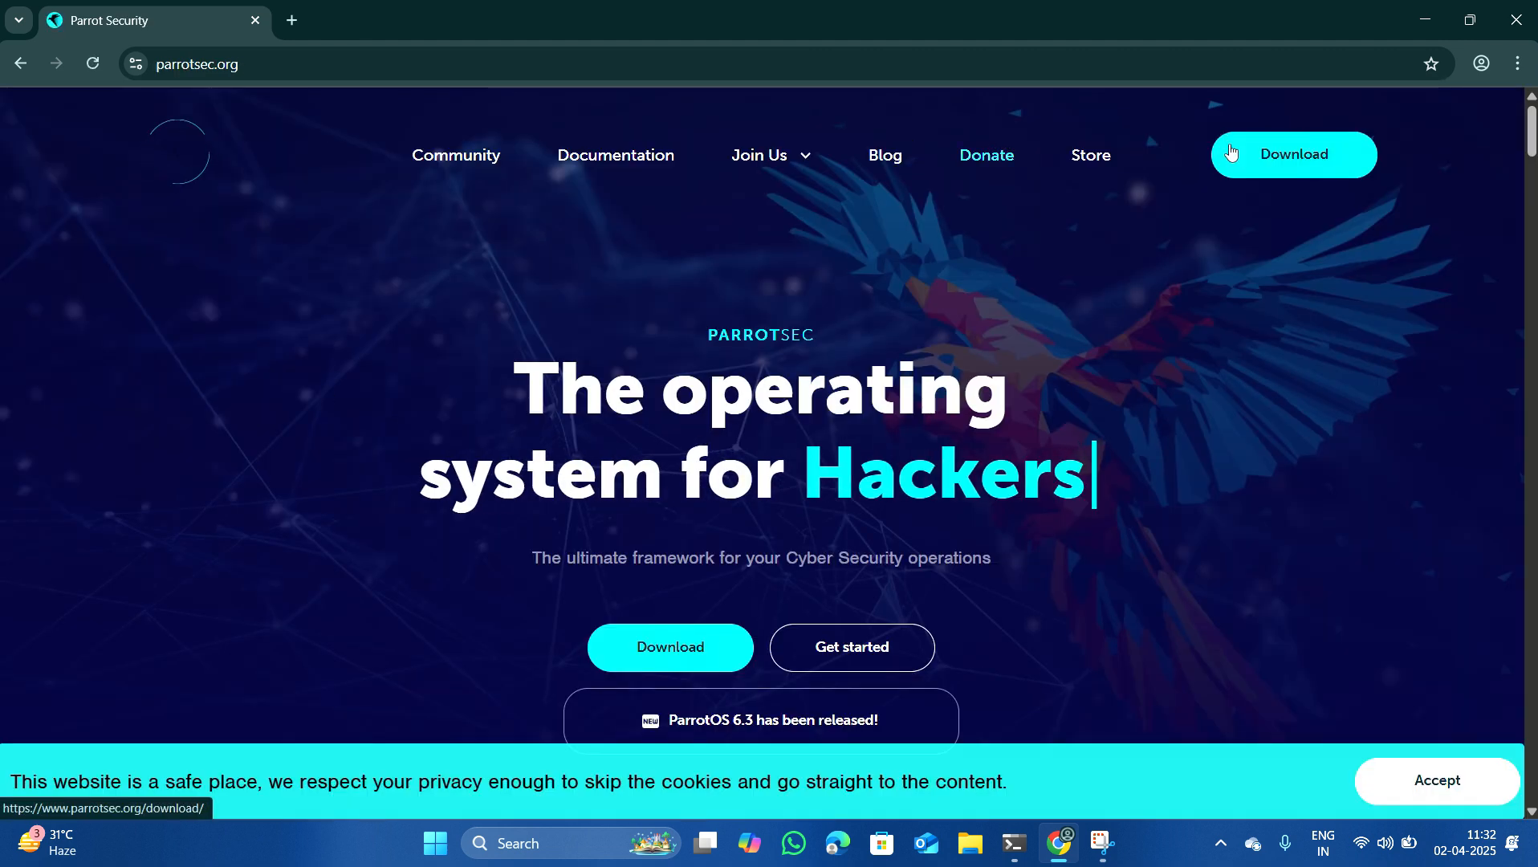
click(1315, 165)
scroll(810, 518, down, 3)
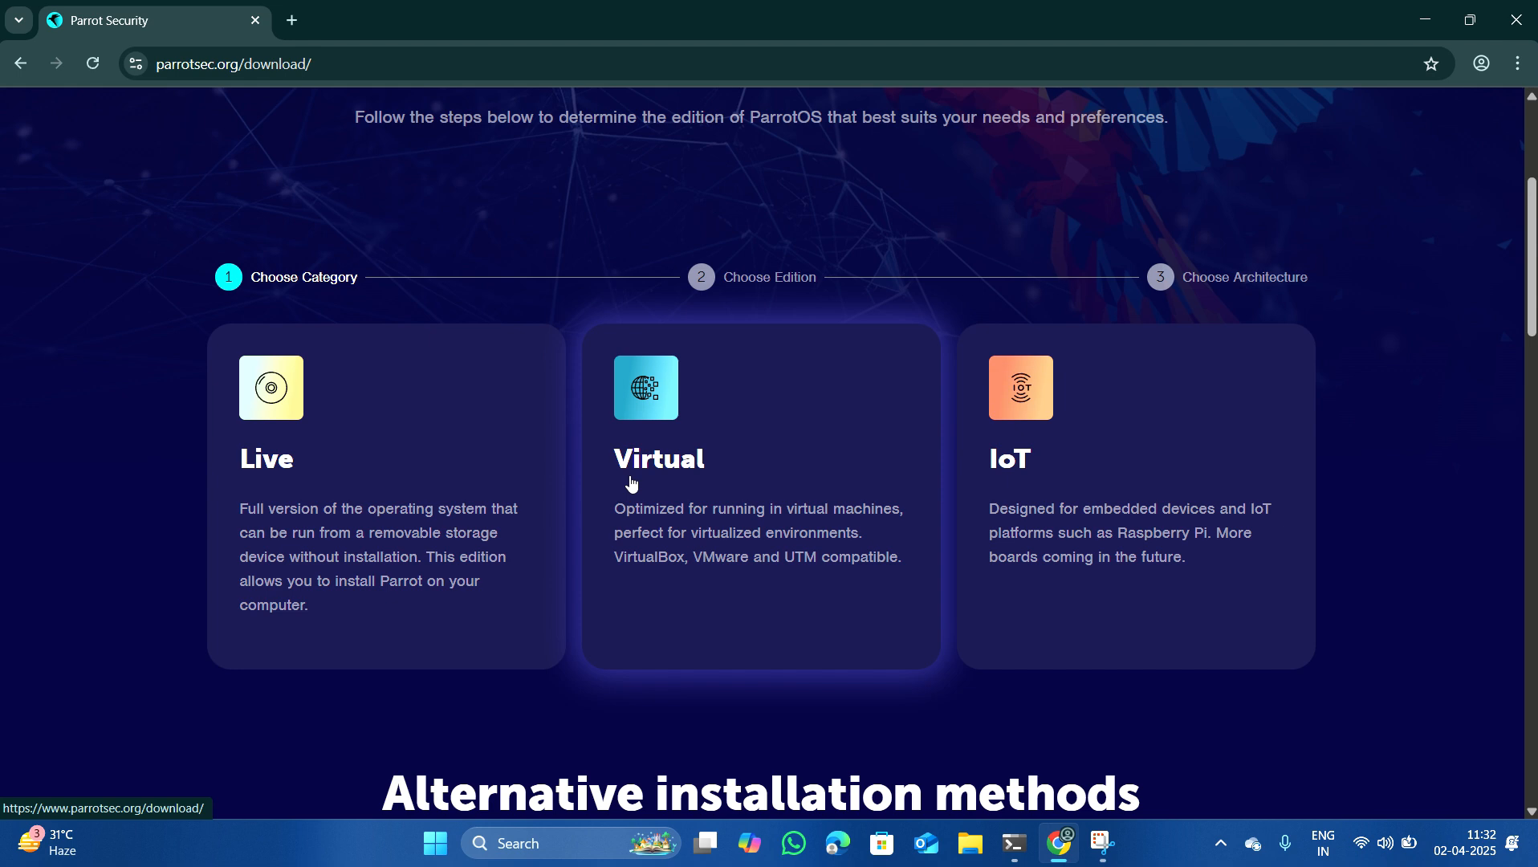
- Choose the Live category, Security edition and AMD64 architecture of Parrot OS, and start downloading its ISO image
click(446, 565)
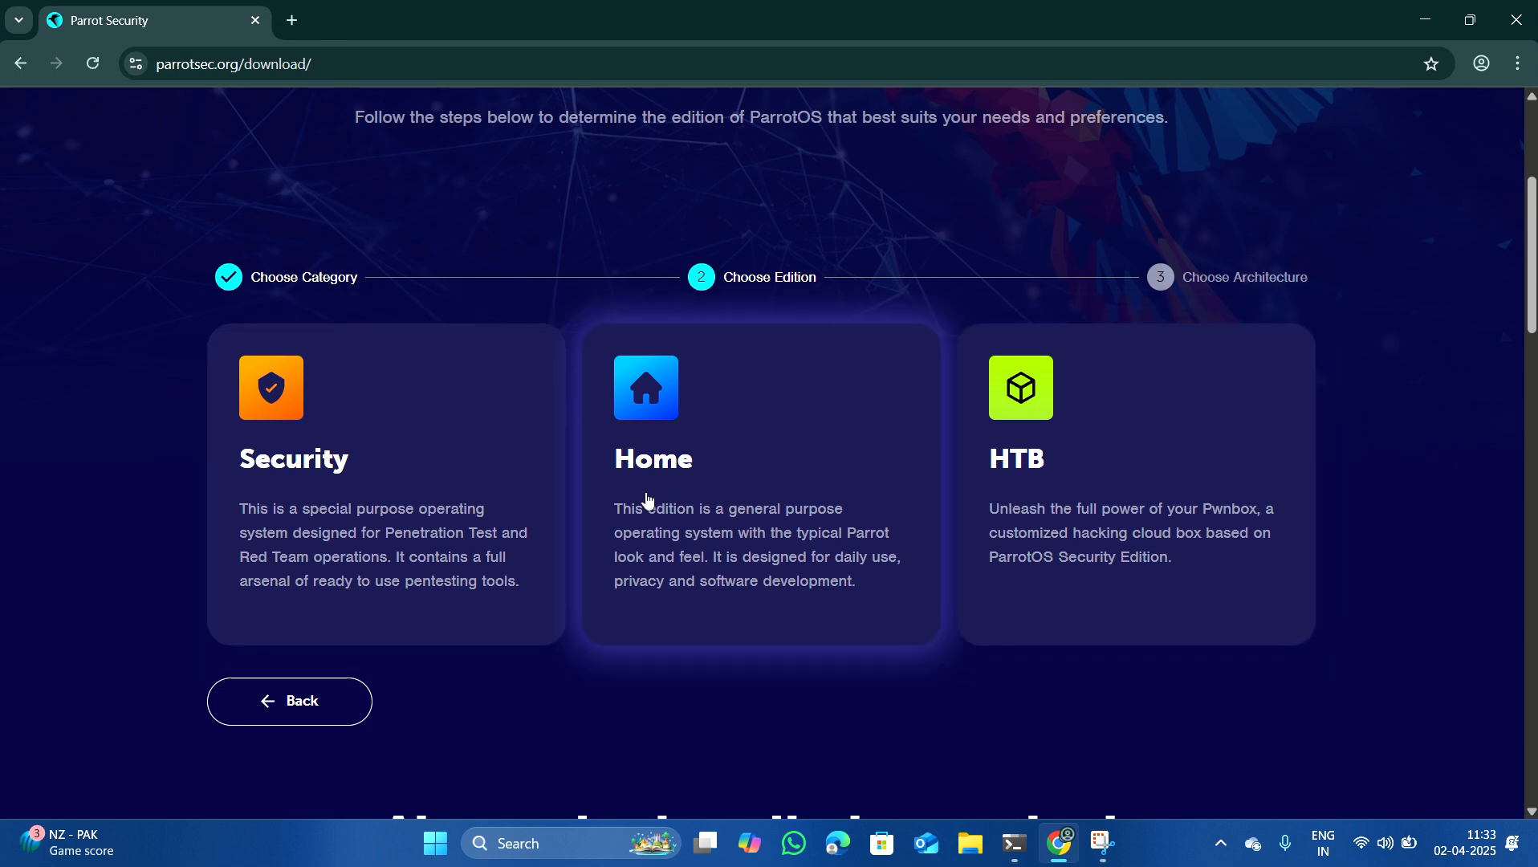
click(439, 504)
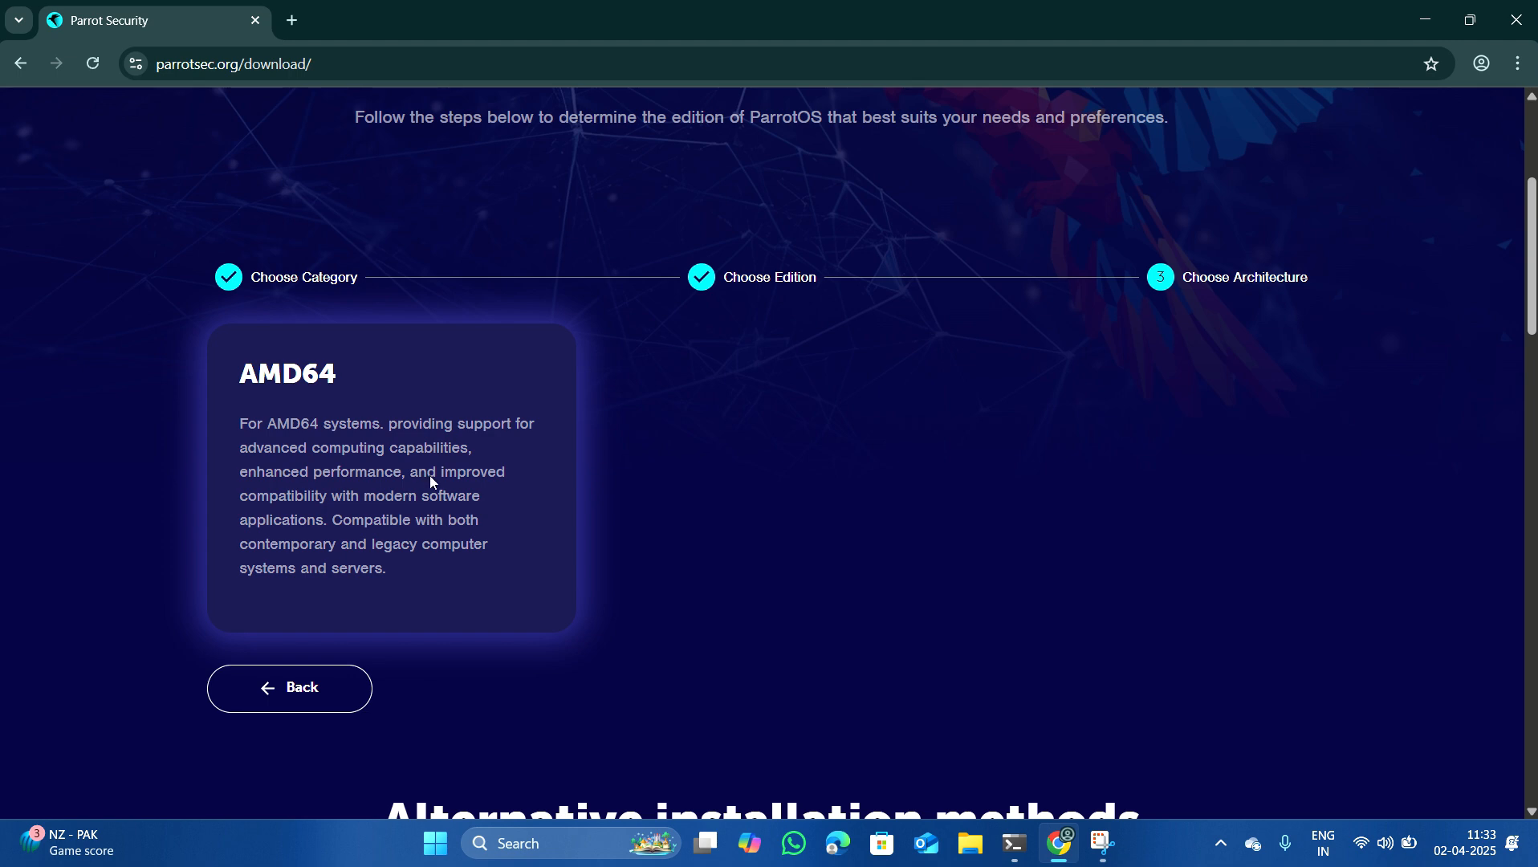
click(431, 480)
scroll(1012, 433, down, 4)
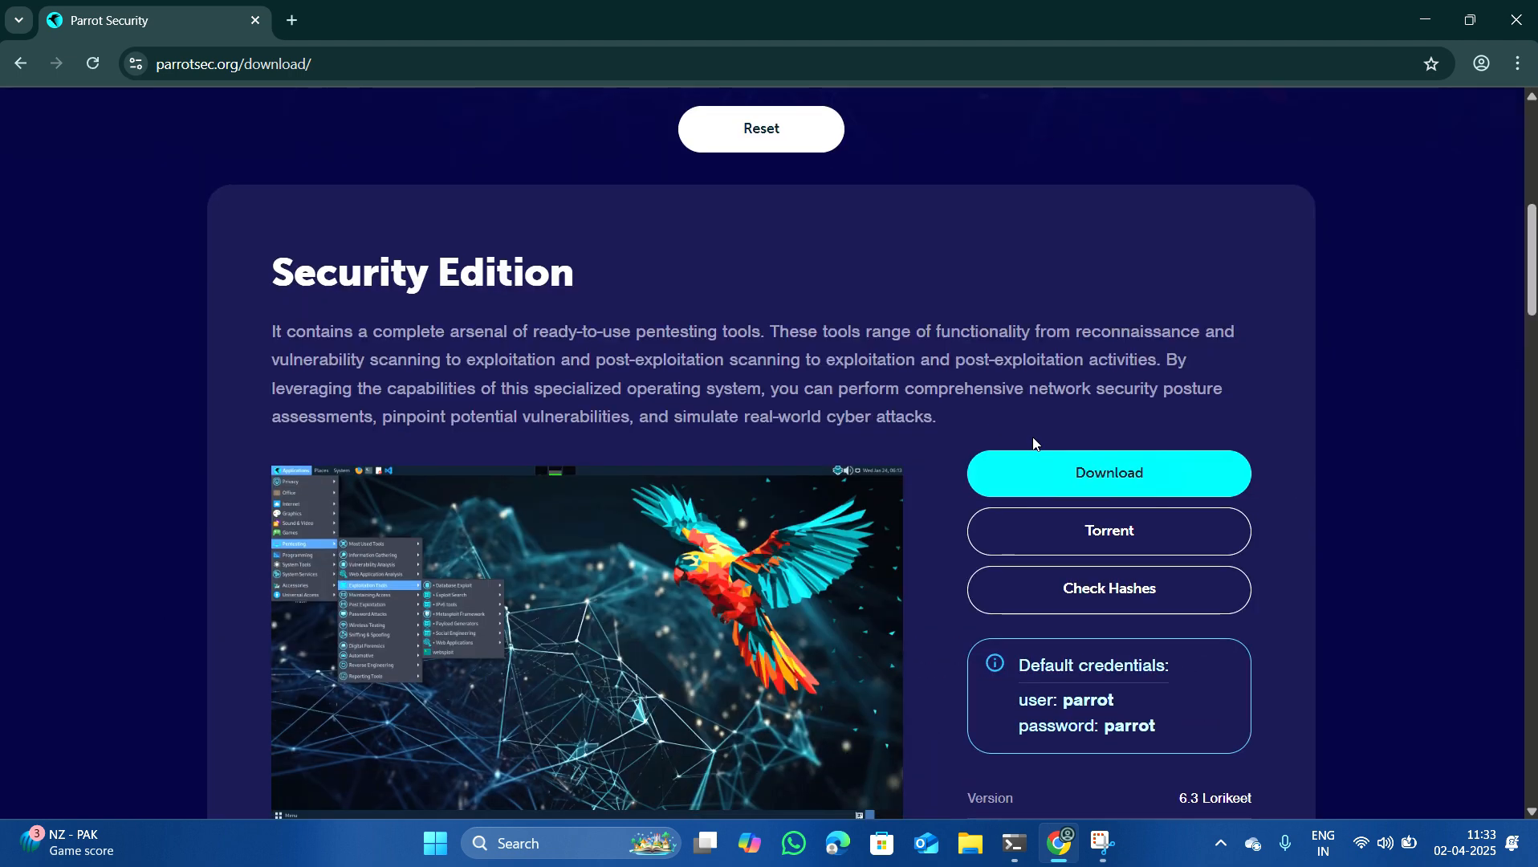
click(1133, 475)
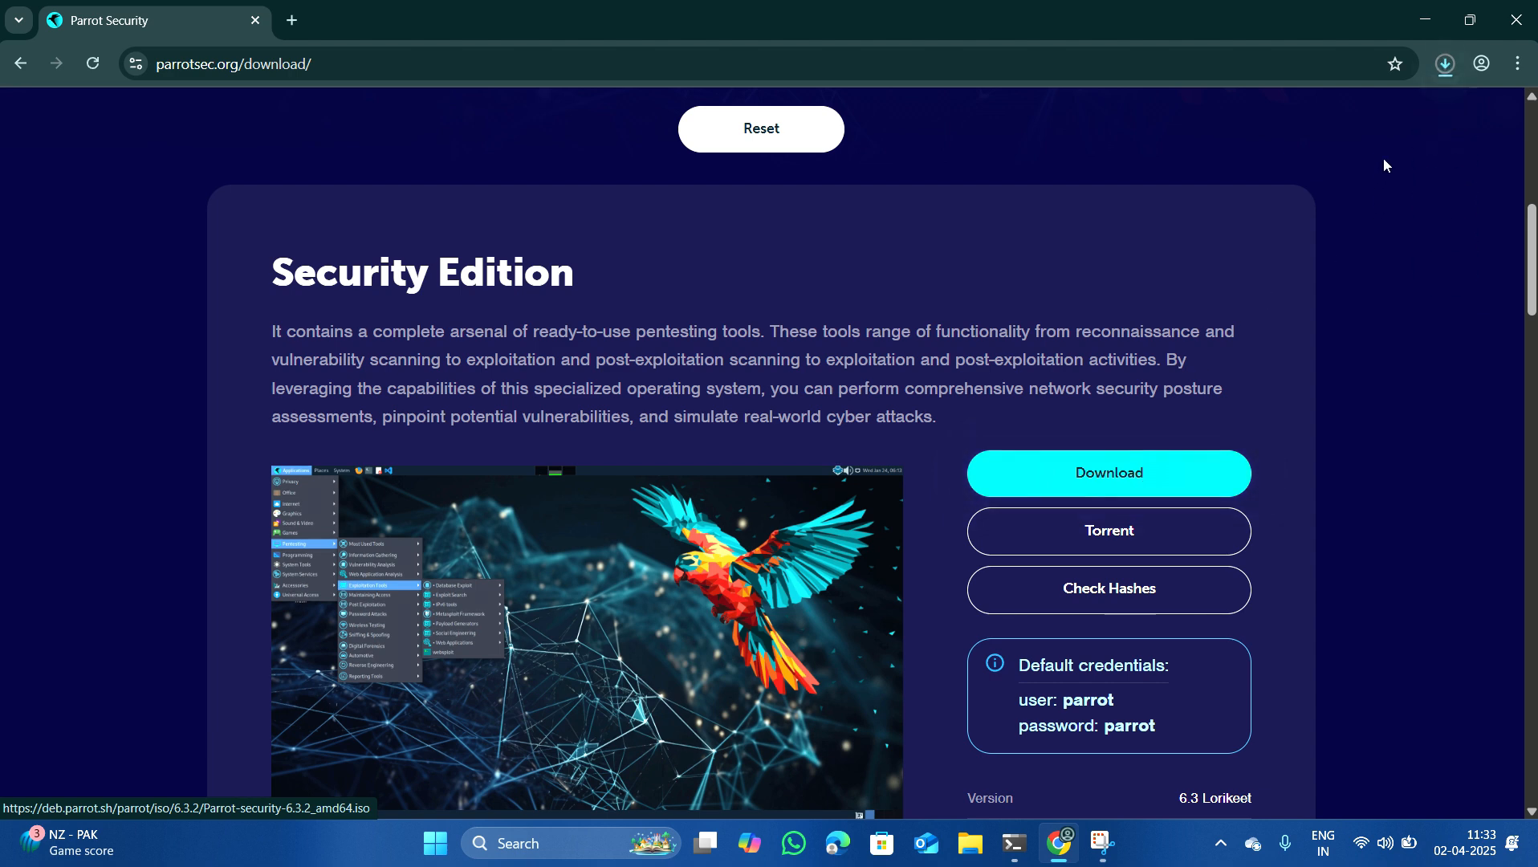
- Check the progress of the Parrot ISO download and review the Security Edition's version, release date and architecture details
click(1446, 63)
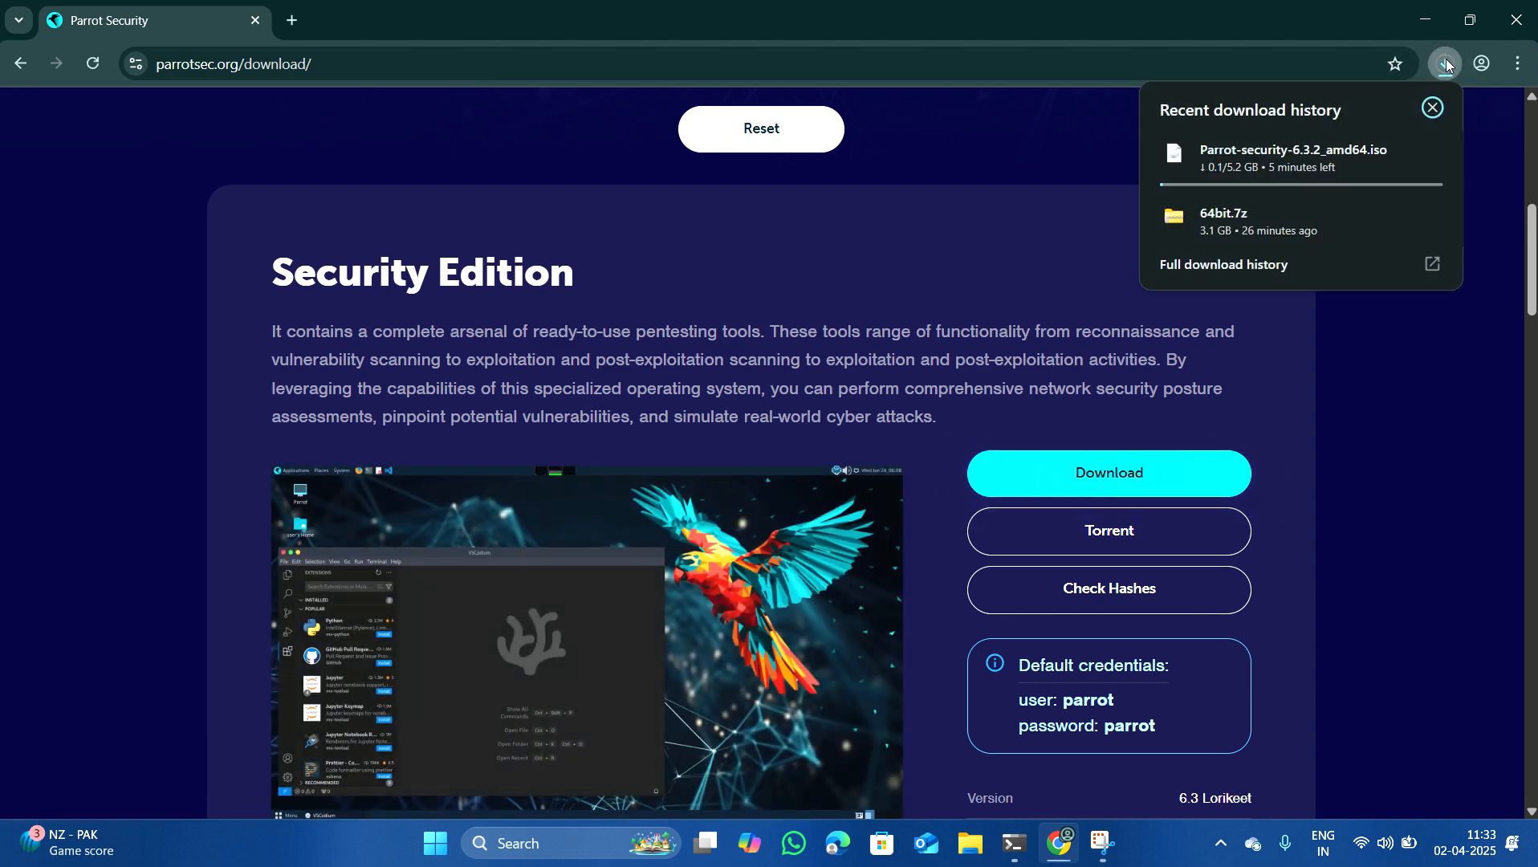
click(1448, 64)
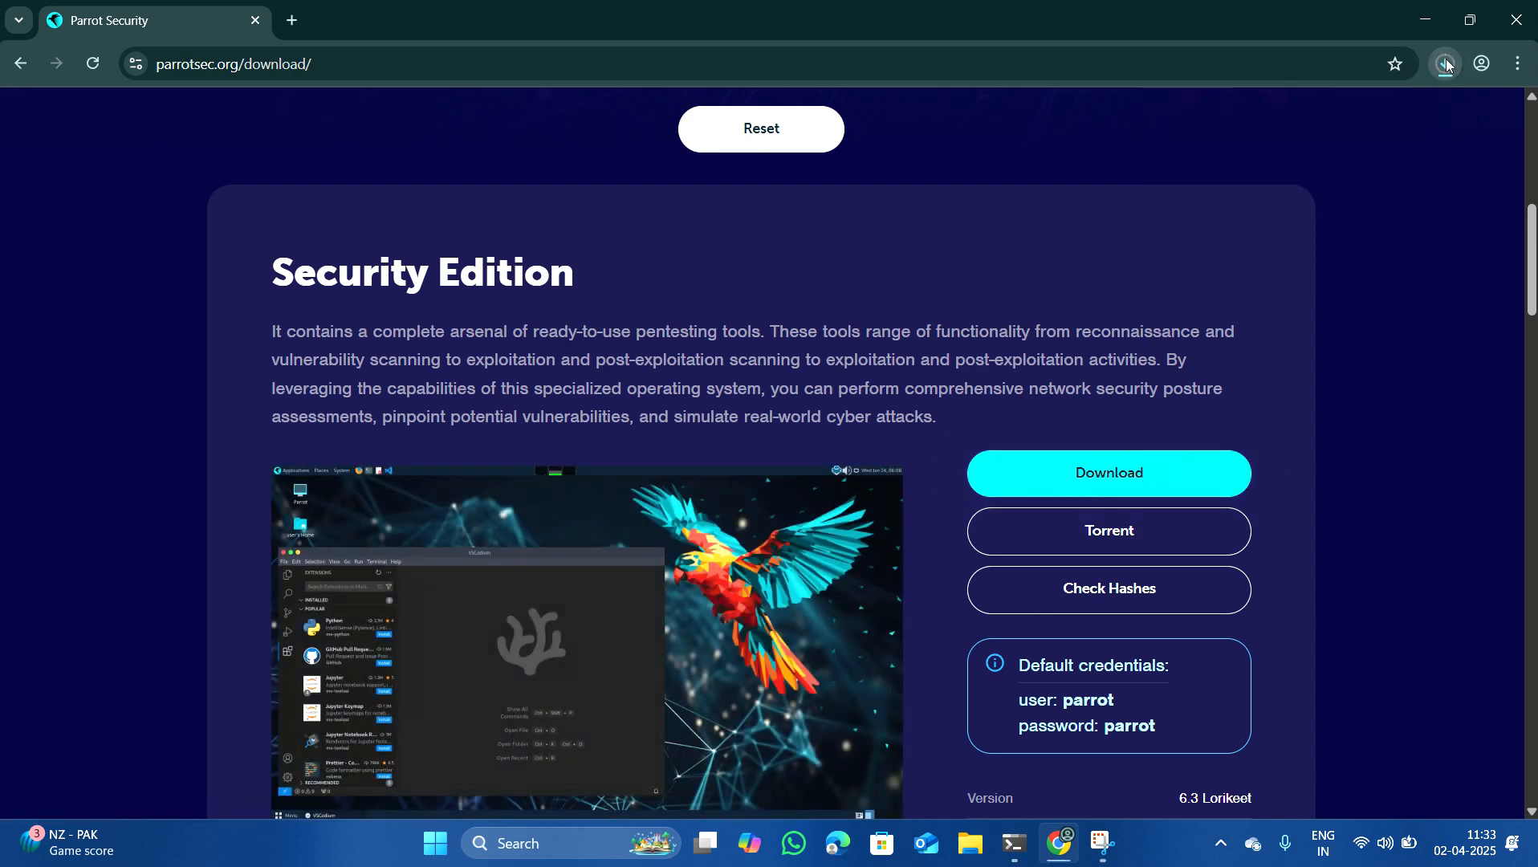
scroll(1196, 637, down, 1)
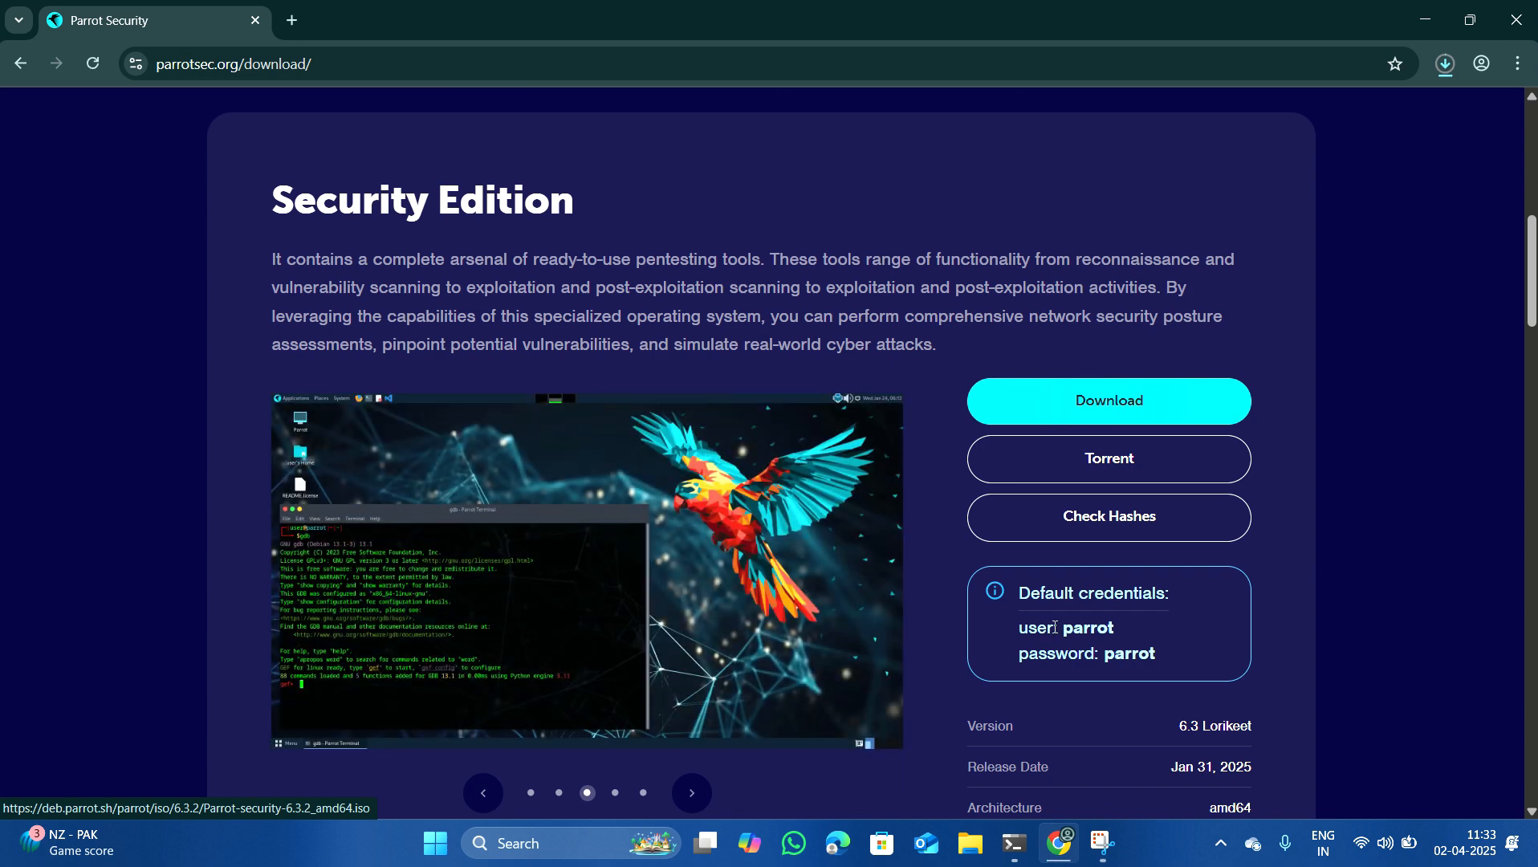
scroll(1186, 657, down, 1)
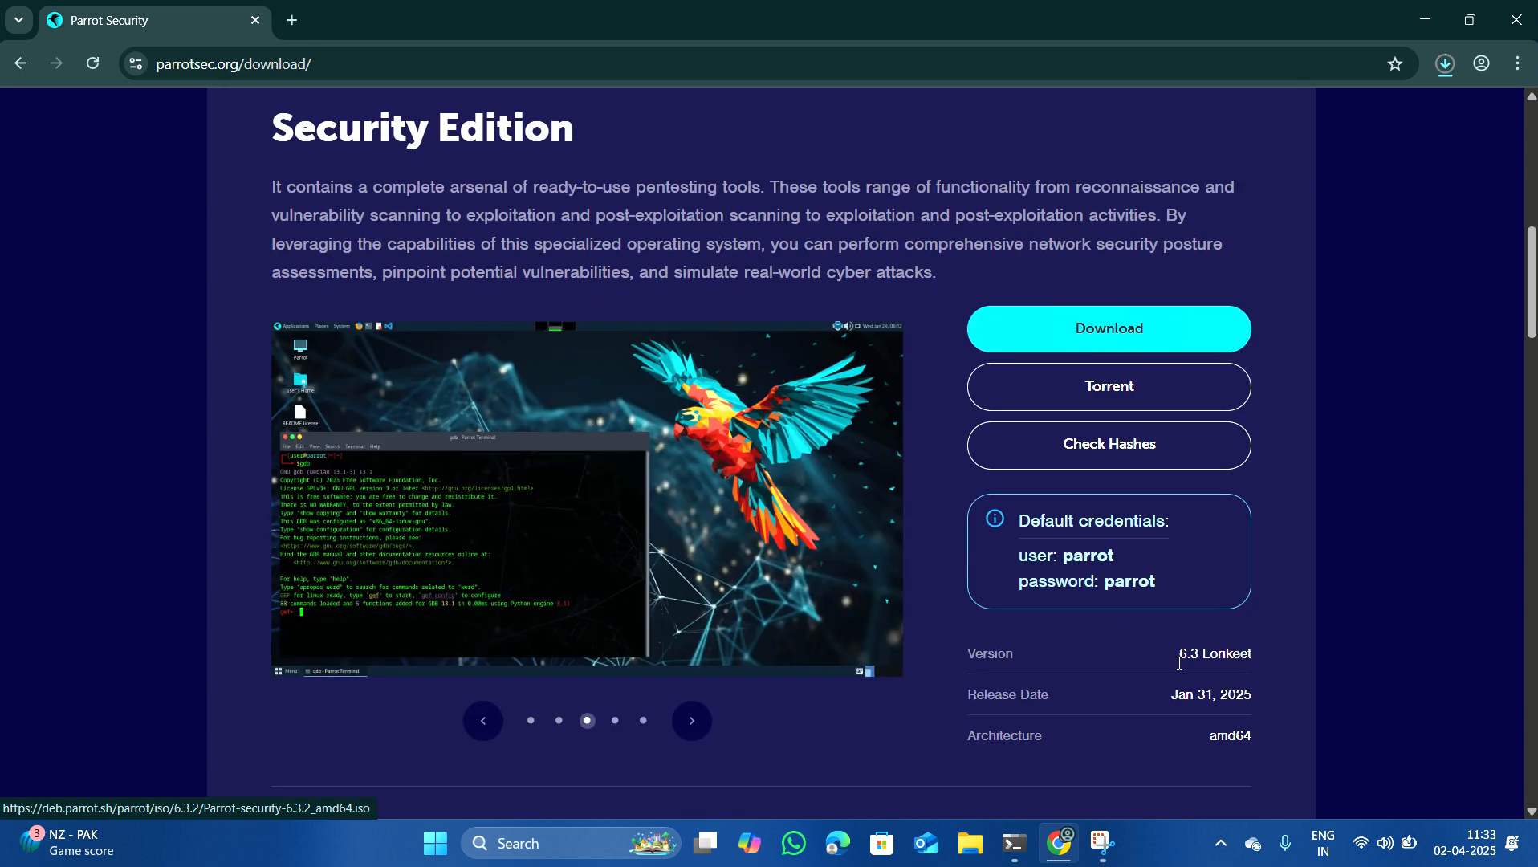
scroll(1294, 350, up, 3)
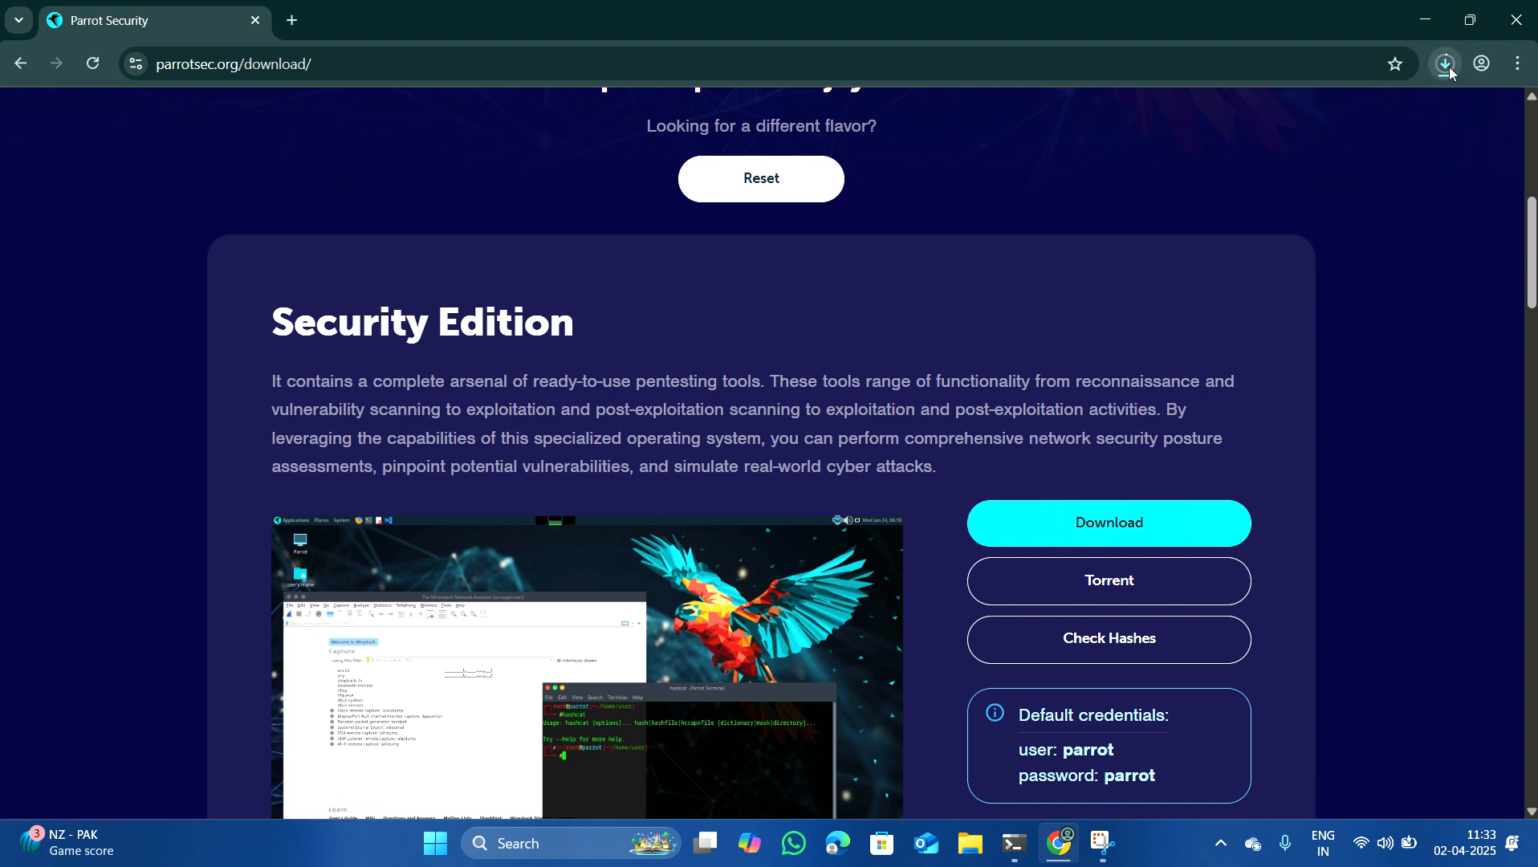
click(1447, 64)
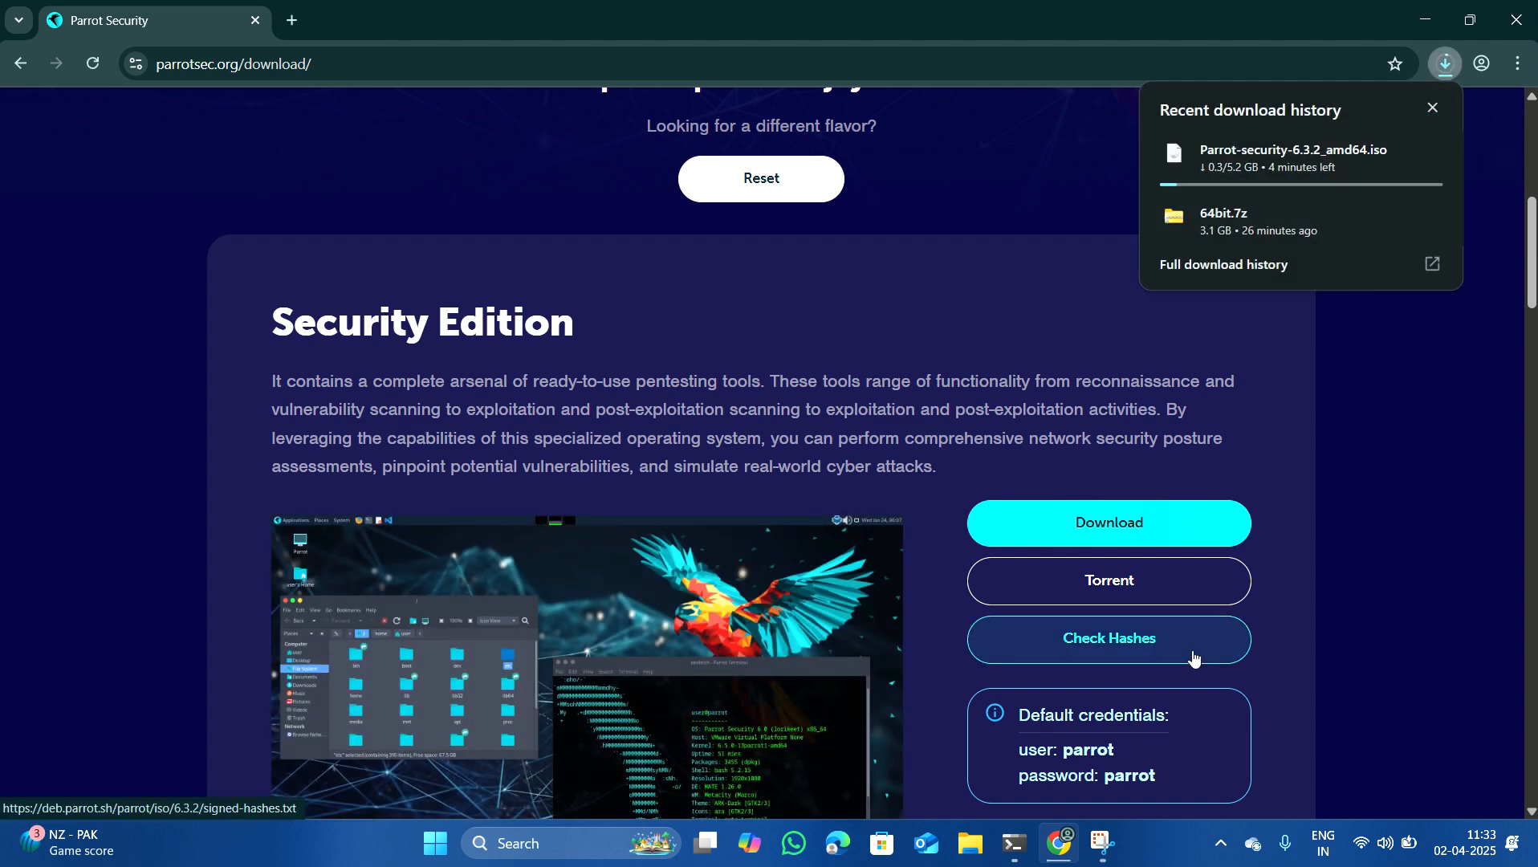
scroll(1203, 749, down, 1)
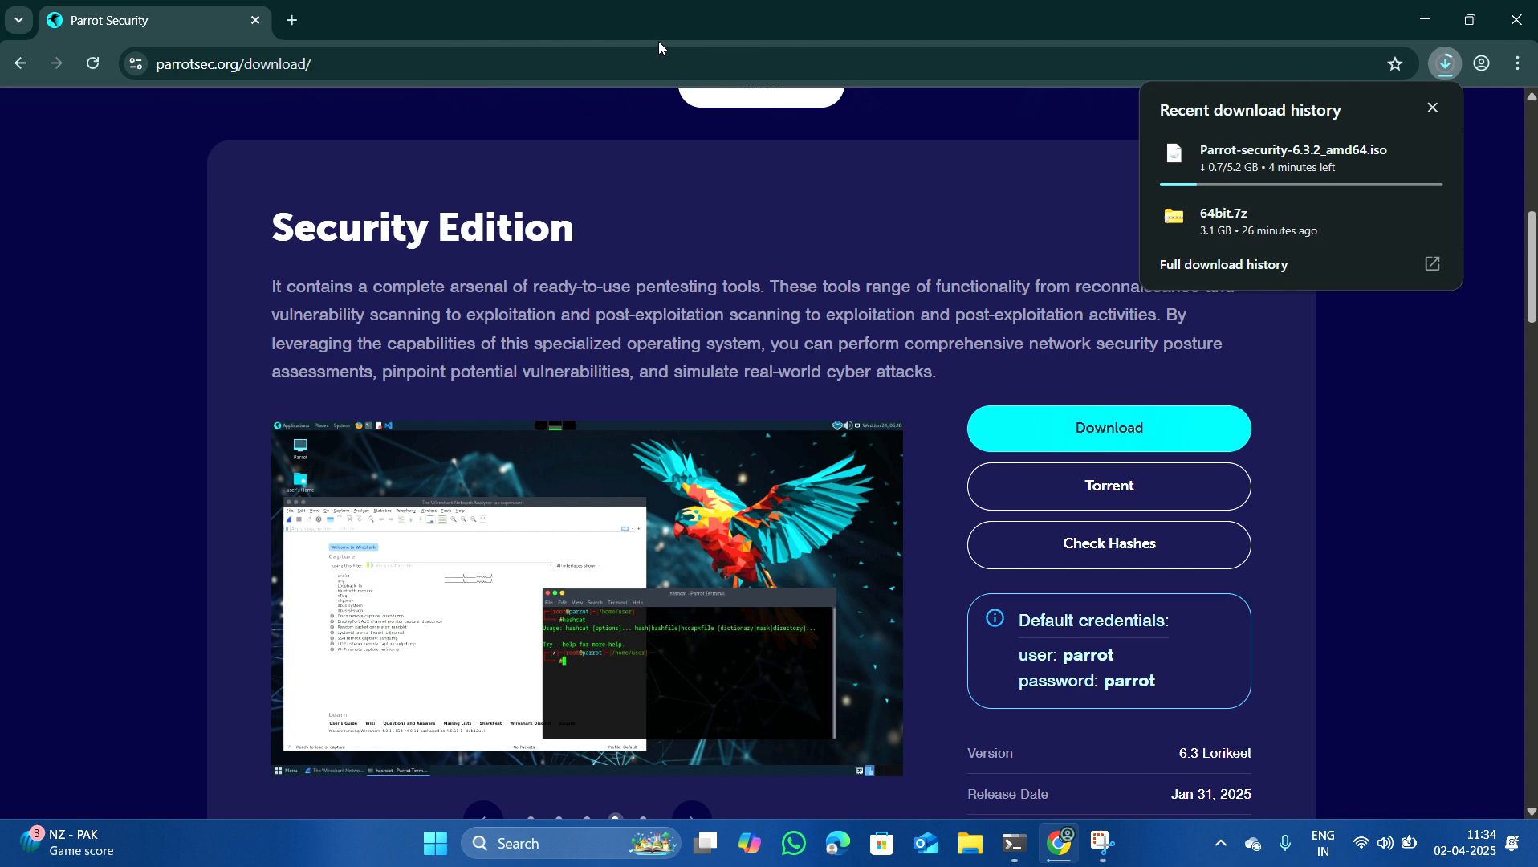
click(659, 40)
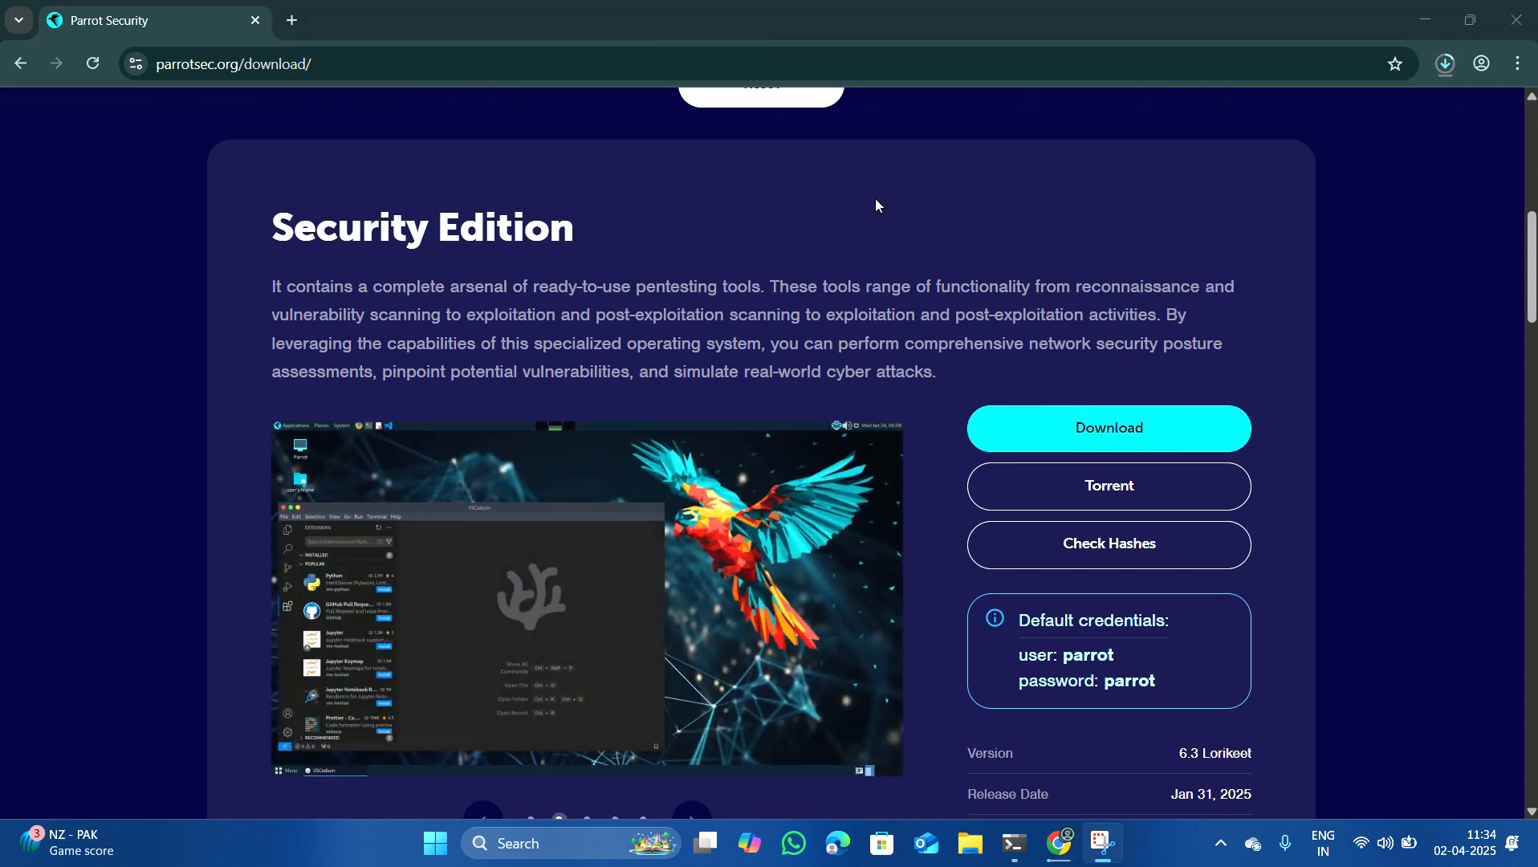
- Check the ISO download's status, show the file in a maximized Downloads folder window, and minimize that window
click(1449, 65)
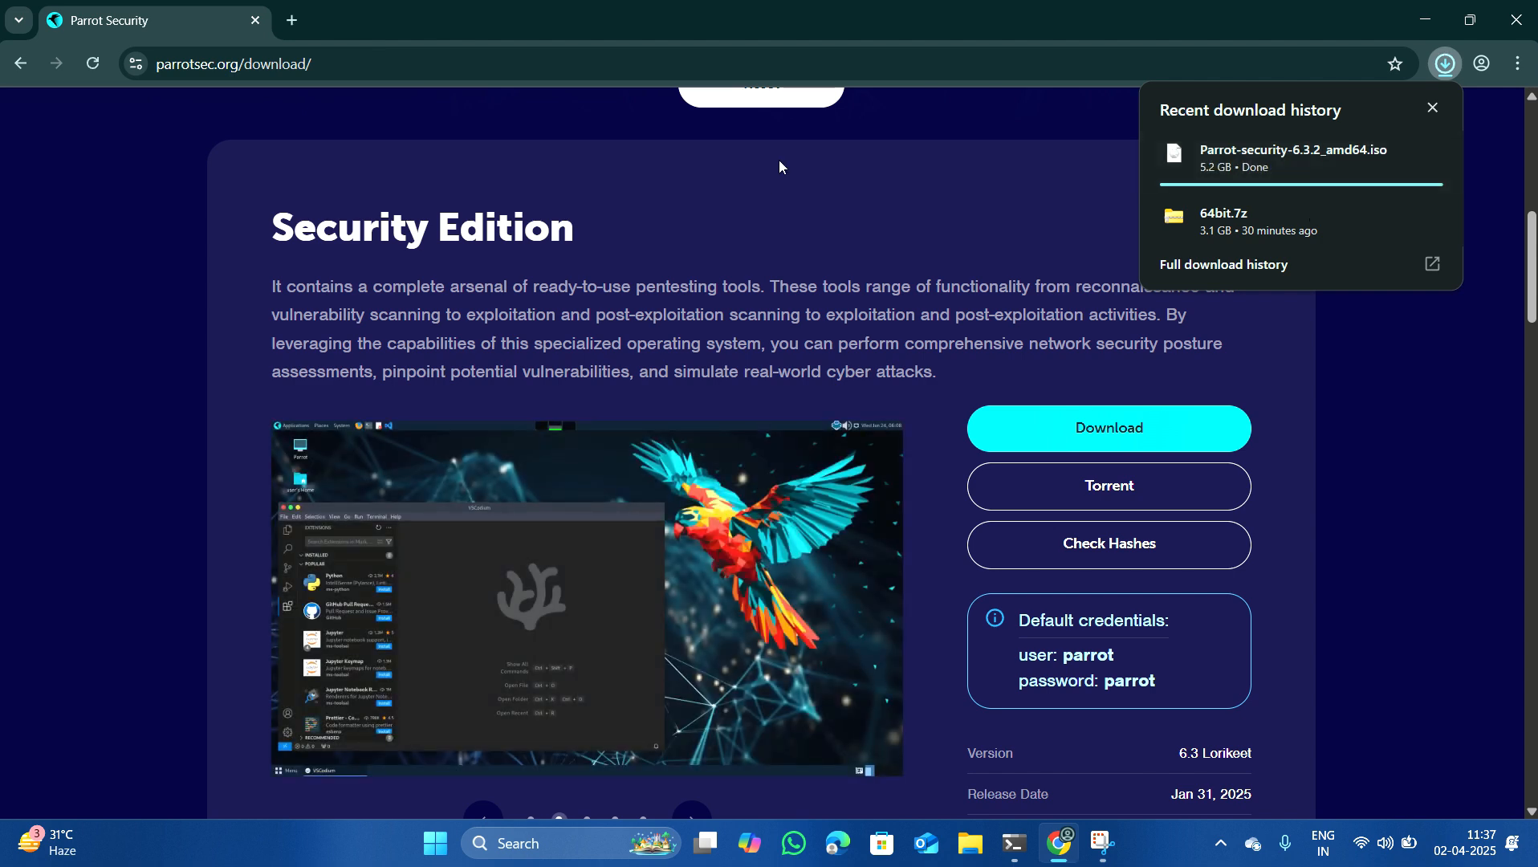
click(801, 40)
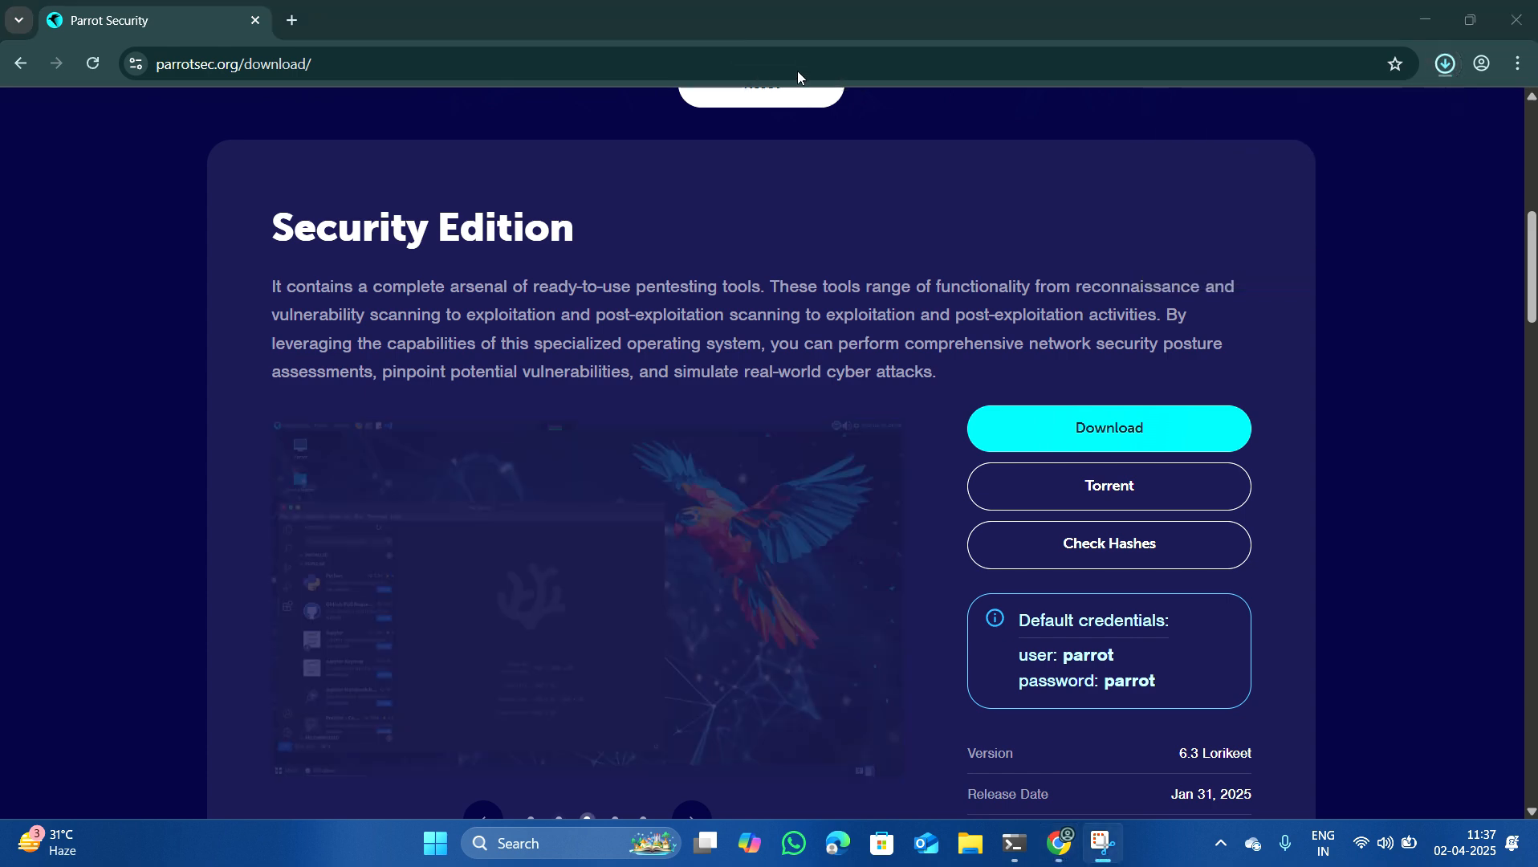
click(1447, 64)
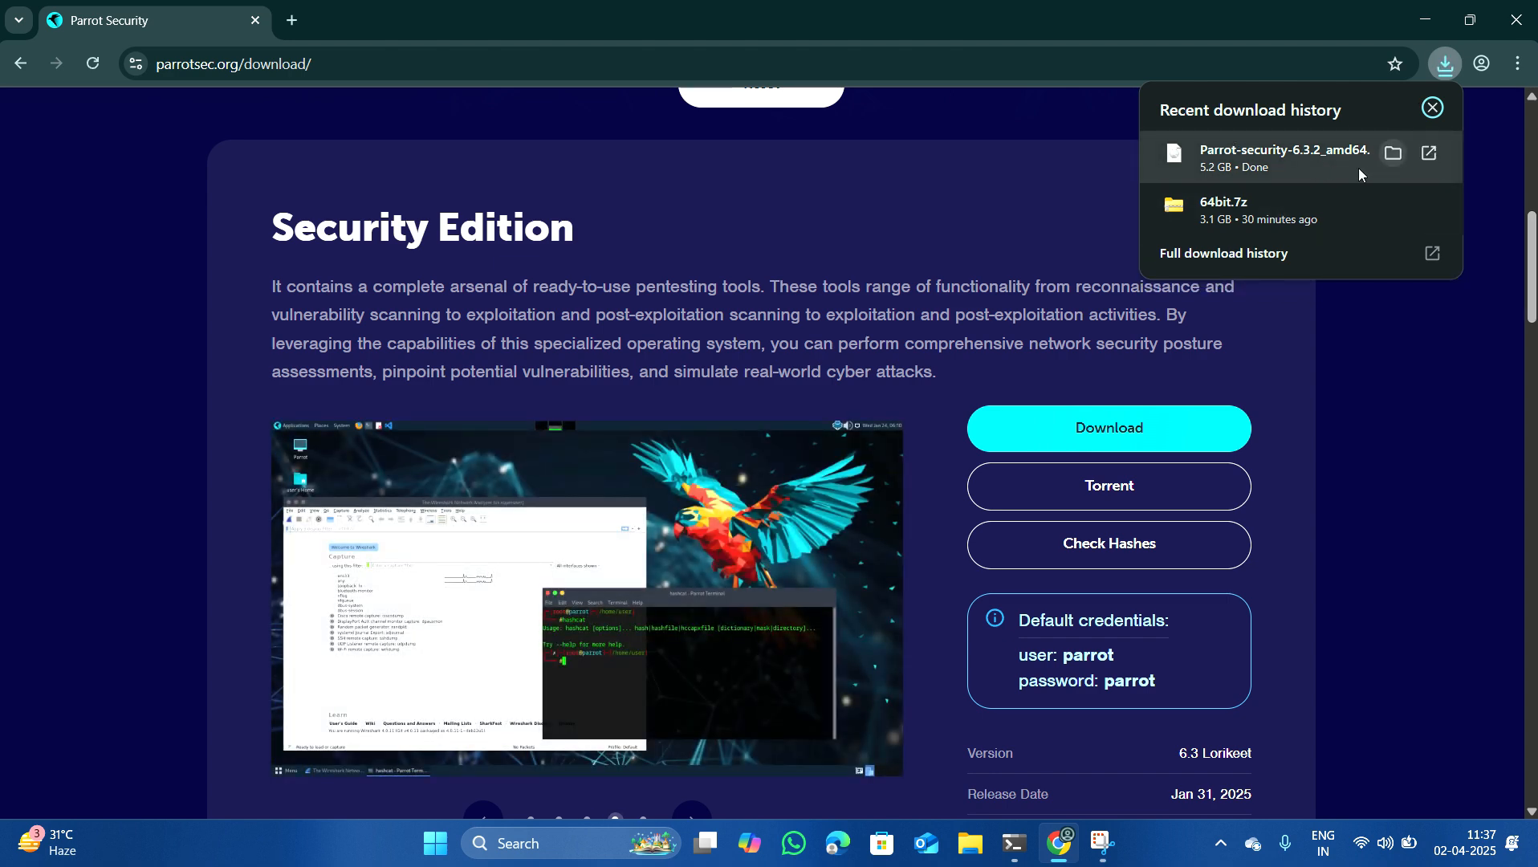
click(1387, 163)
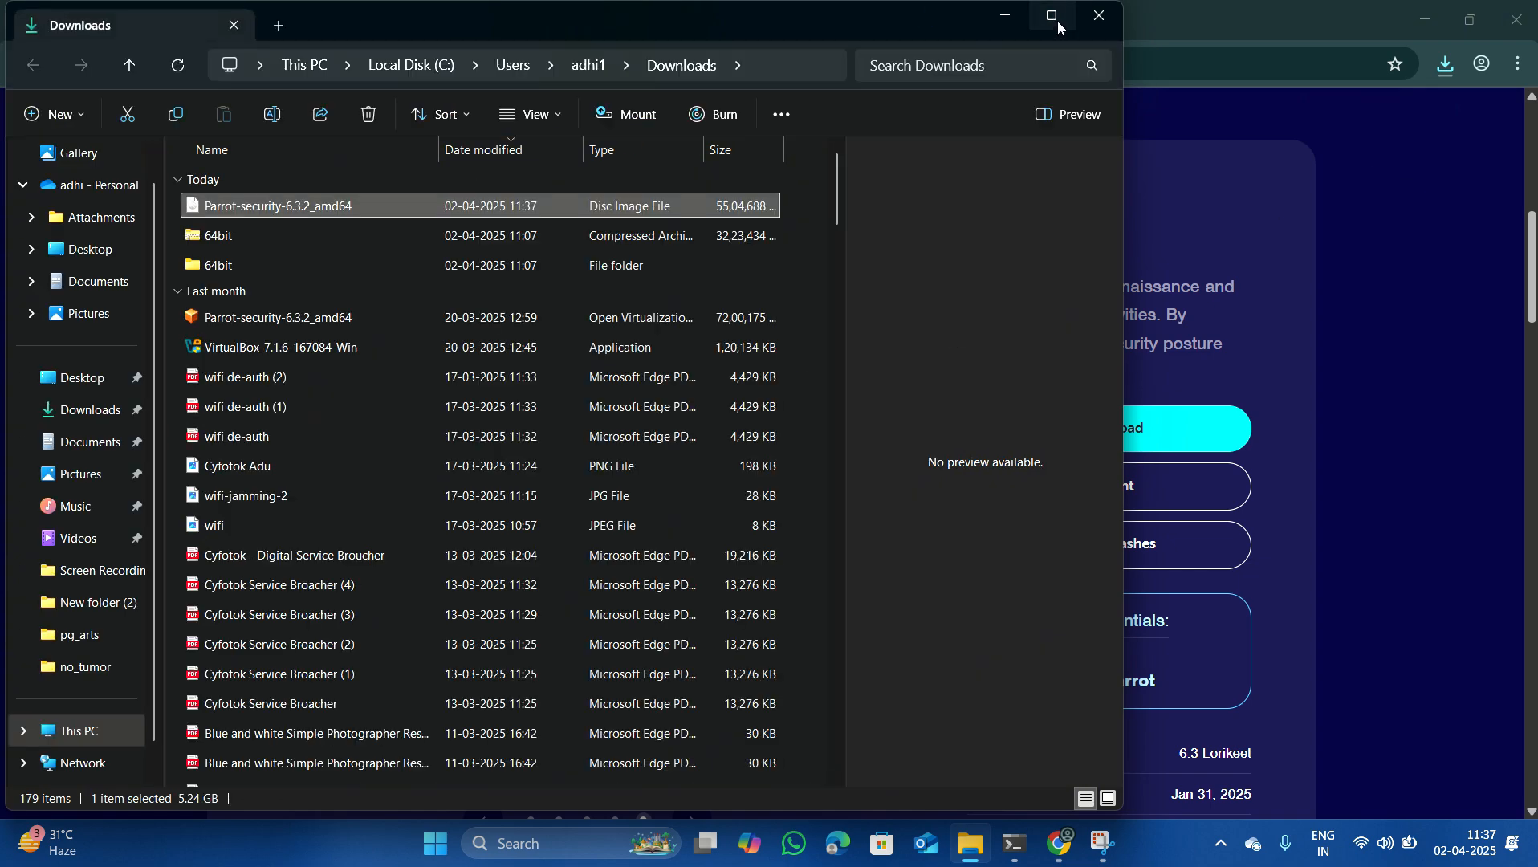
click(1057, 20)
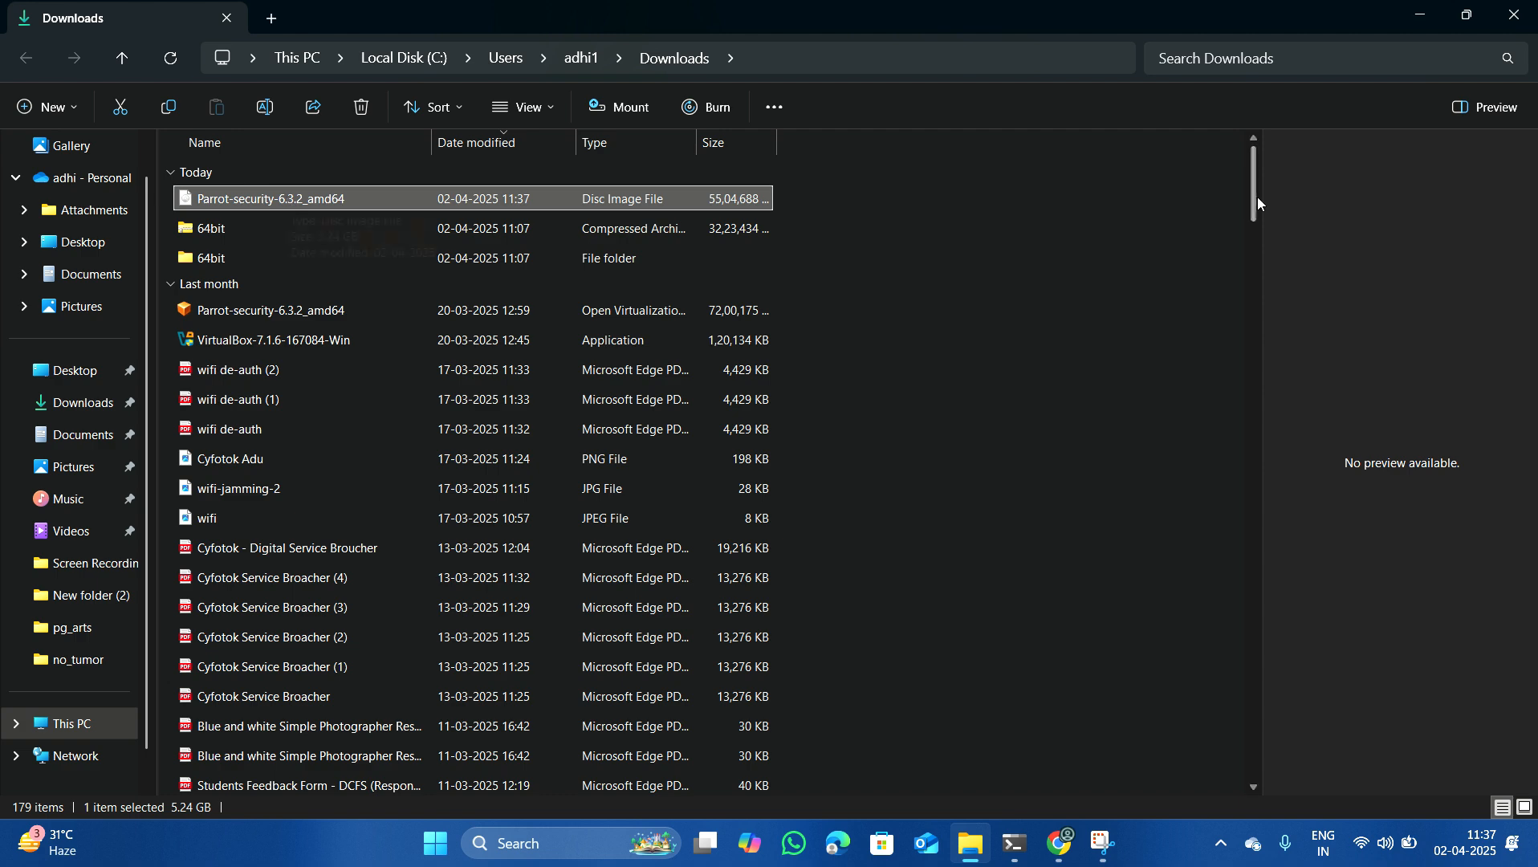
click(1421, 16)
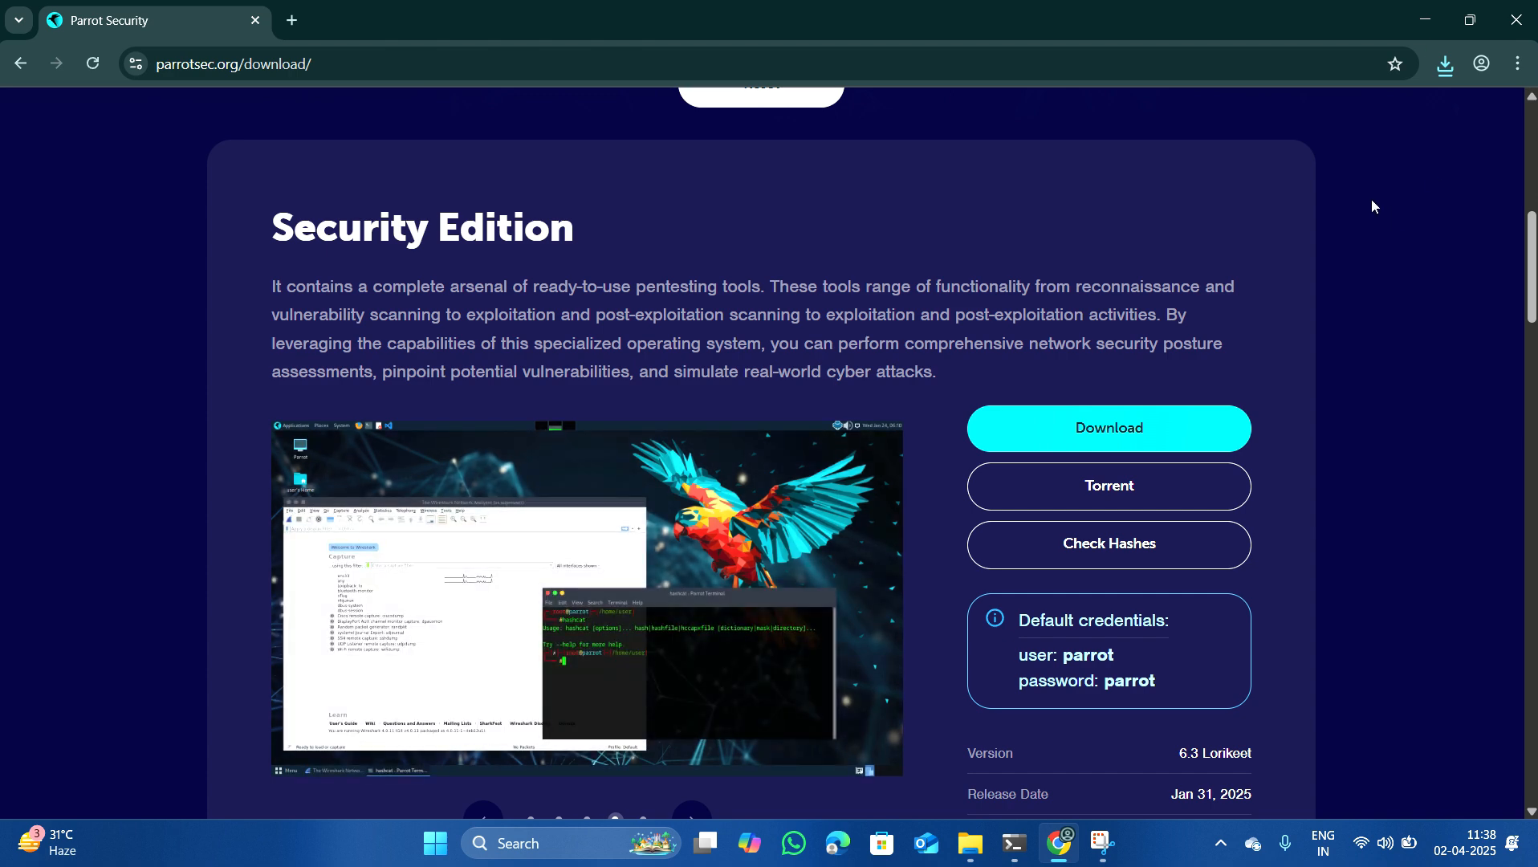
- Search Windows for "virtu" and launch Oracle VirtualBox
key(super)
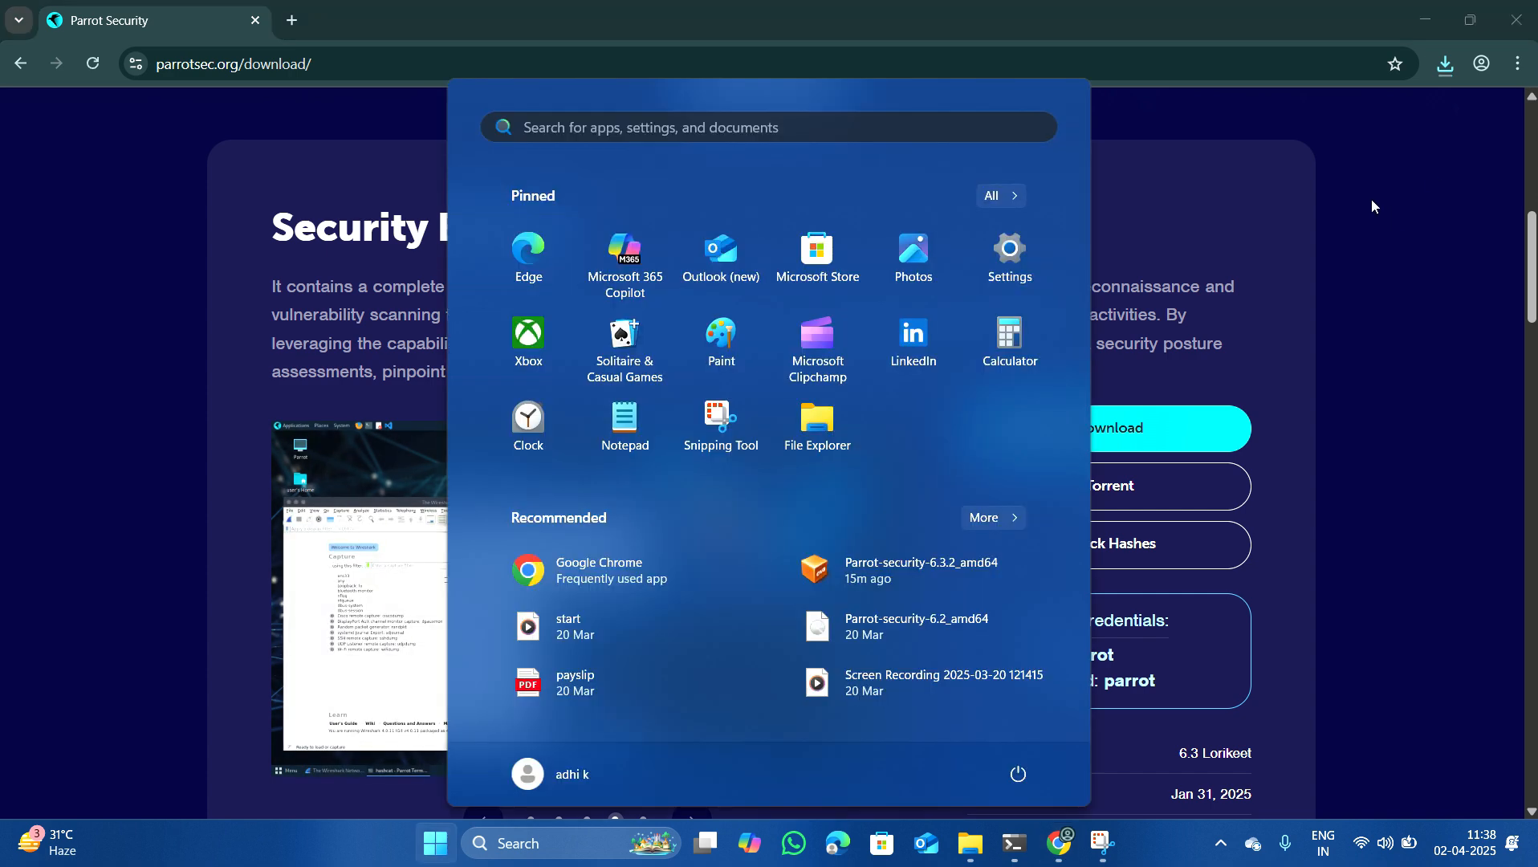
text(virtu)
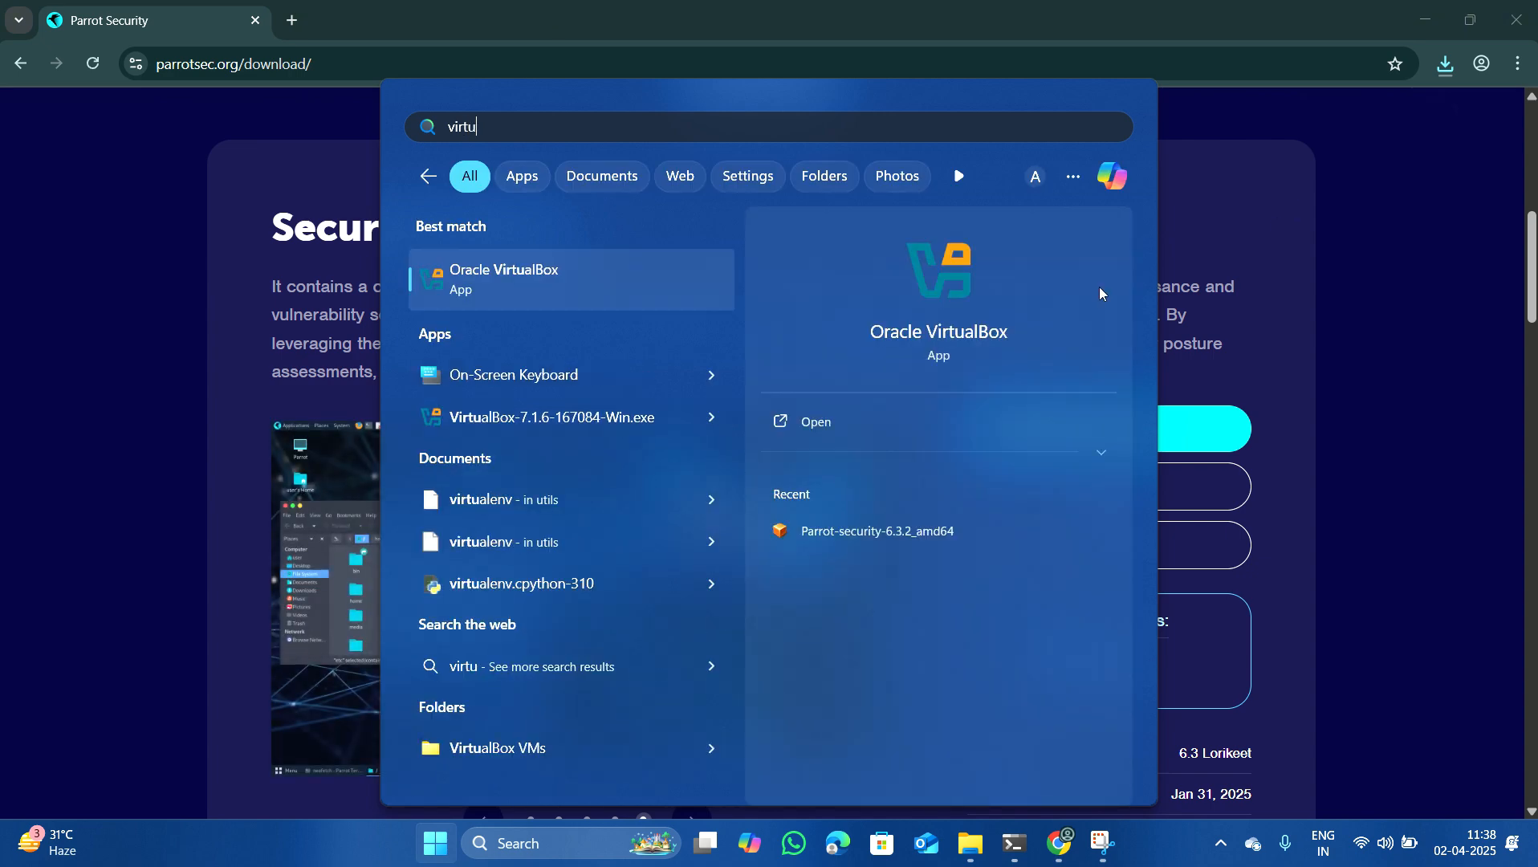
click(828, 421)
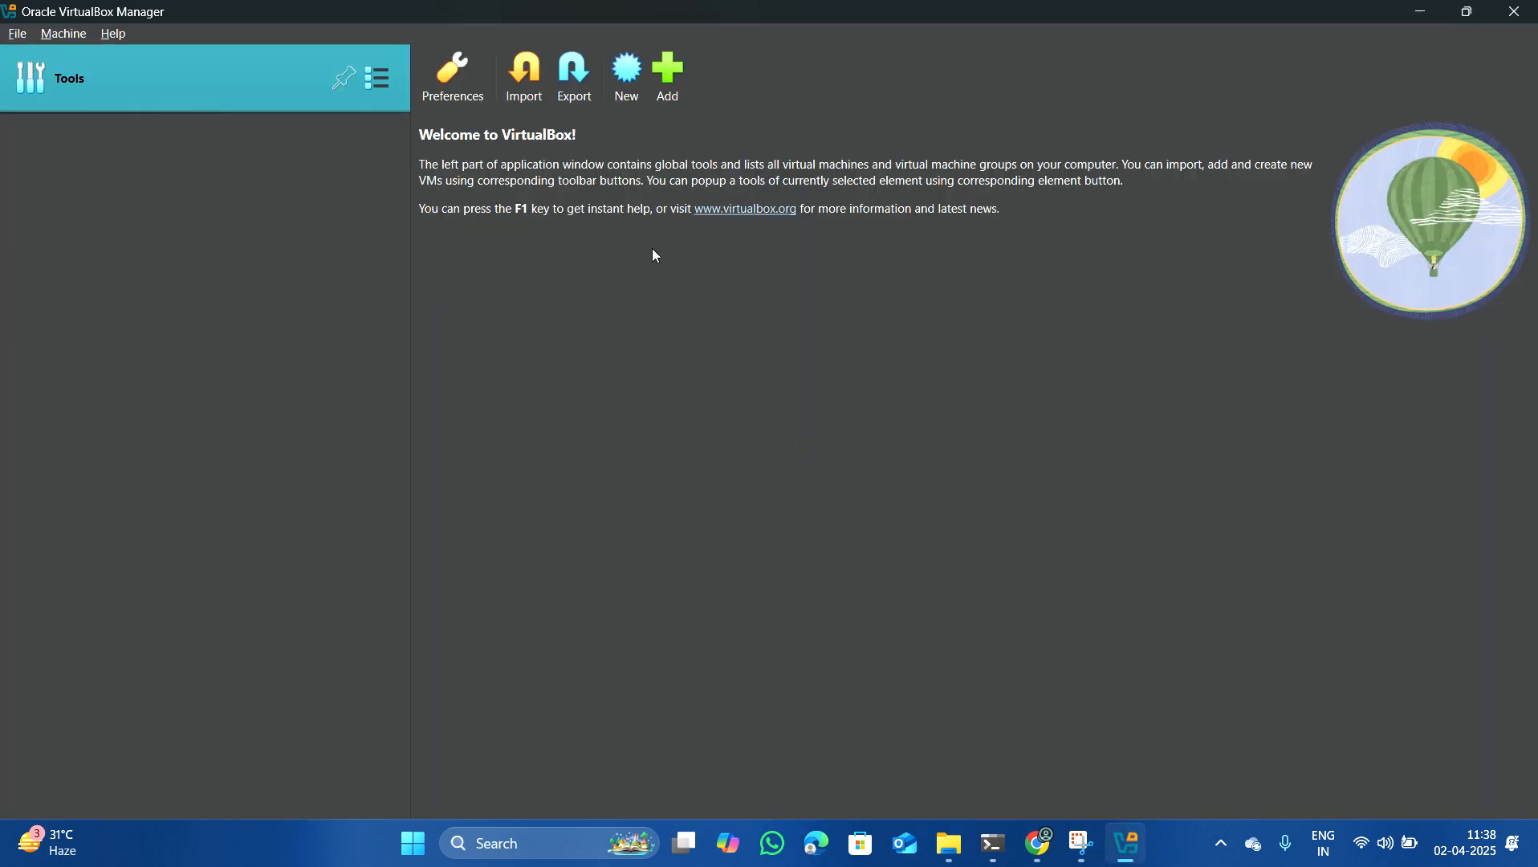
- Start creating a new virtual machine and name it "parrotos"
click(626, 91)
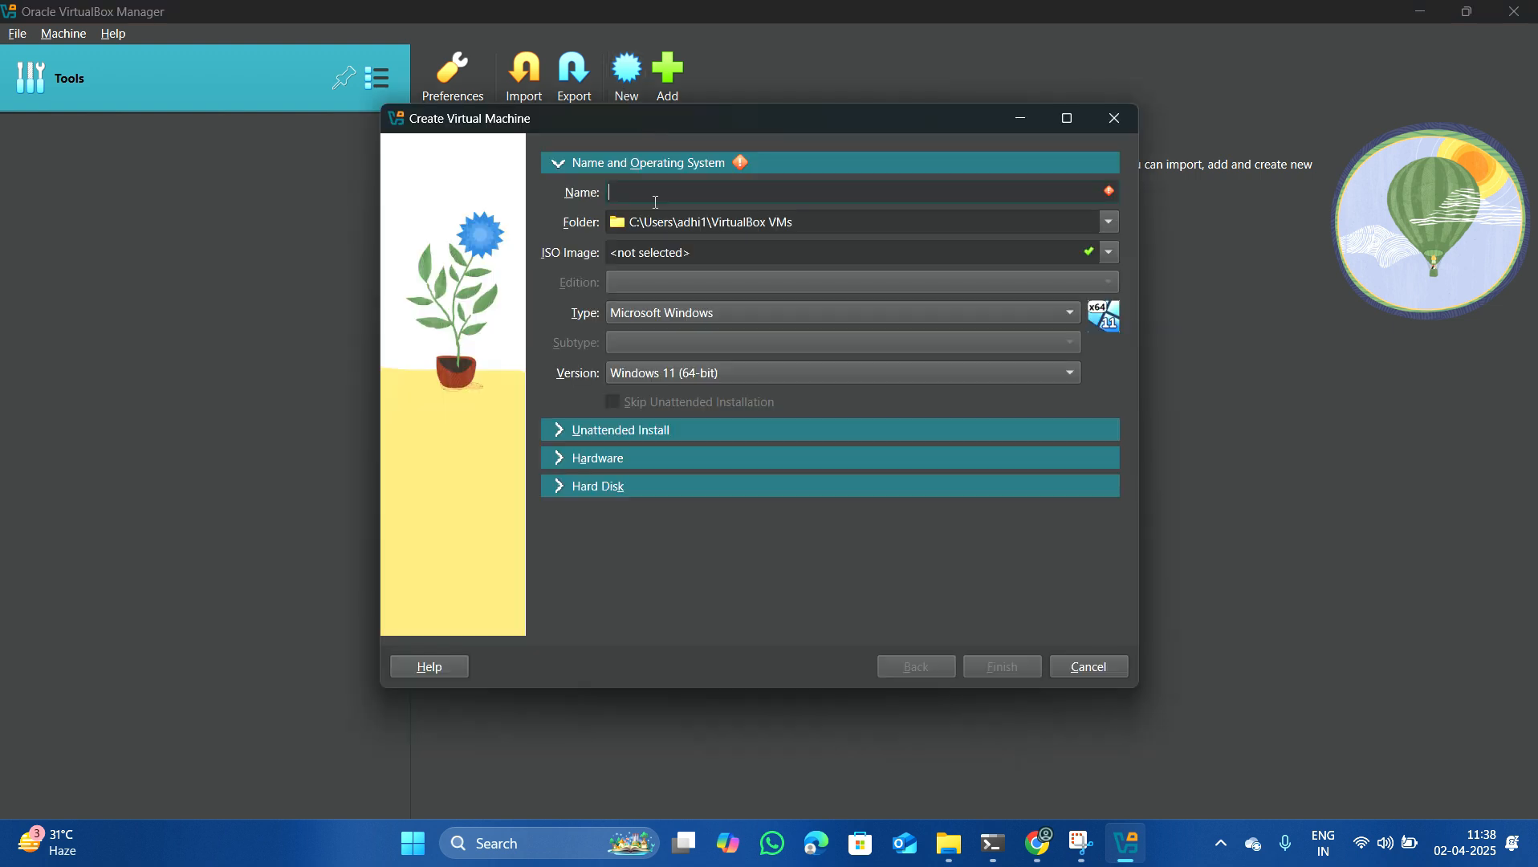
text(pa)
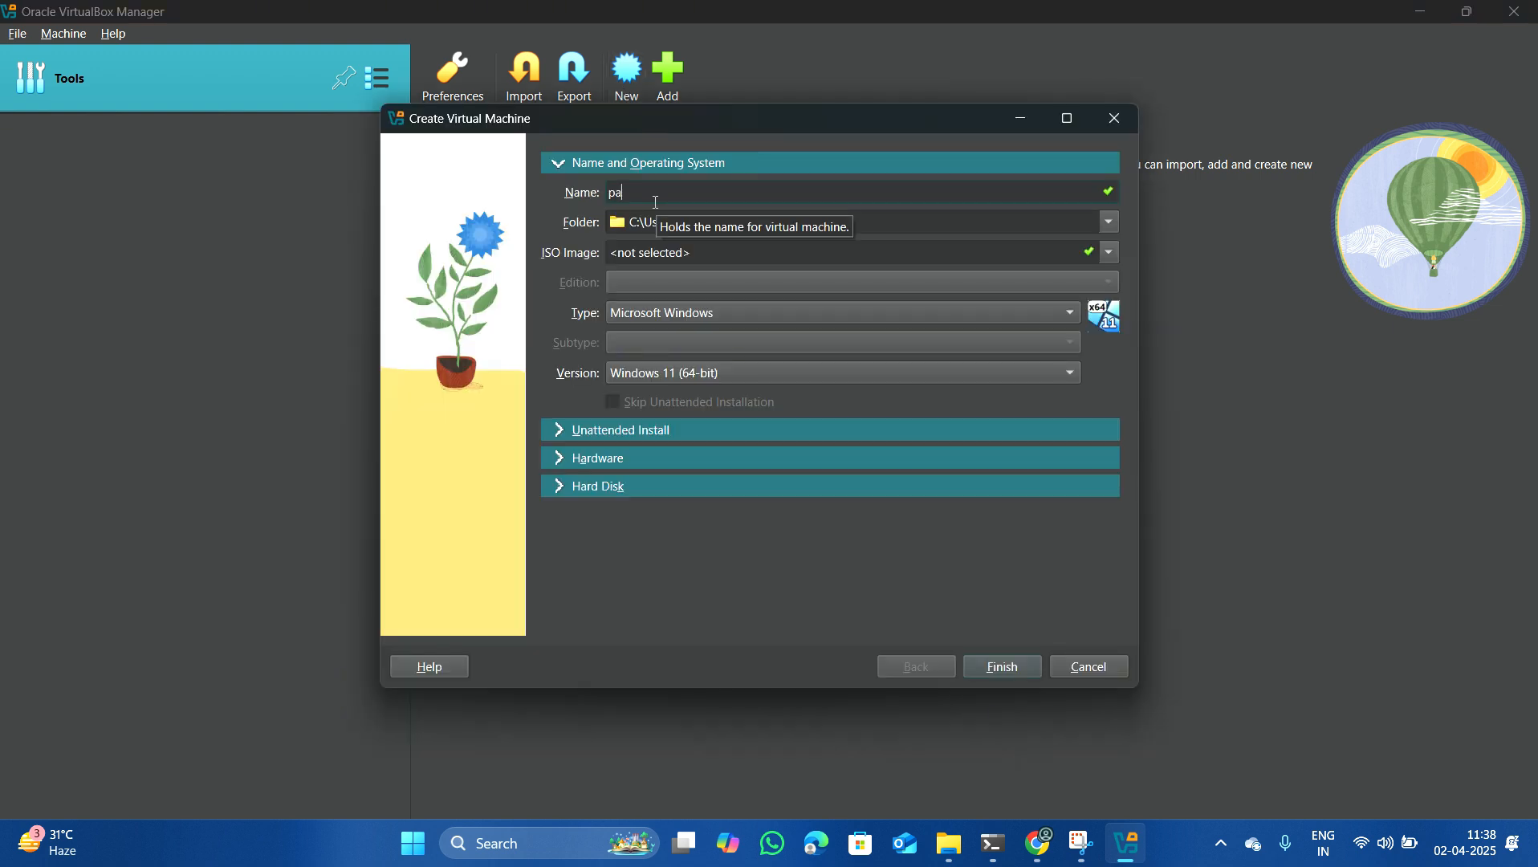
text(rrot)
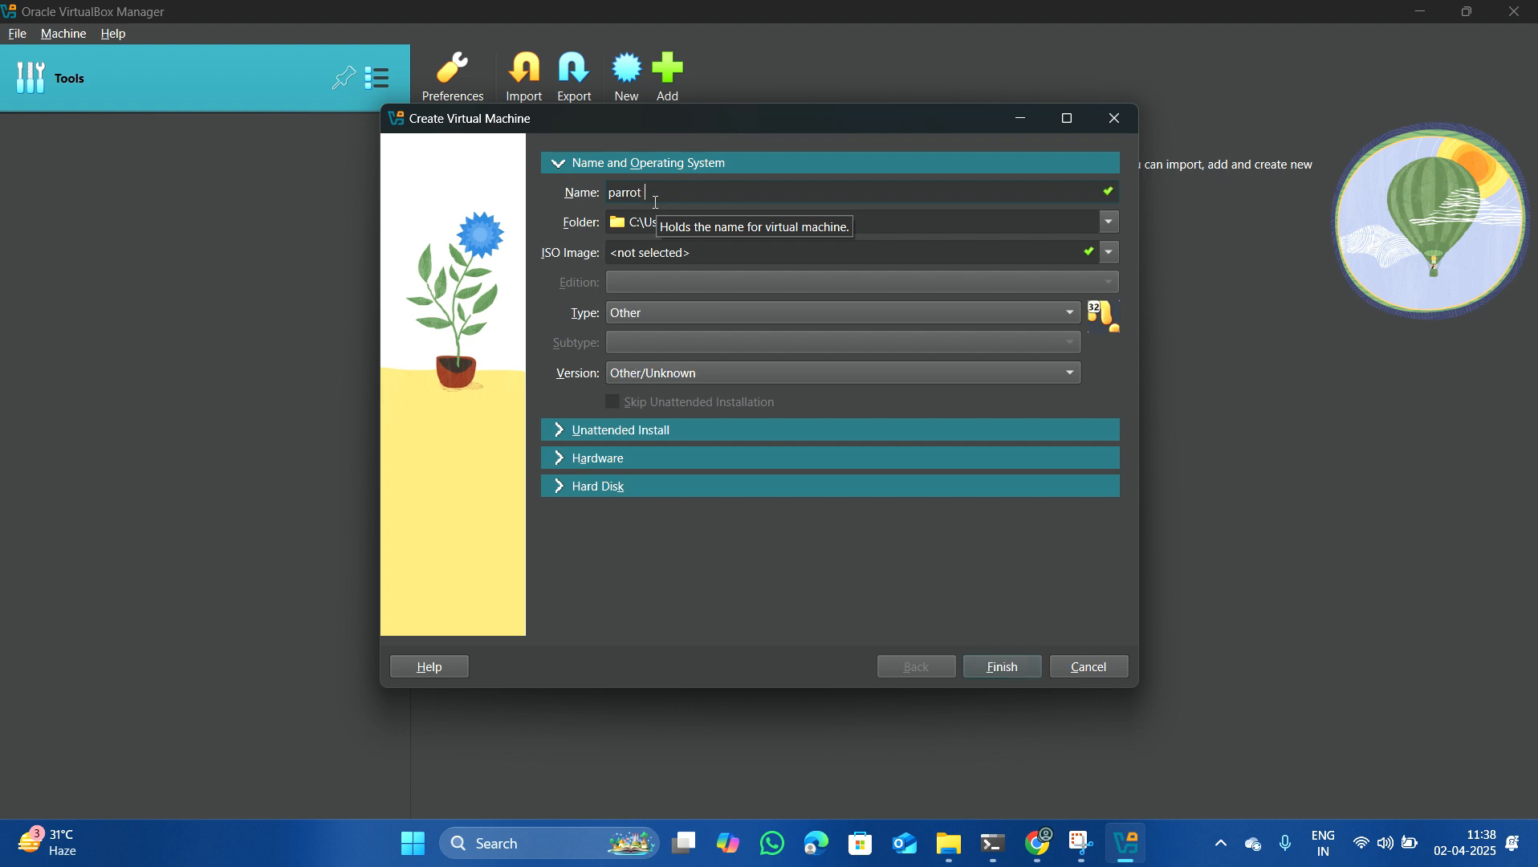
text(os)
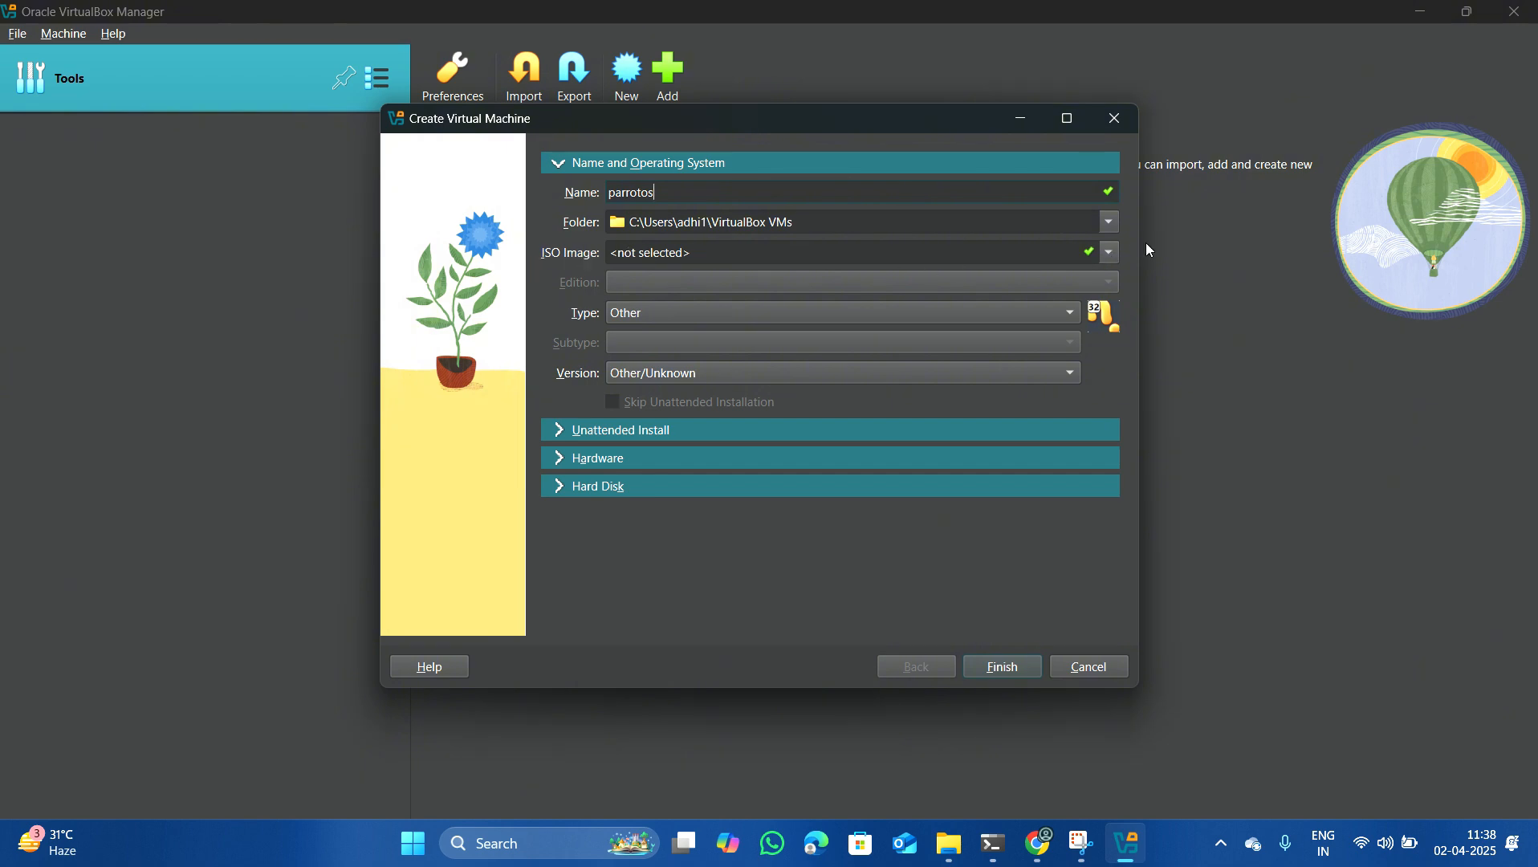
- Select the Parrot-security-6.3.2_amd64 image from the Downloads folder as the virtual machine's ISO
click(1110, 256)
click(1110, 255)
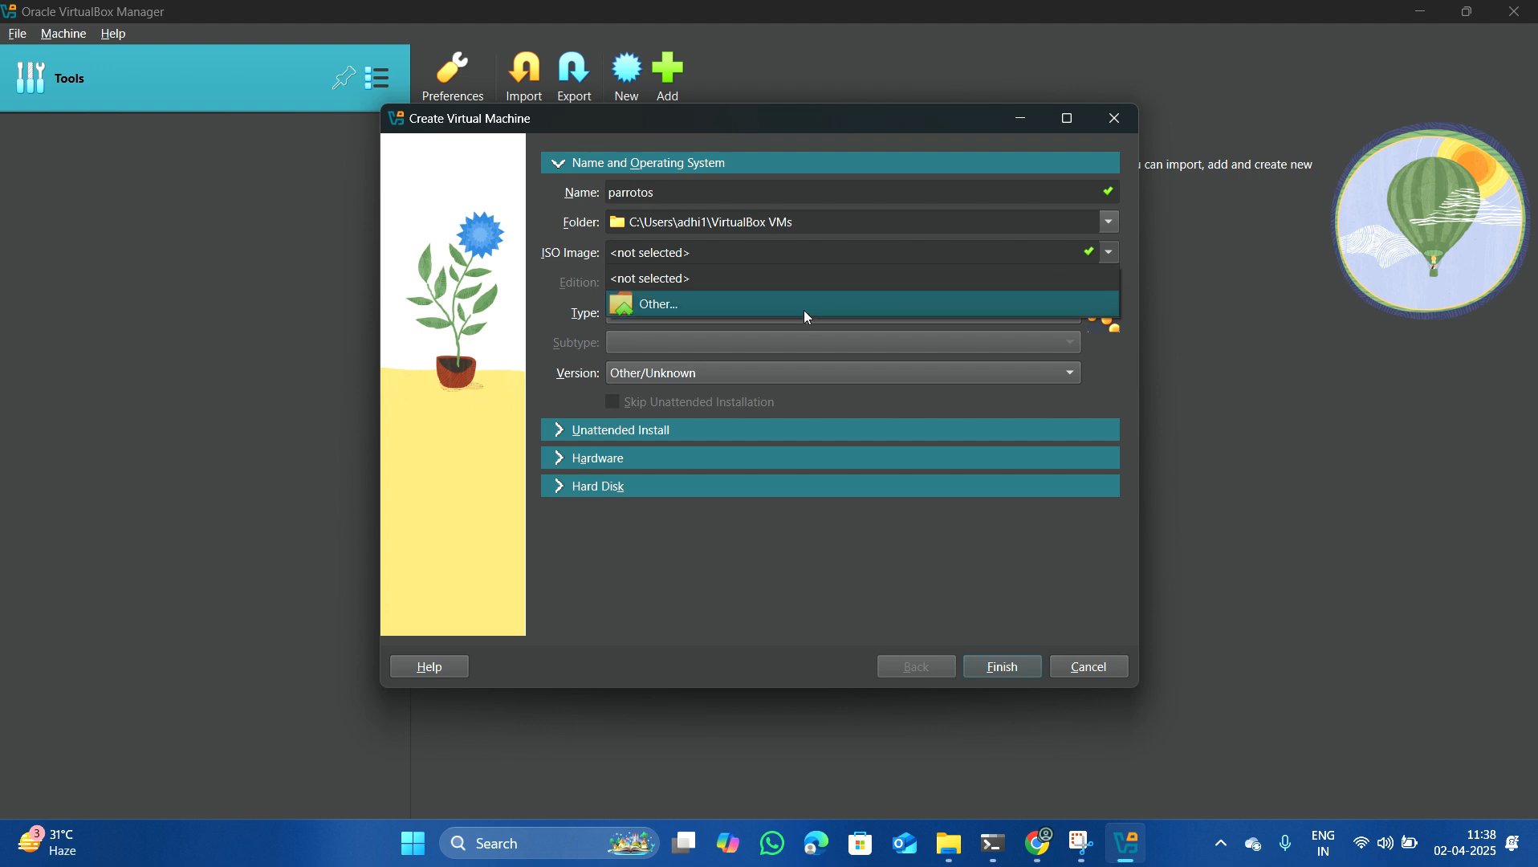
click(759, 302)
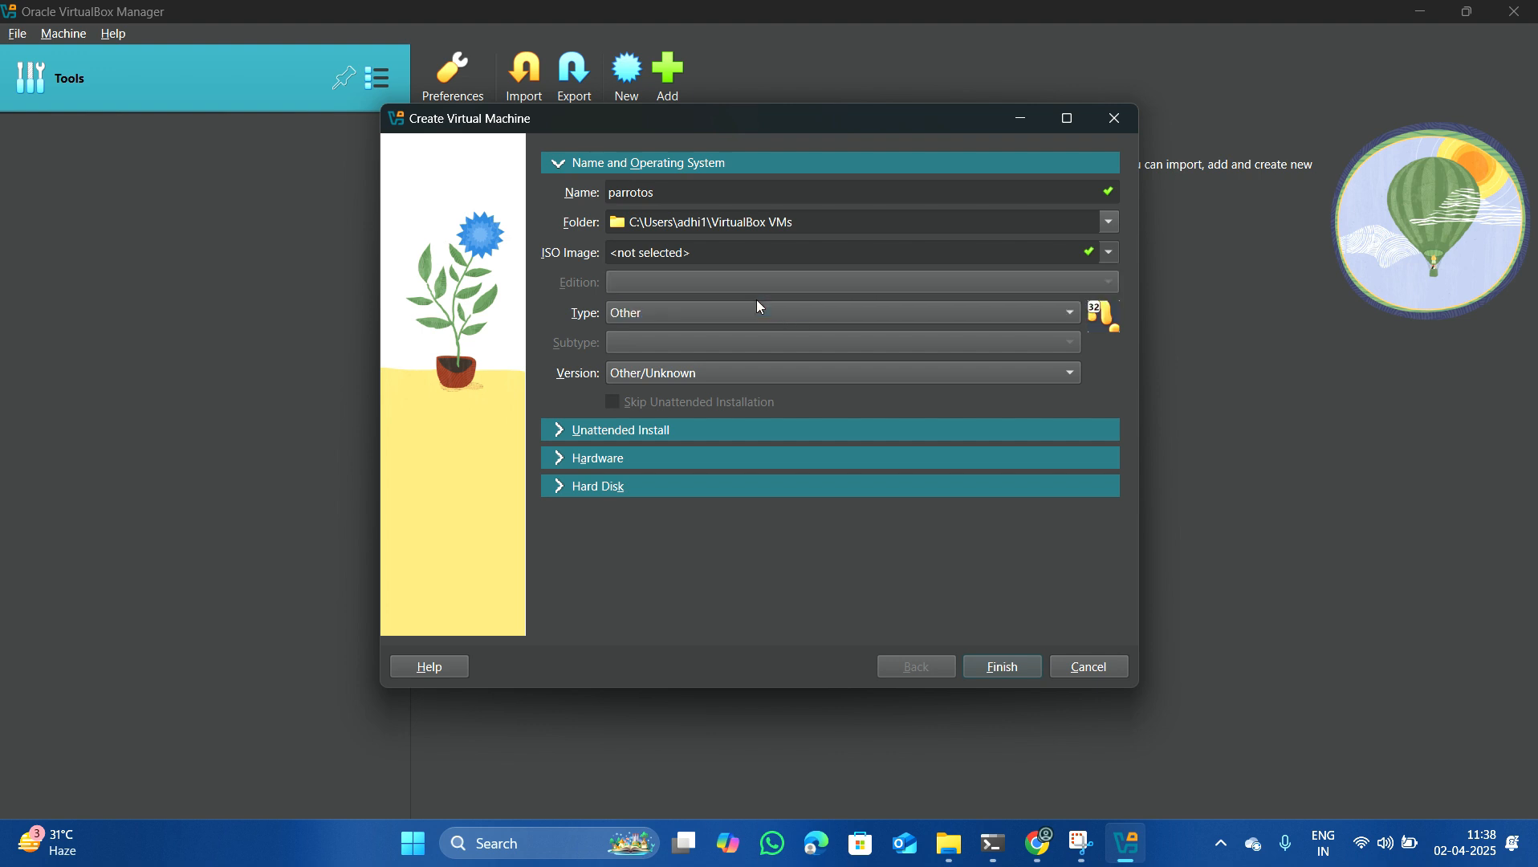
scroll(450, 481, down, 1)
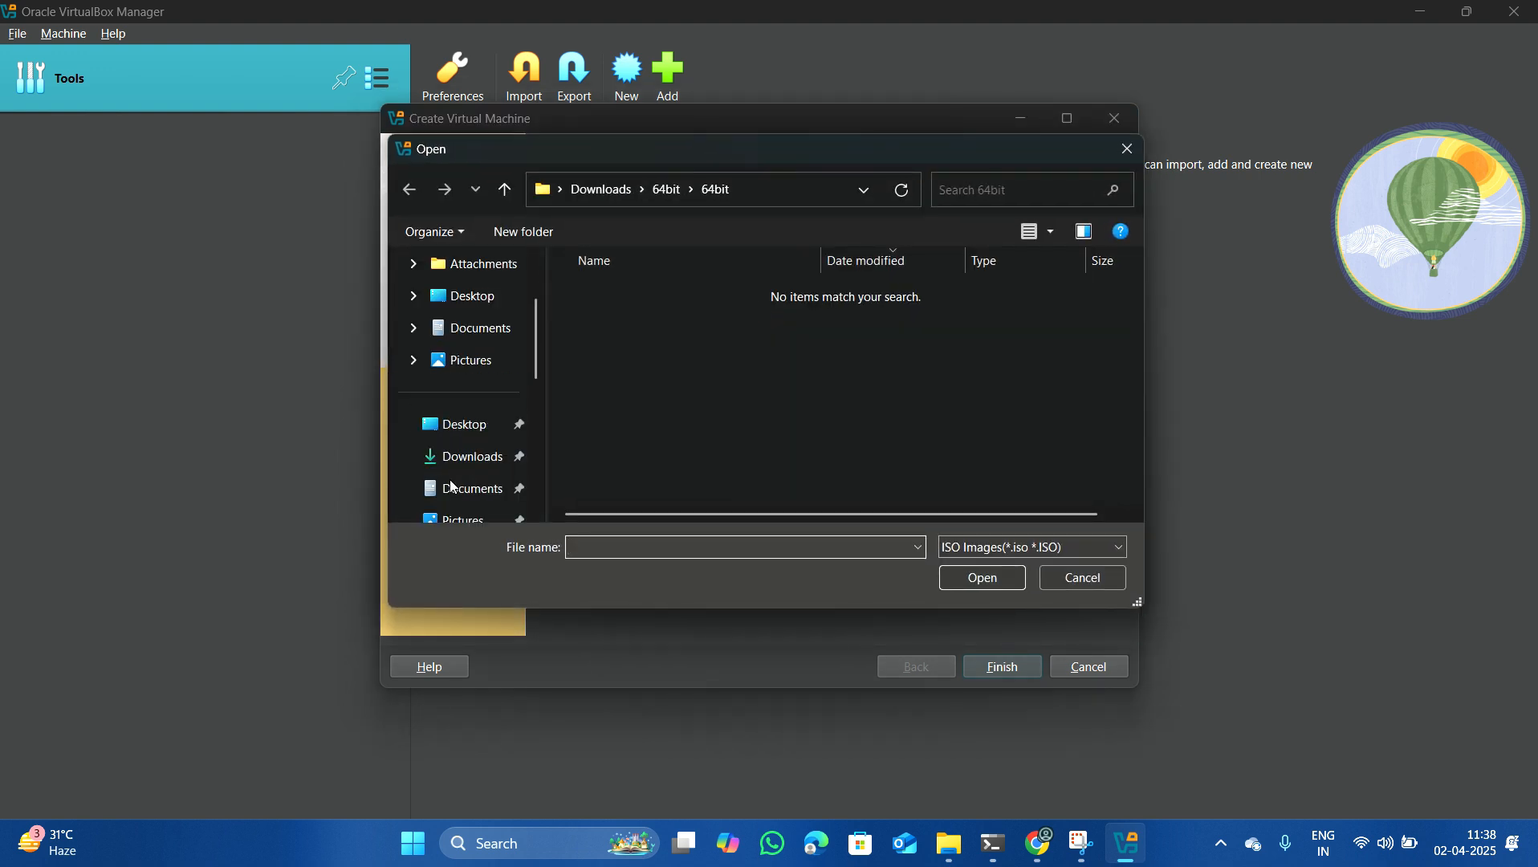
click(481, 457)
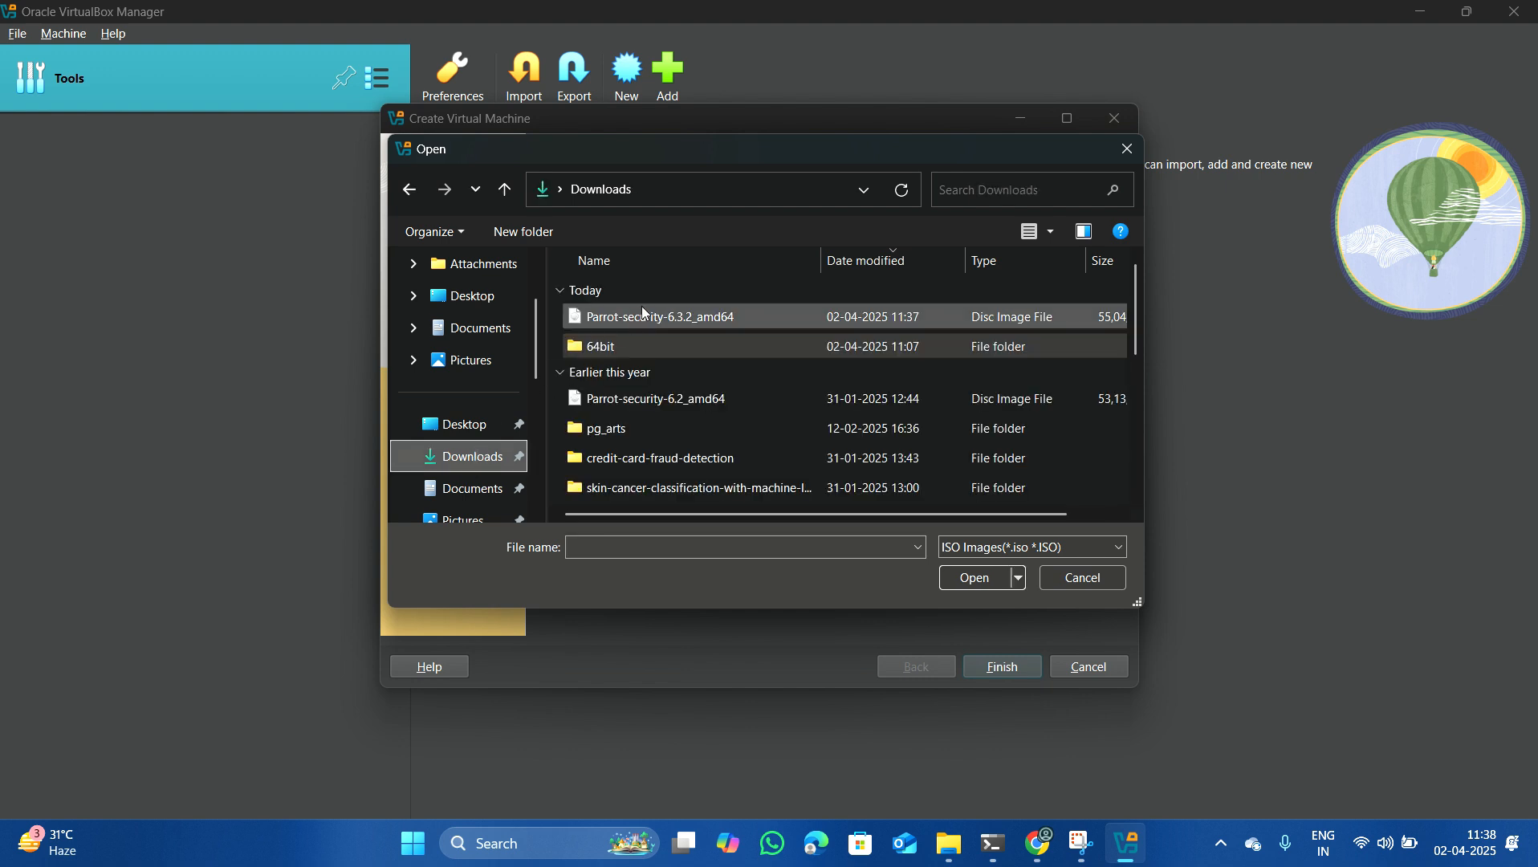
click(653, 317)
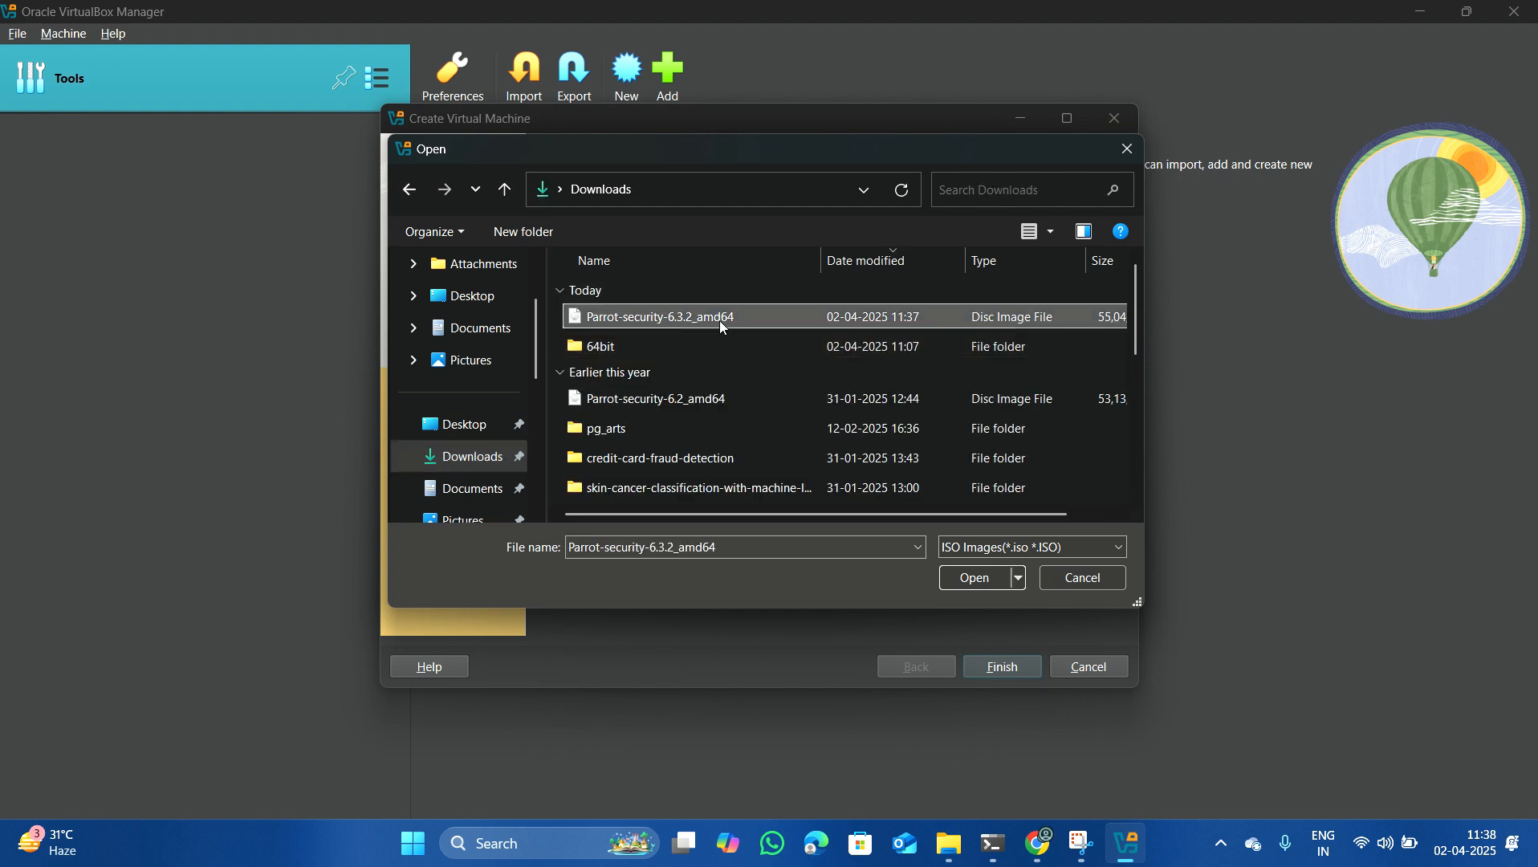
click(961, 580)
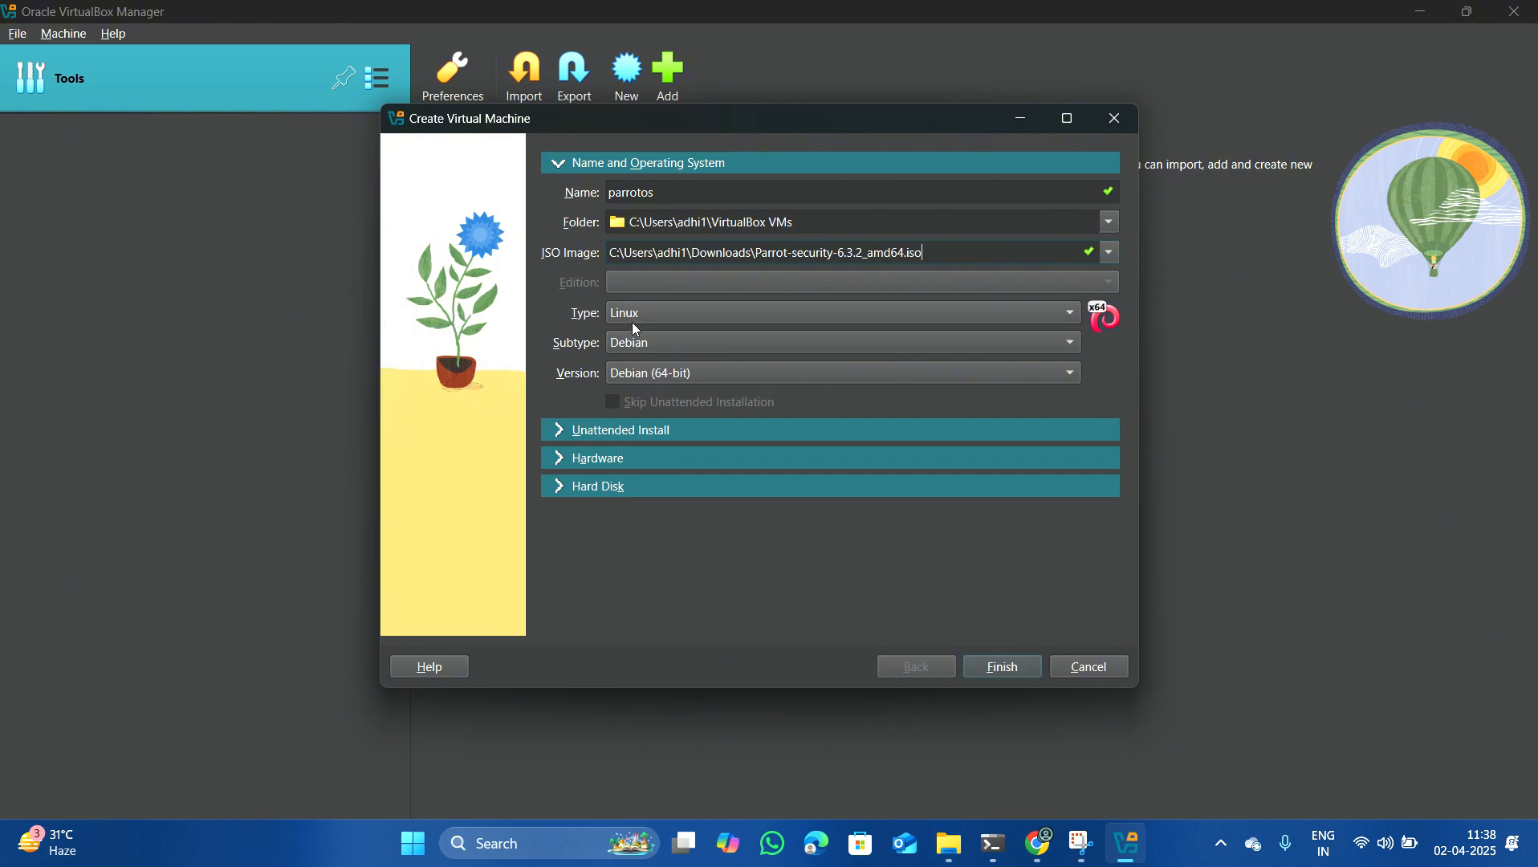
- Give the virtual machine 2 processors, keep the 2048 MB memory and new 20 GB VDI hard disk, and finish creating it
click(552, 433)
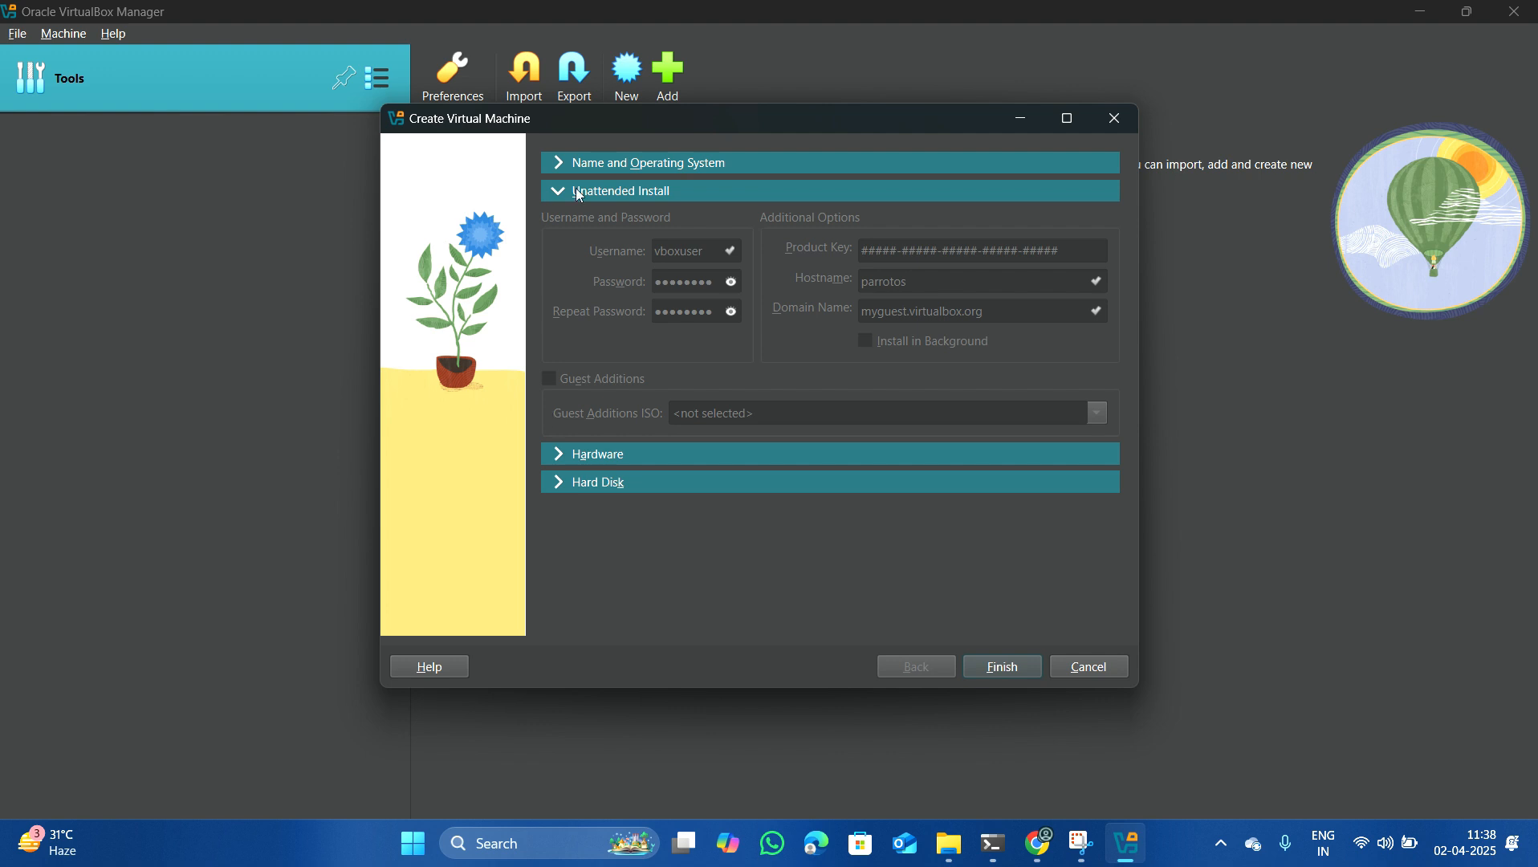
click(559, 457)
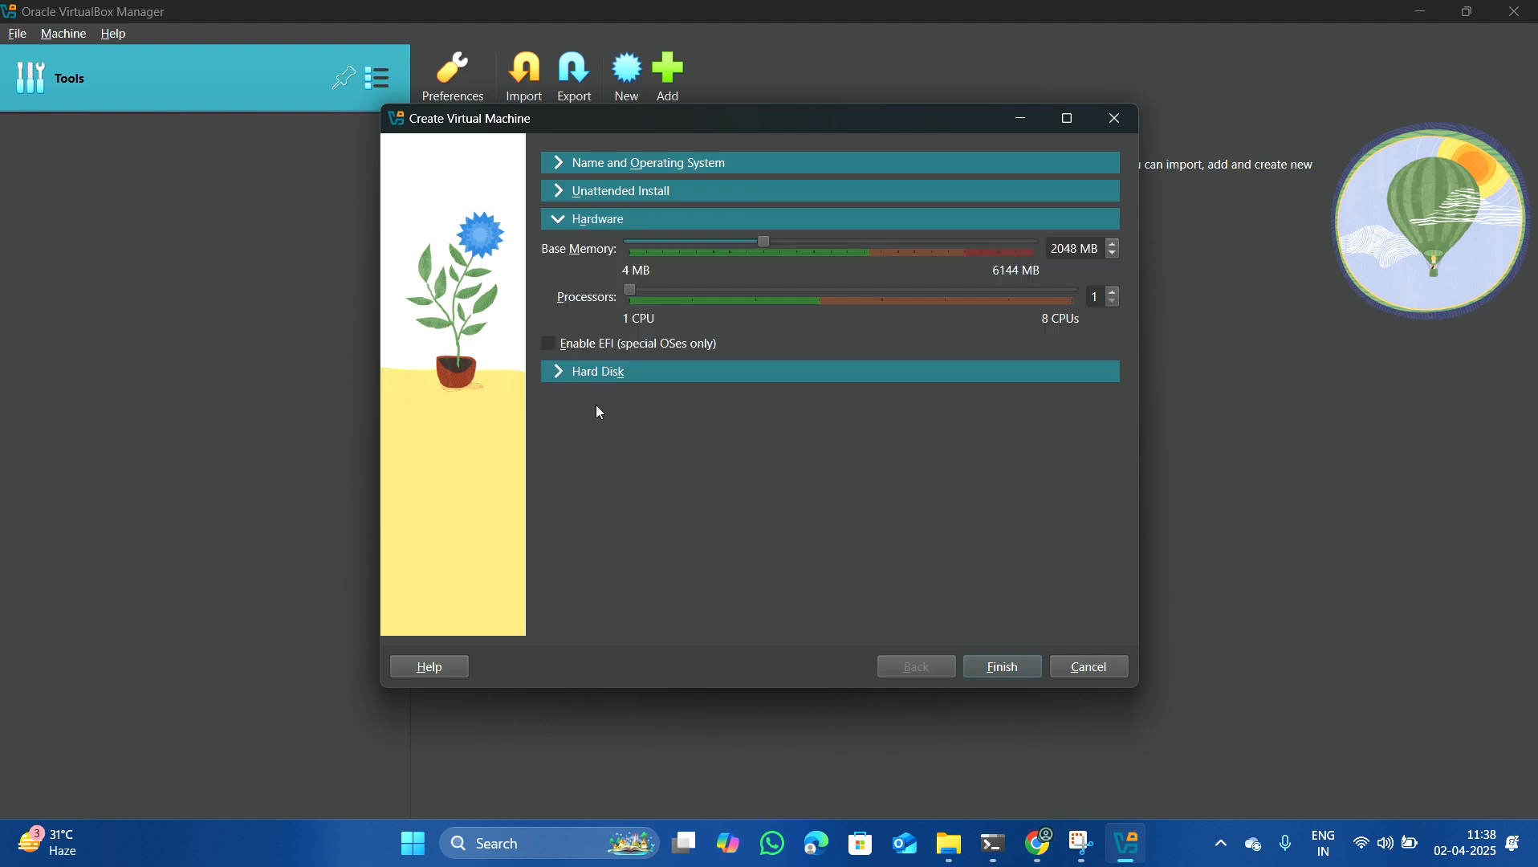
click(689, 287)
click(569, 376)
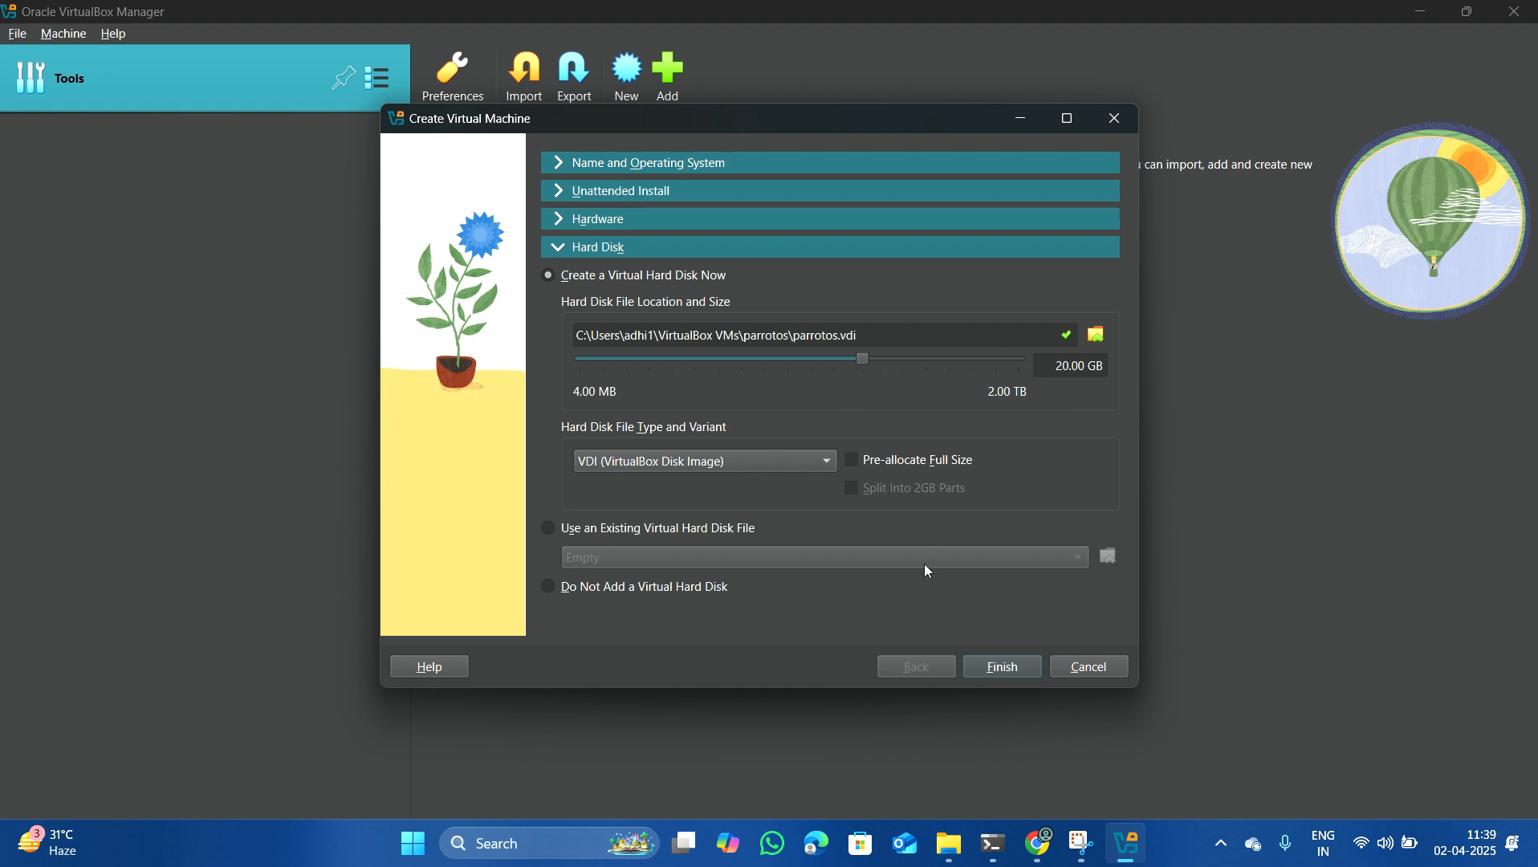
click(999, 670)
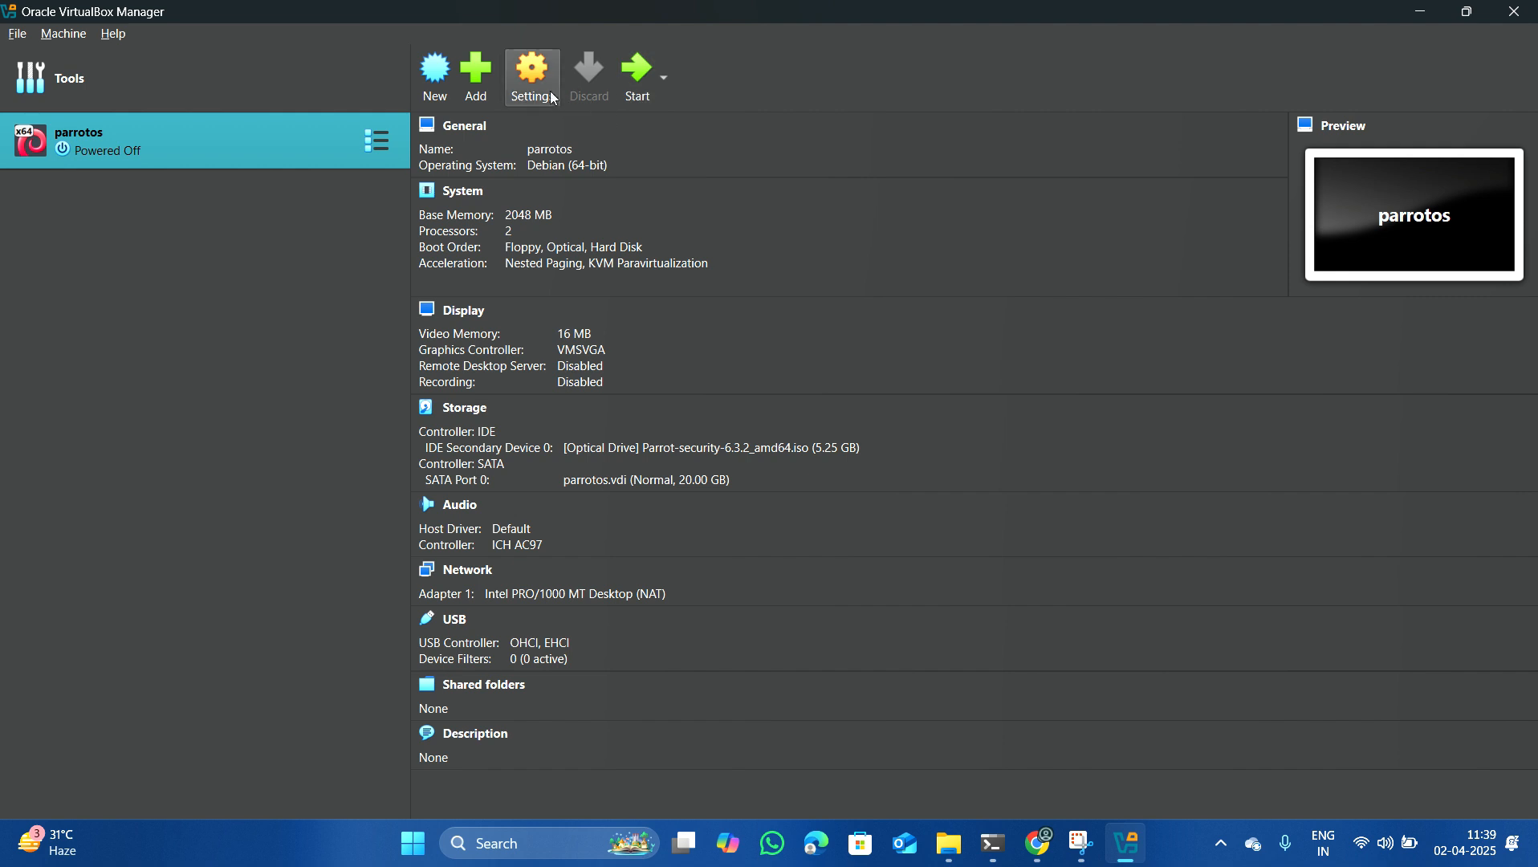
- Start the parrotos virtual machine, switch it to full-screen mode and dismiss all its notifications
click(640, 90)
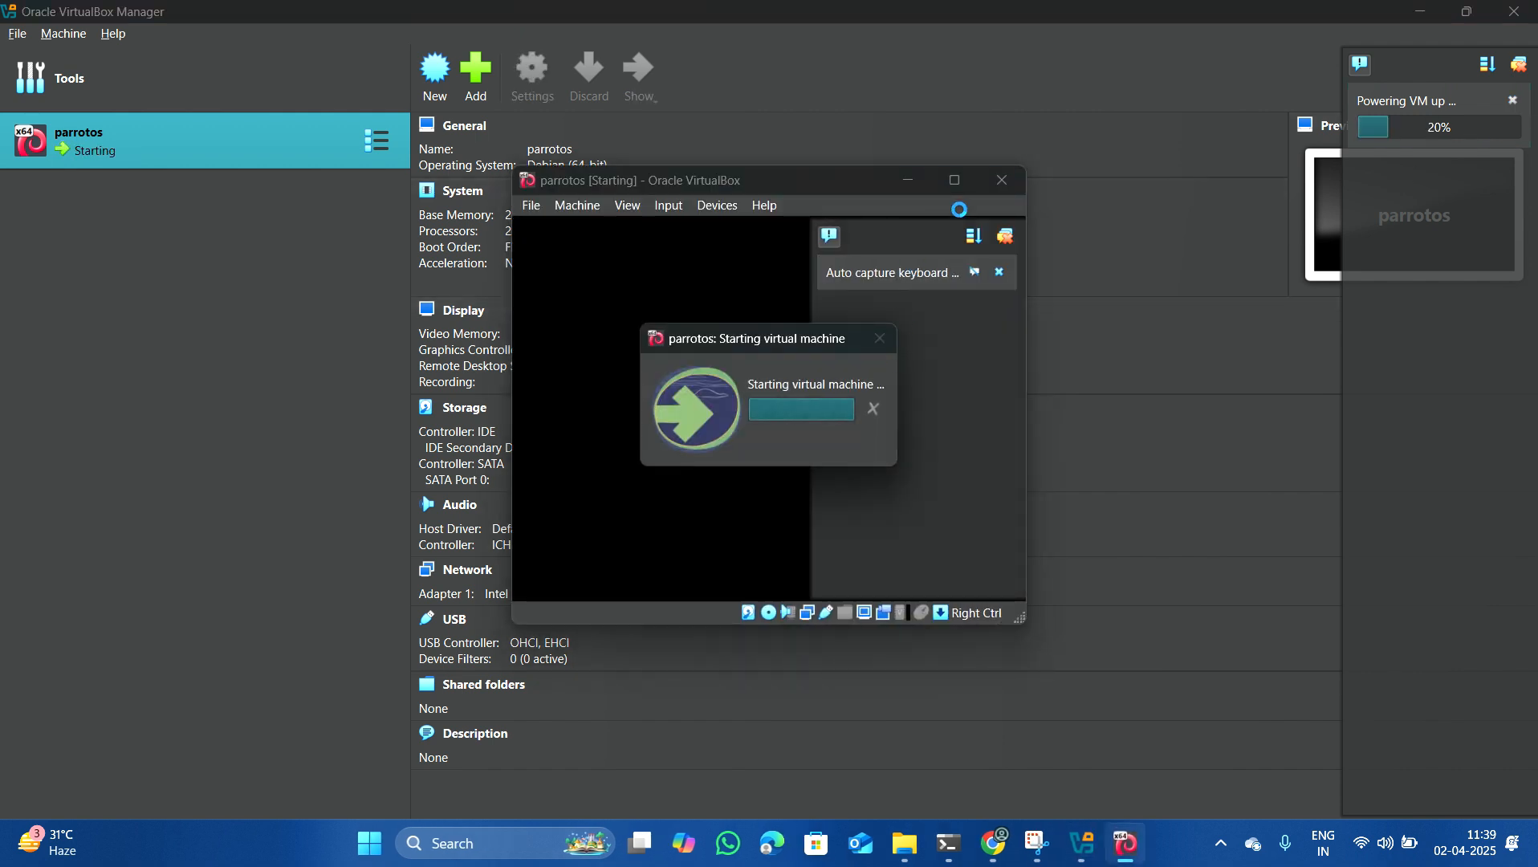
click(957, 182)
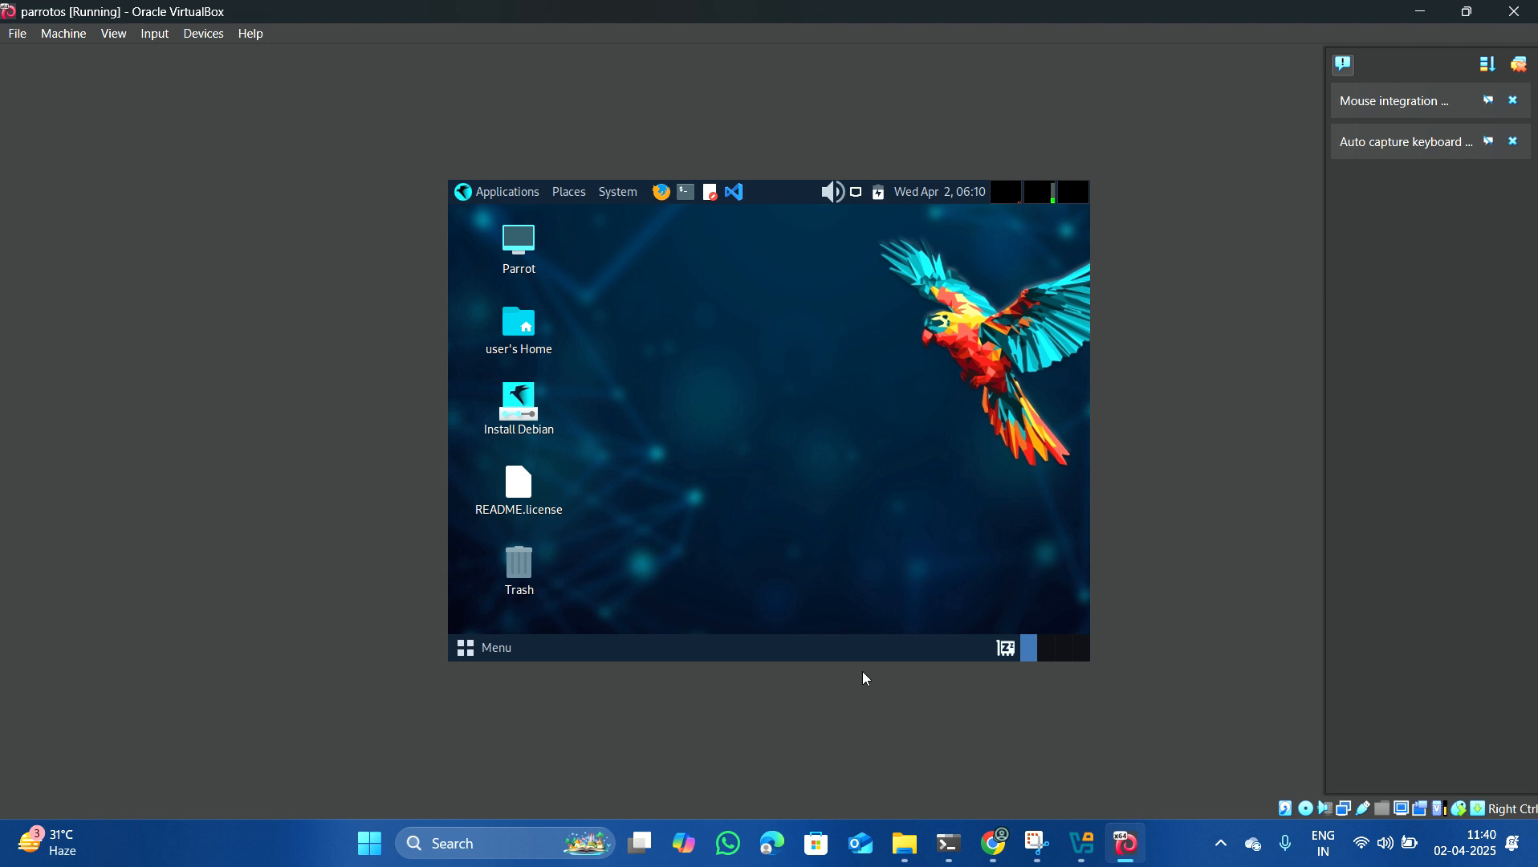
click(113, 39)
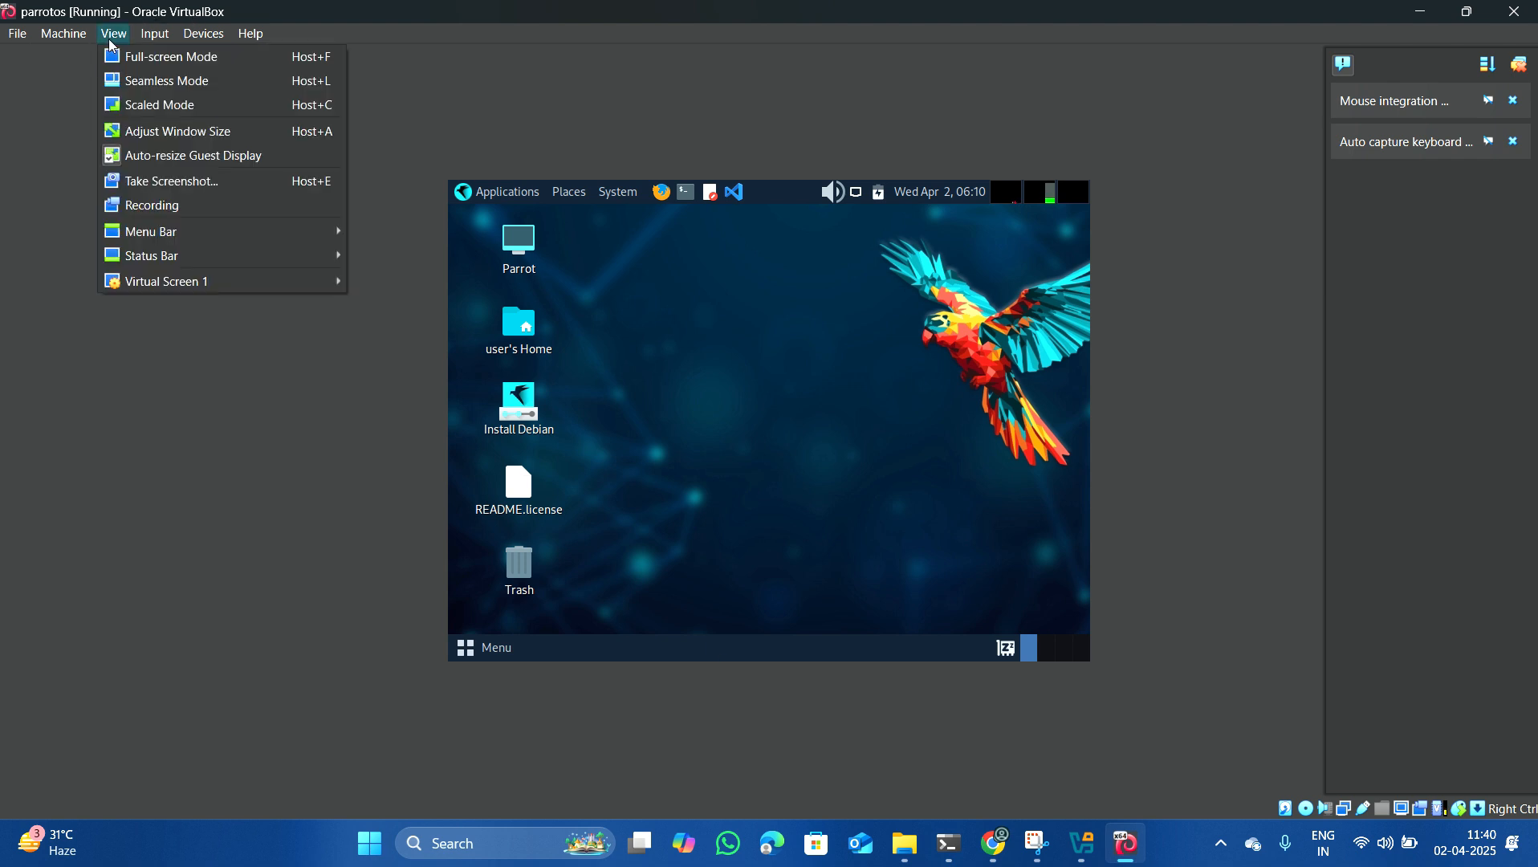
click(134, 62)
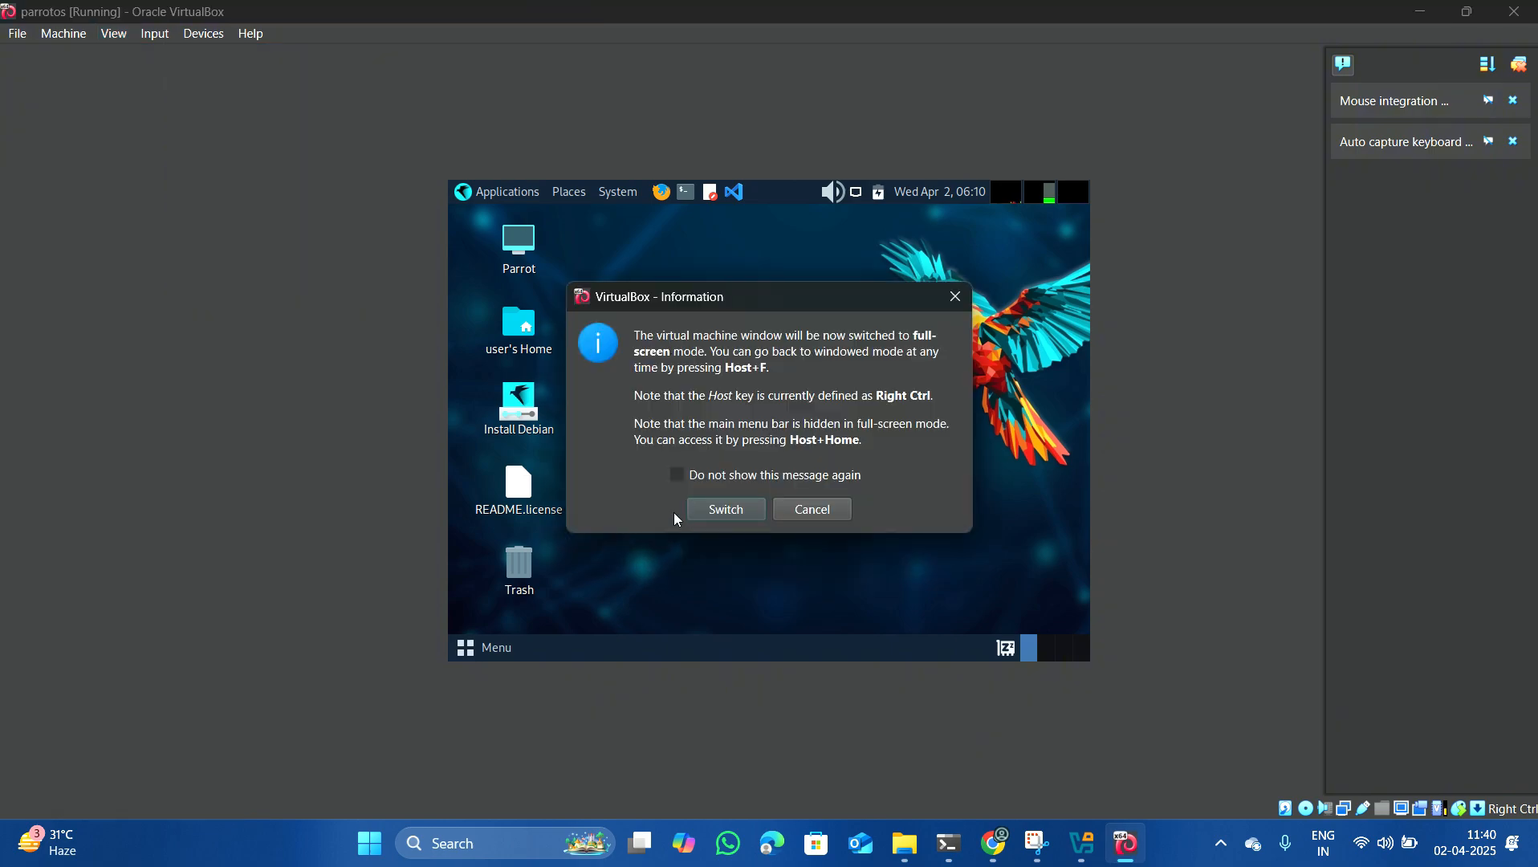
click(728, 509)
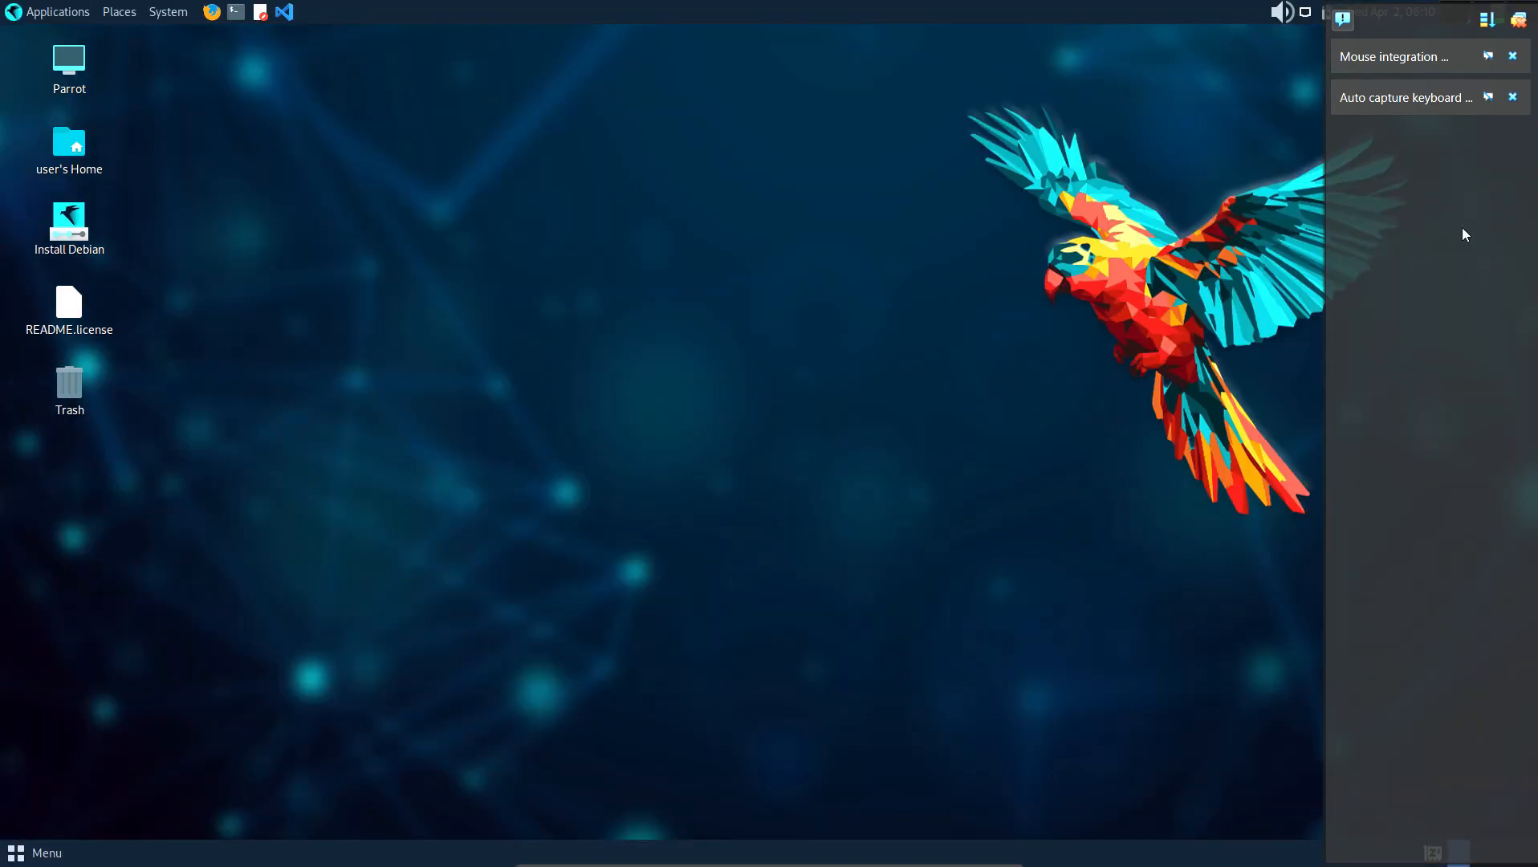
click(1520, 19)
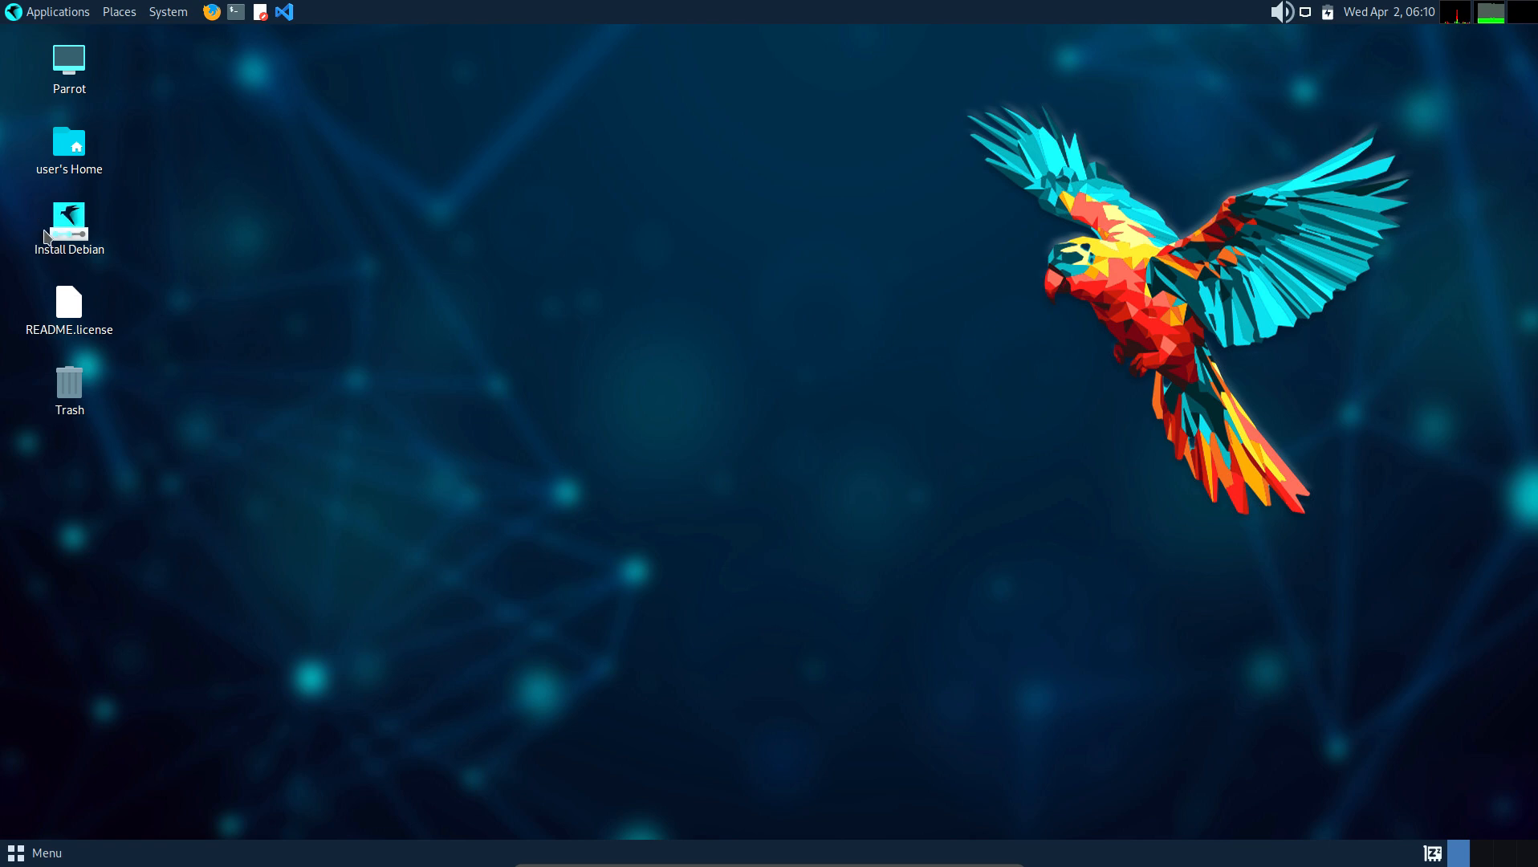
- Launch the Install Debian installer from the live desktop and proceed past its welcome page with American English
click(63, 236)
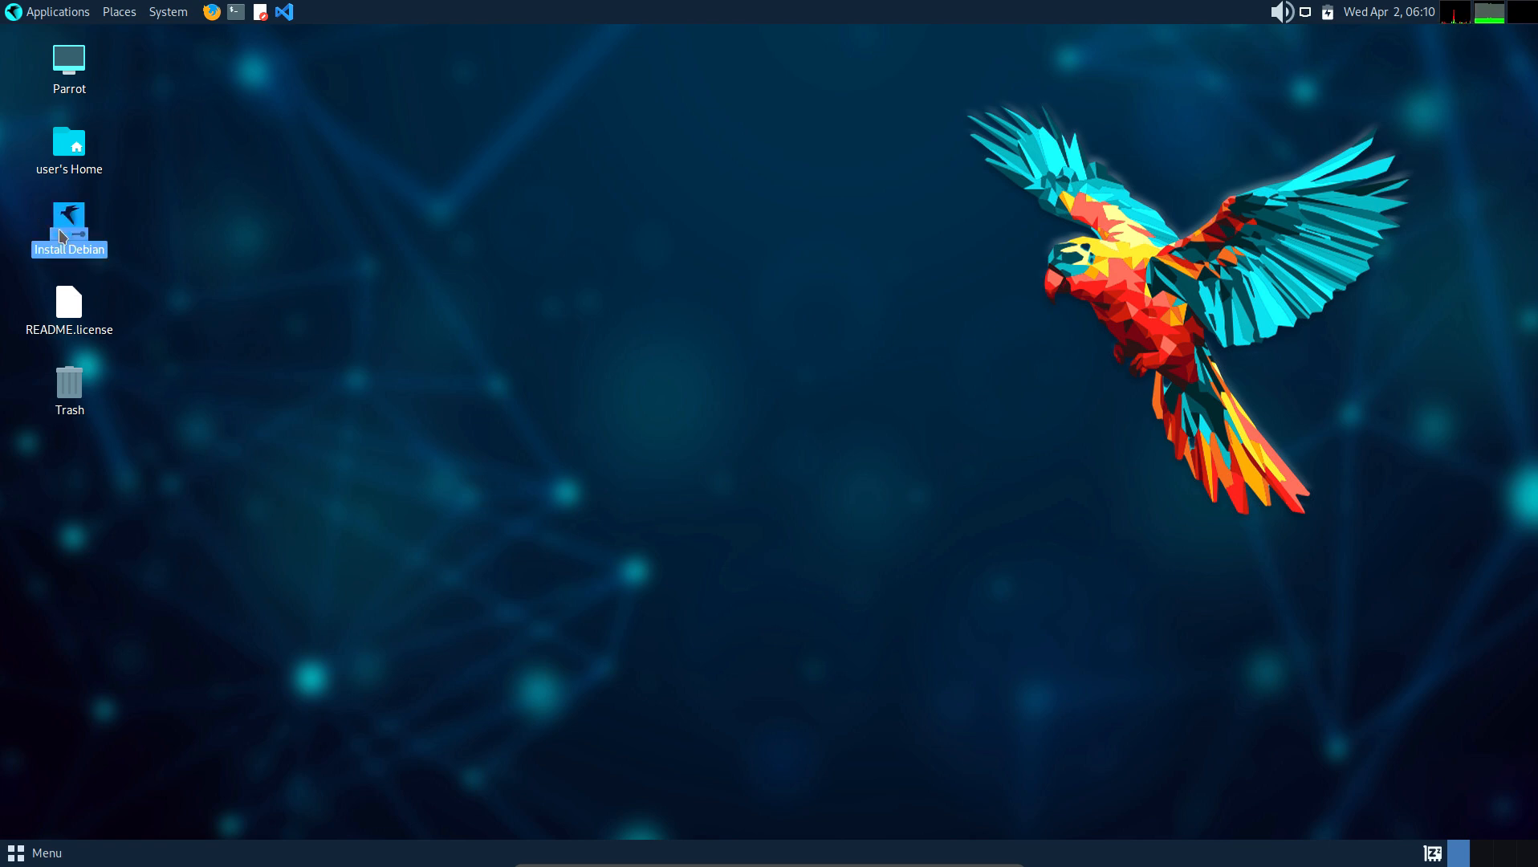
right_click(61, 235)
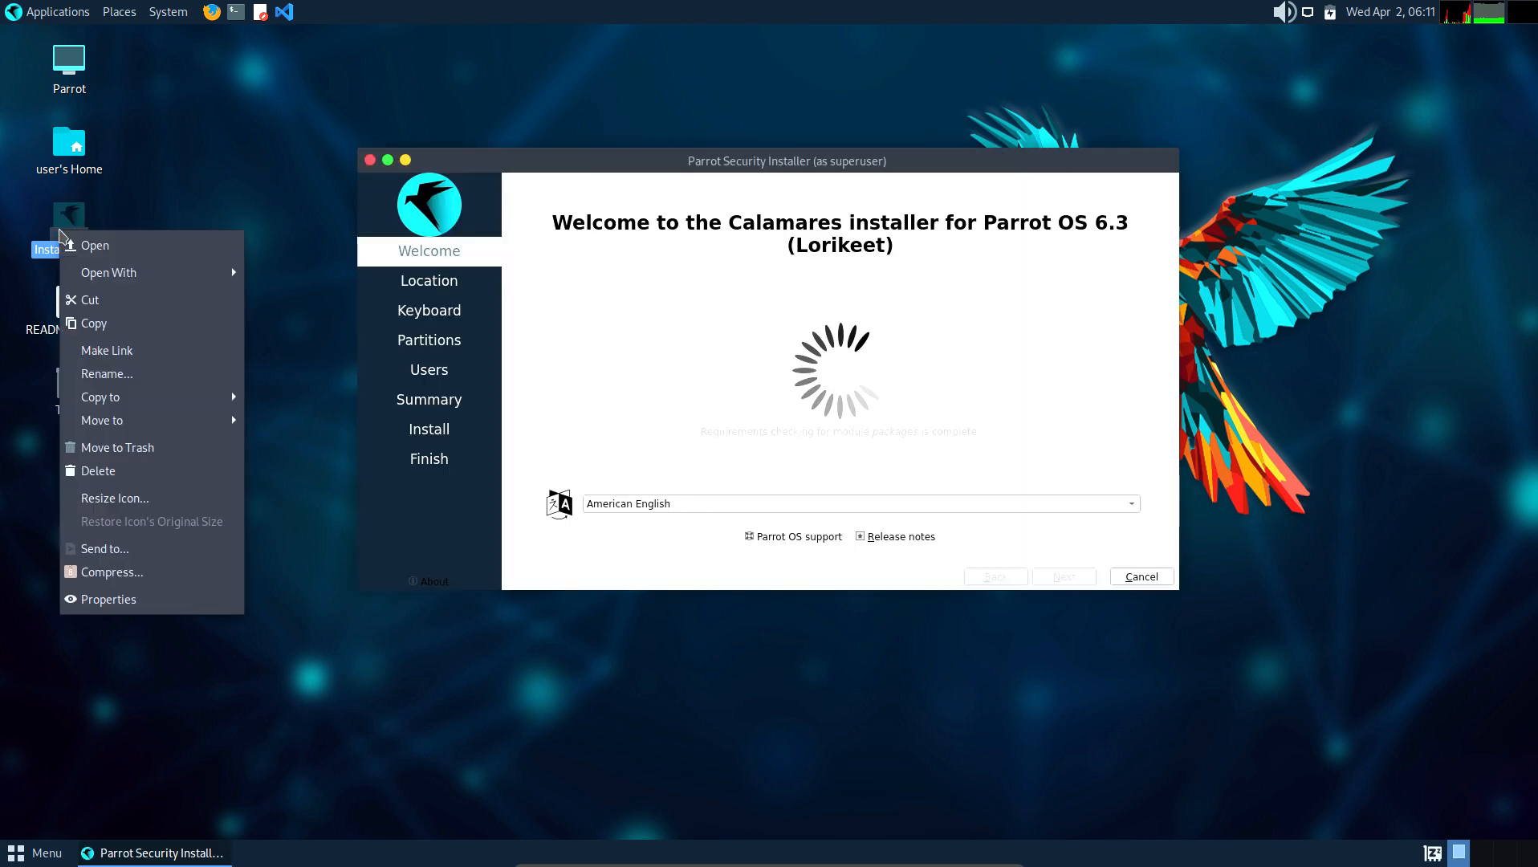
click(177, 201)
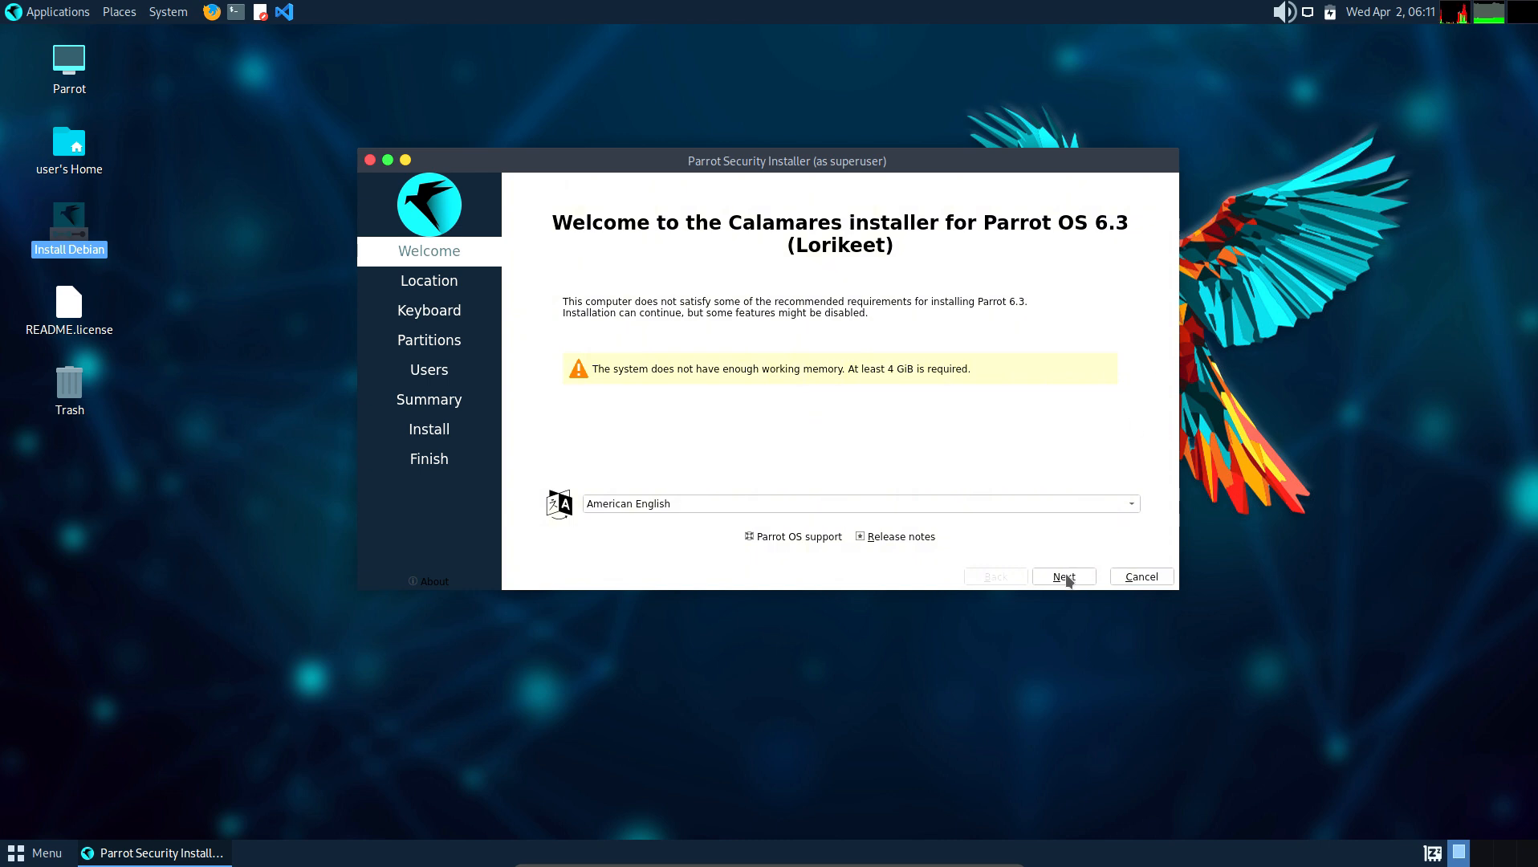
click(1066, 576)
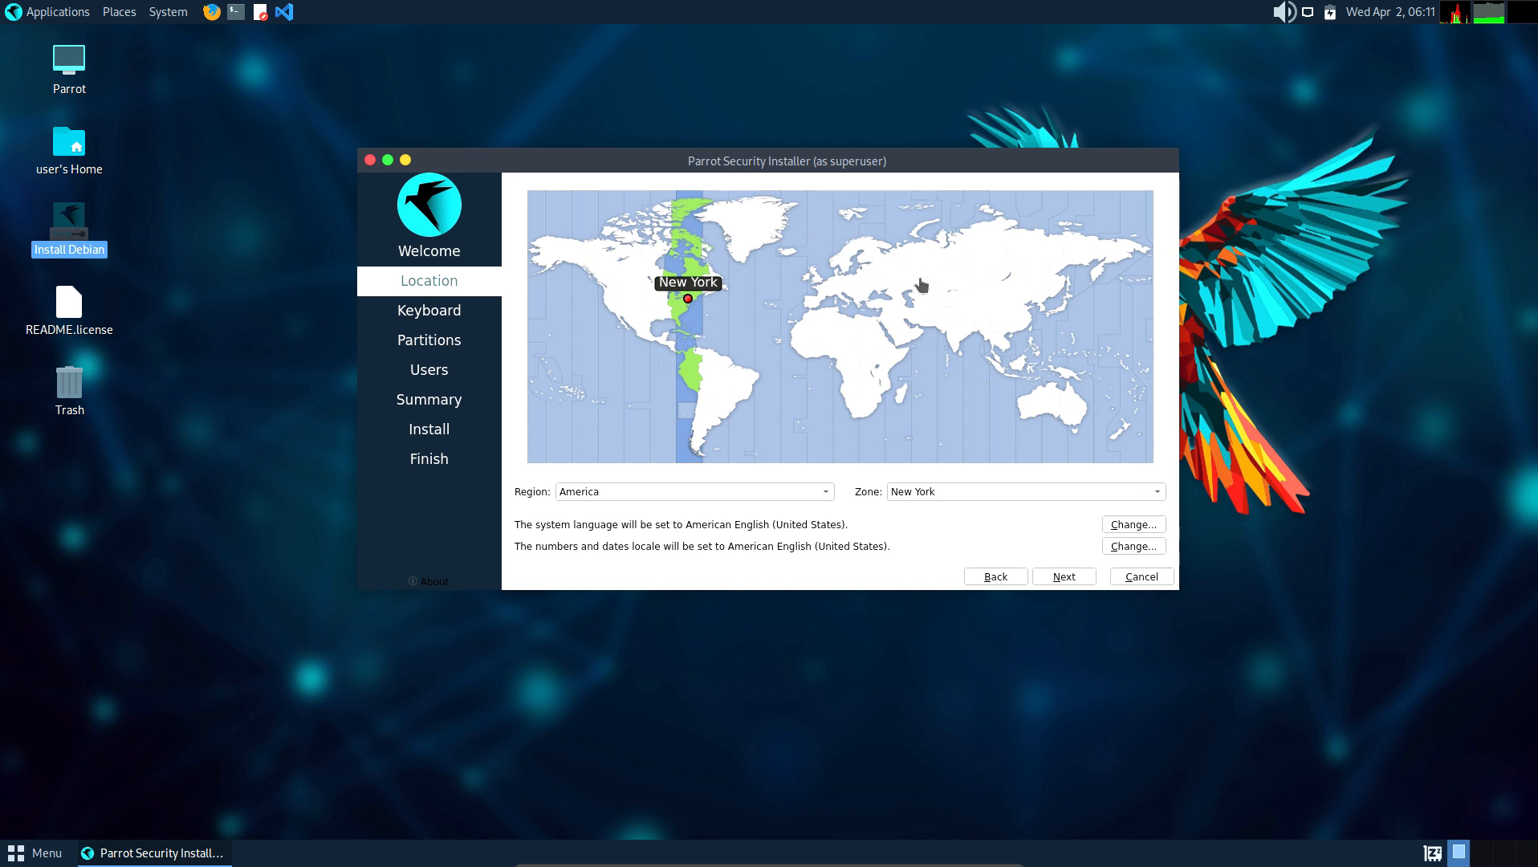
- Set the installation's location to region Asia, zone Kolkata, and continue to the keyboard settings
click(956, 345)
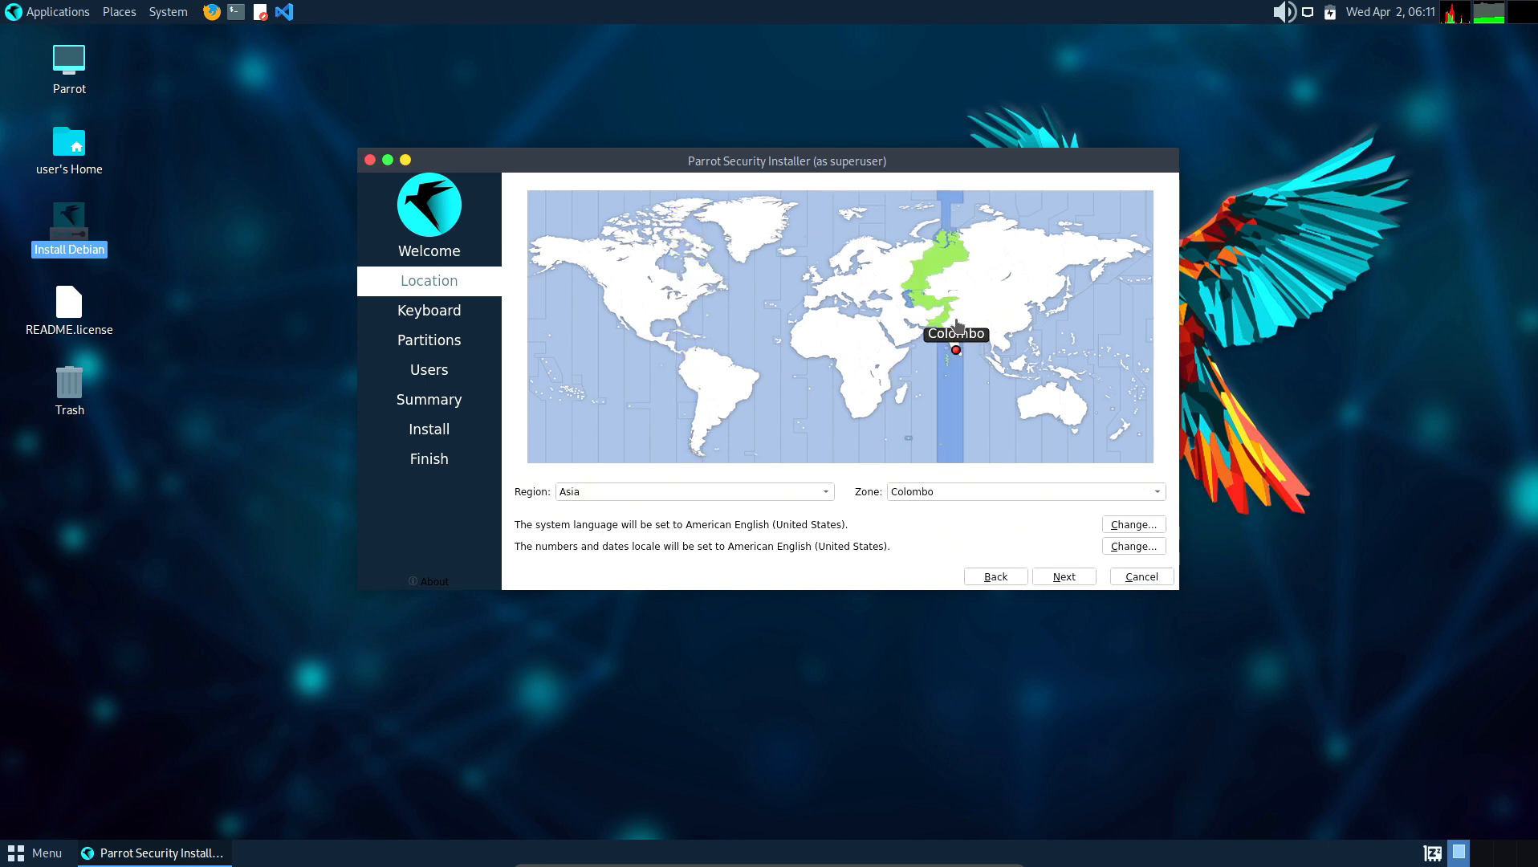
click(957, 325)
click(959, 335)
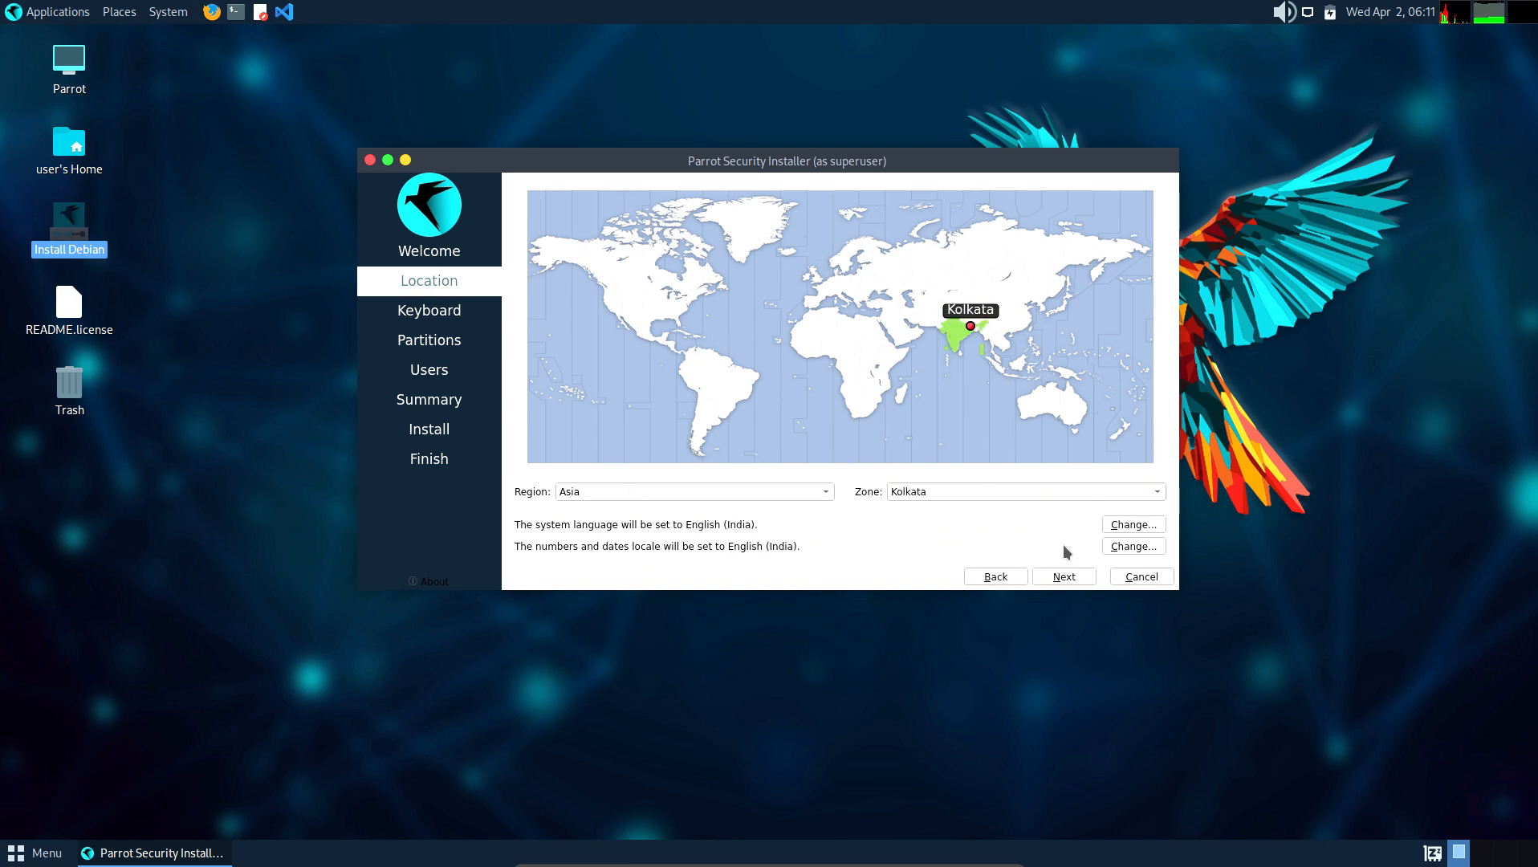
click(1075, 575)
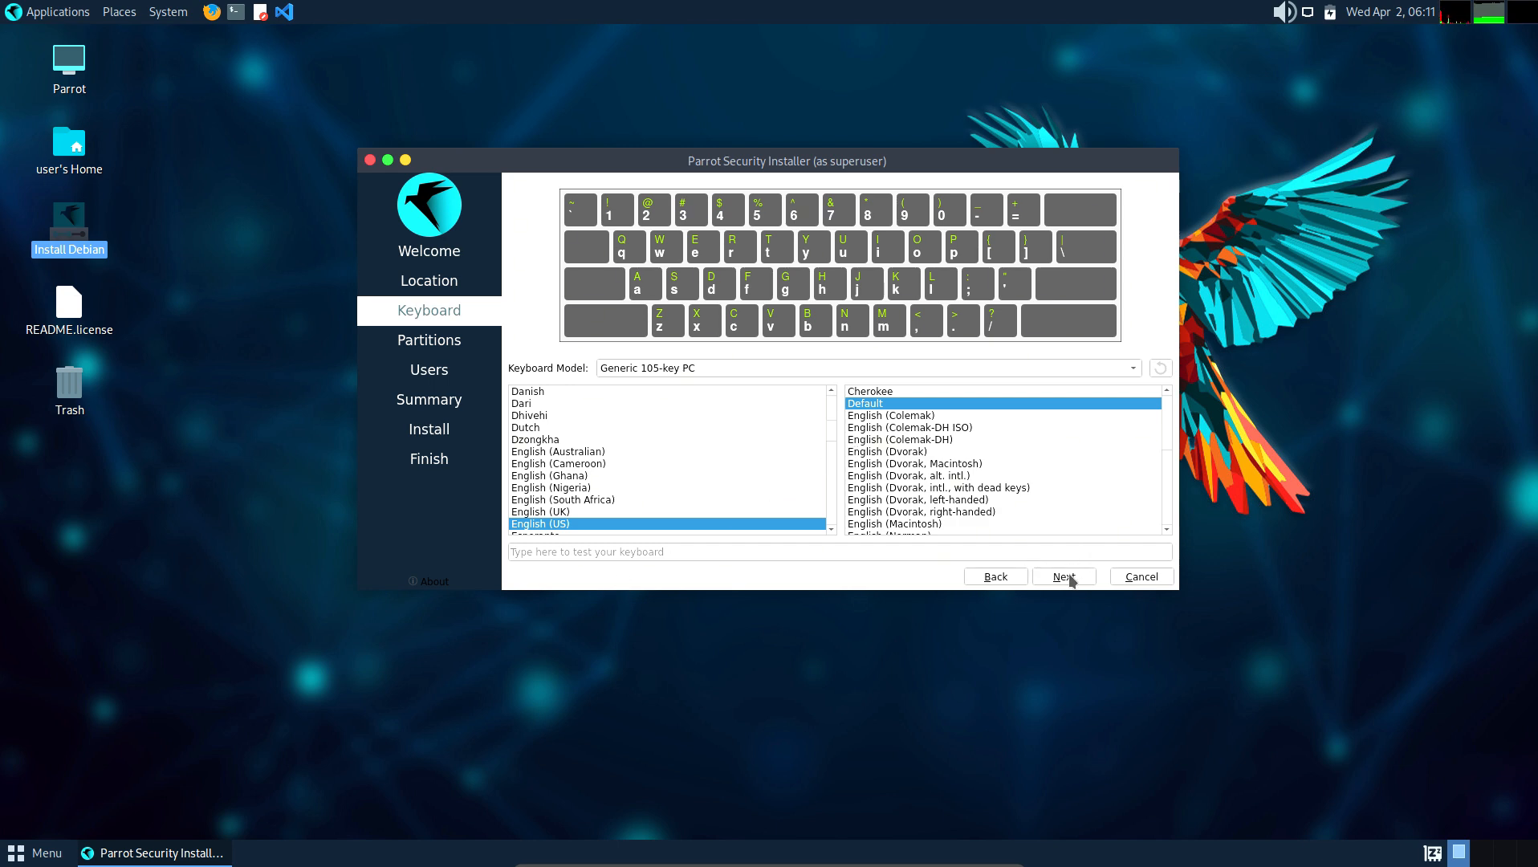
- Accept the default English (US) keyboard layout and choose Erase disk with No Swap for the VBOX HARDDISK
click(1069, 578)
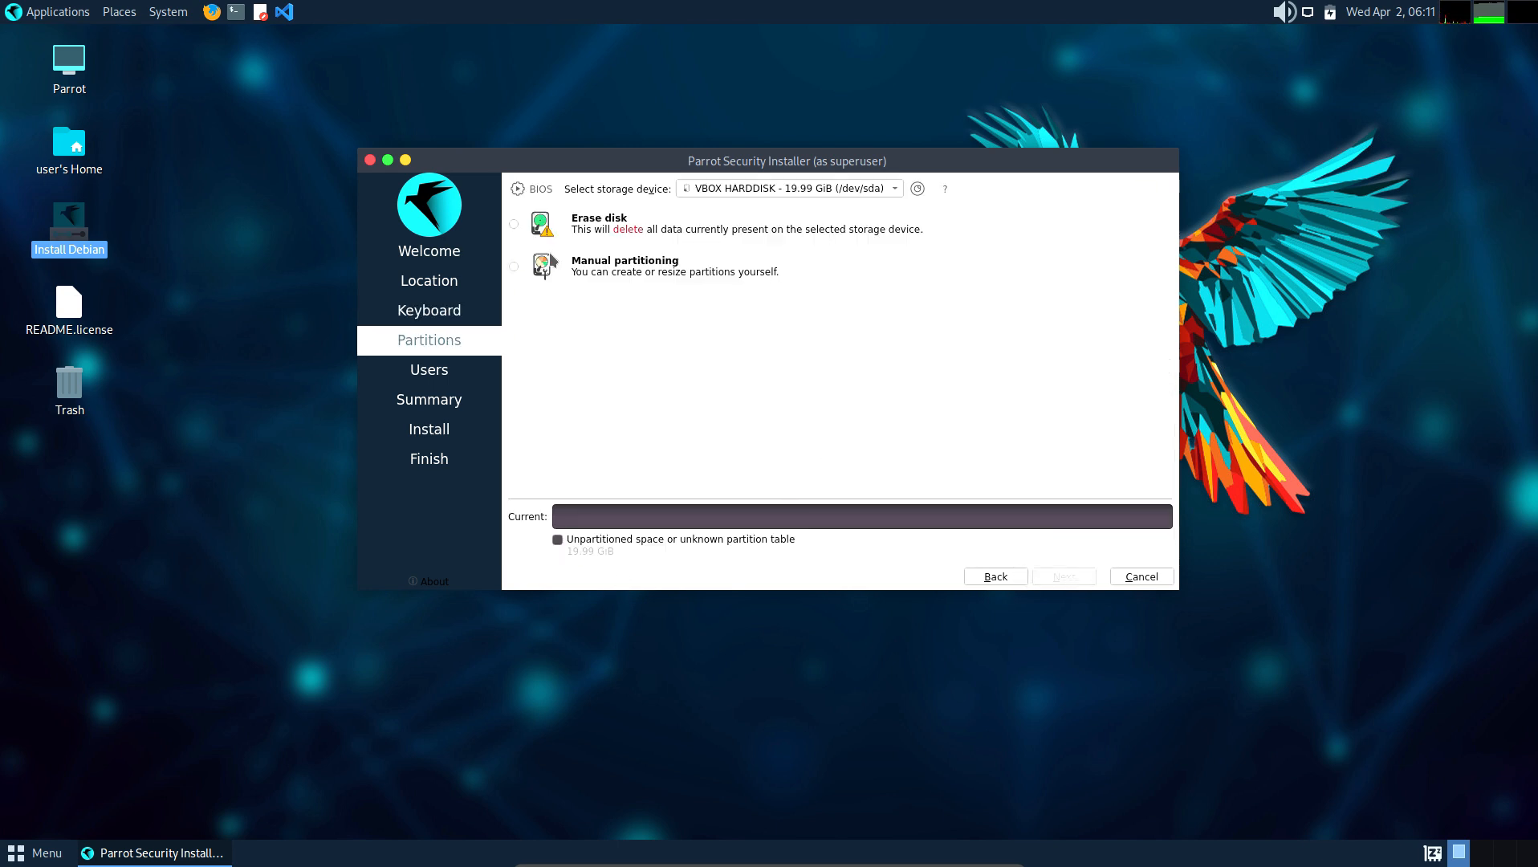
click(514, 224)
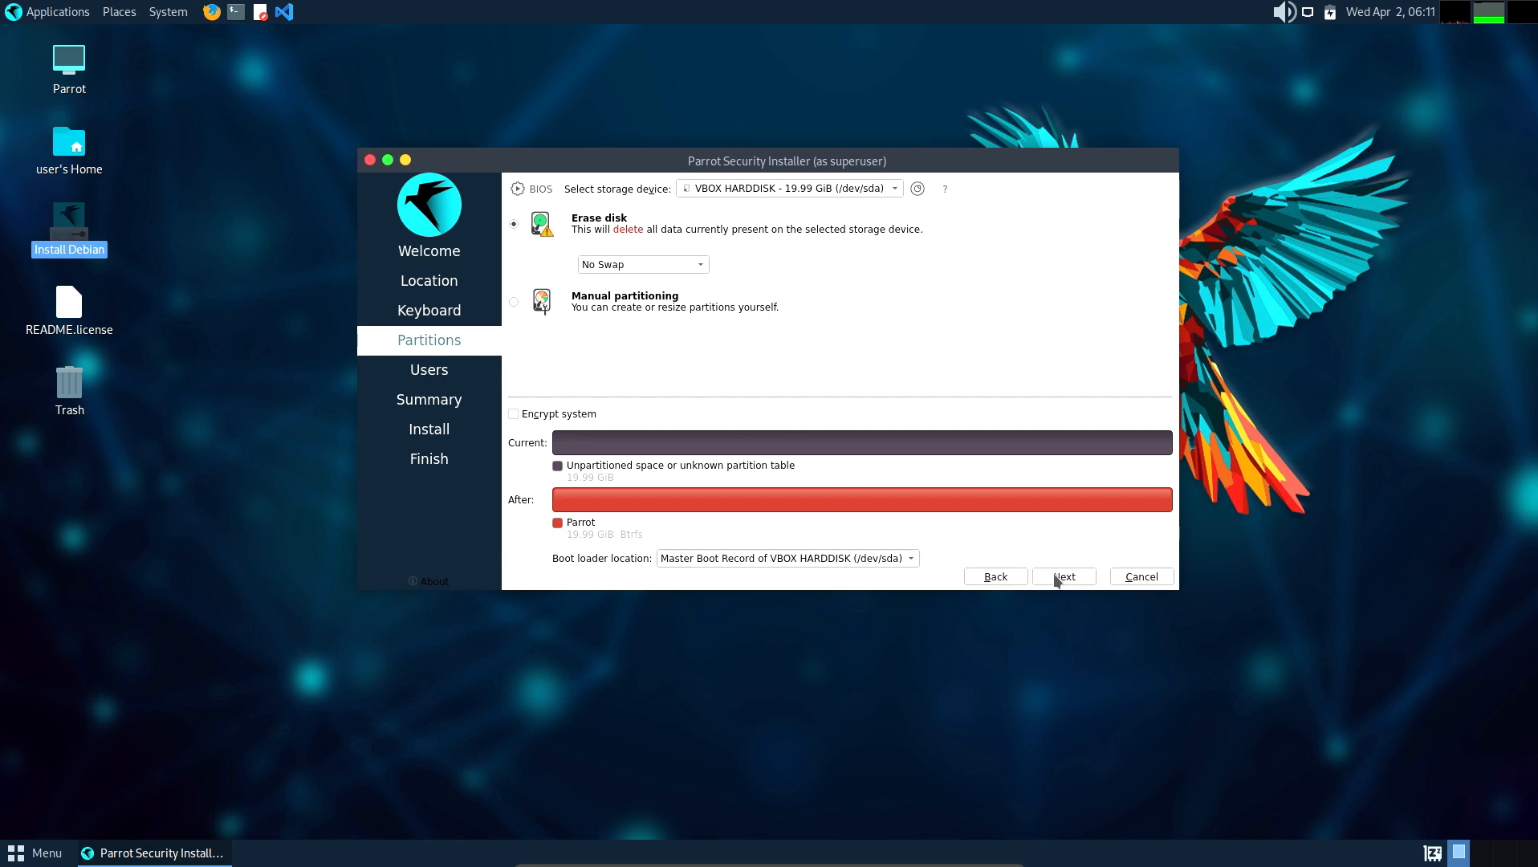
click(1057, 578)
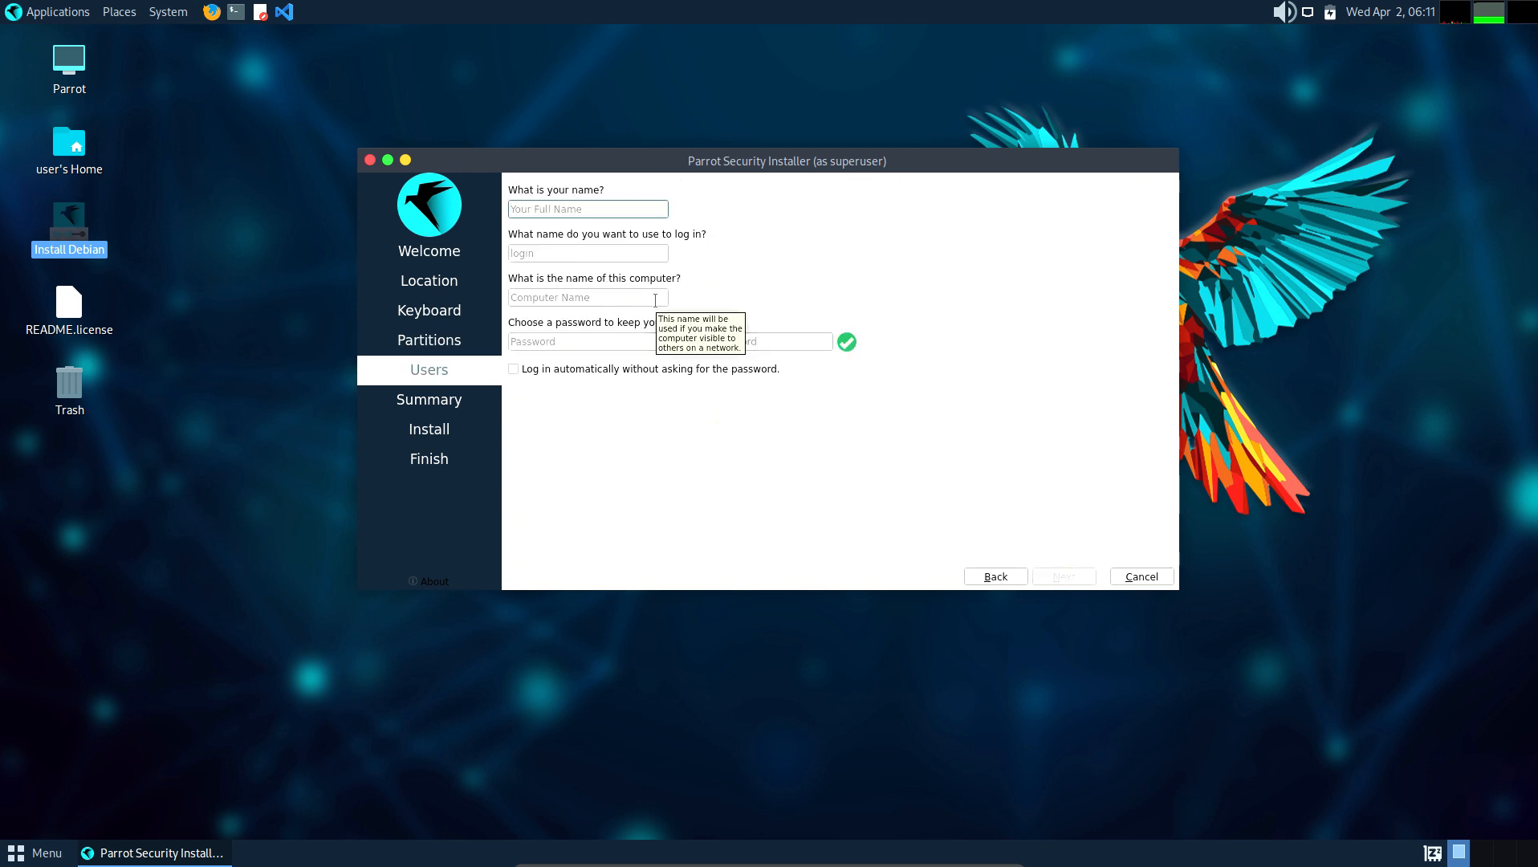
- Enter "cyfo" as the user's name and login name, and shorten the computer name to "cyfo"
text(cy)
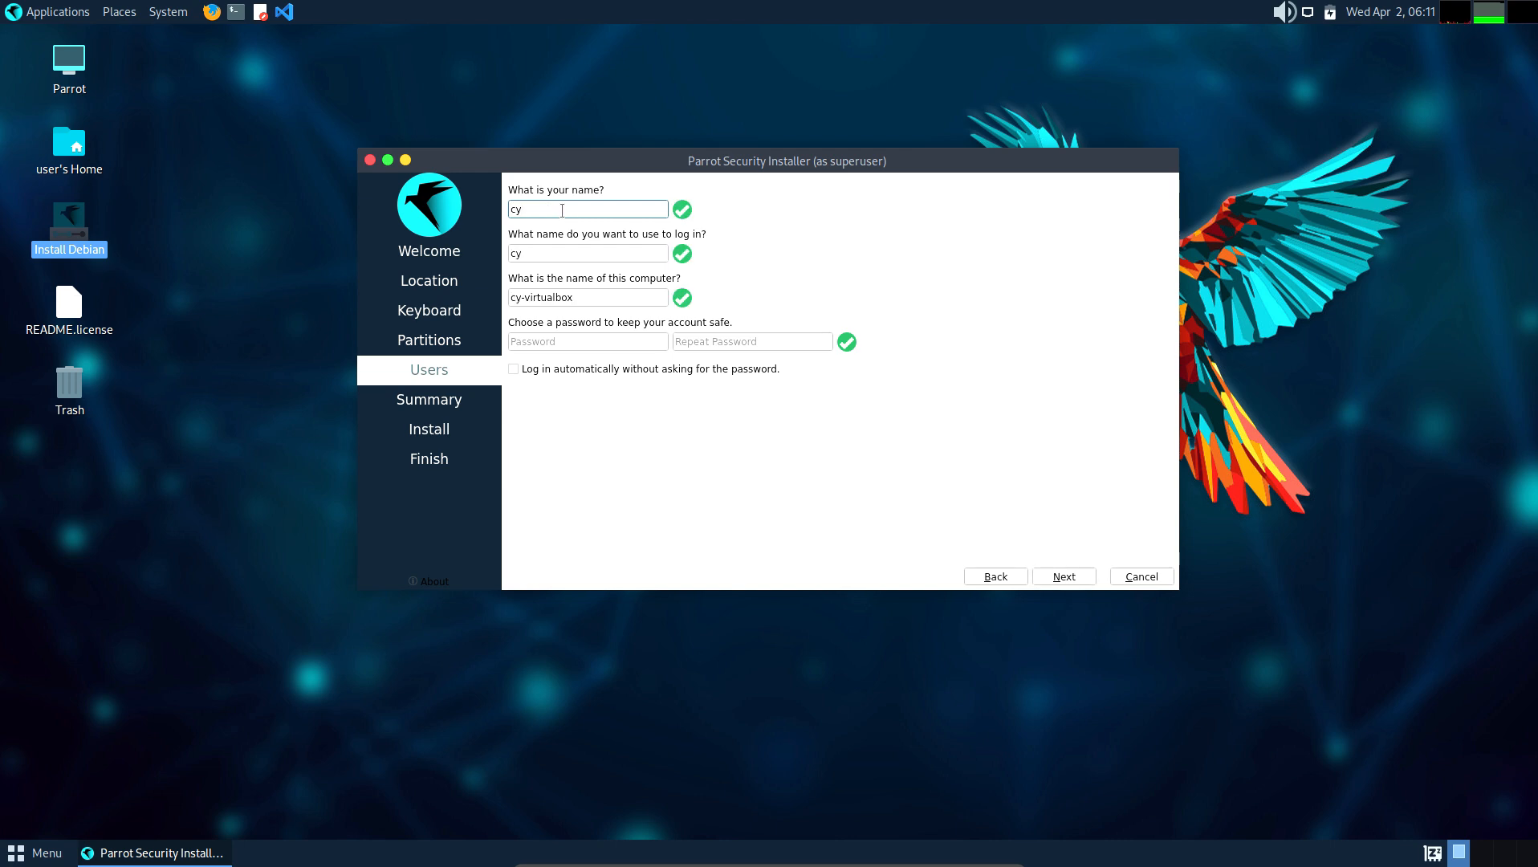
text(fo)
drag(602, 302, 531, 303)
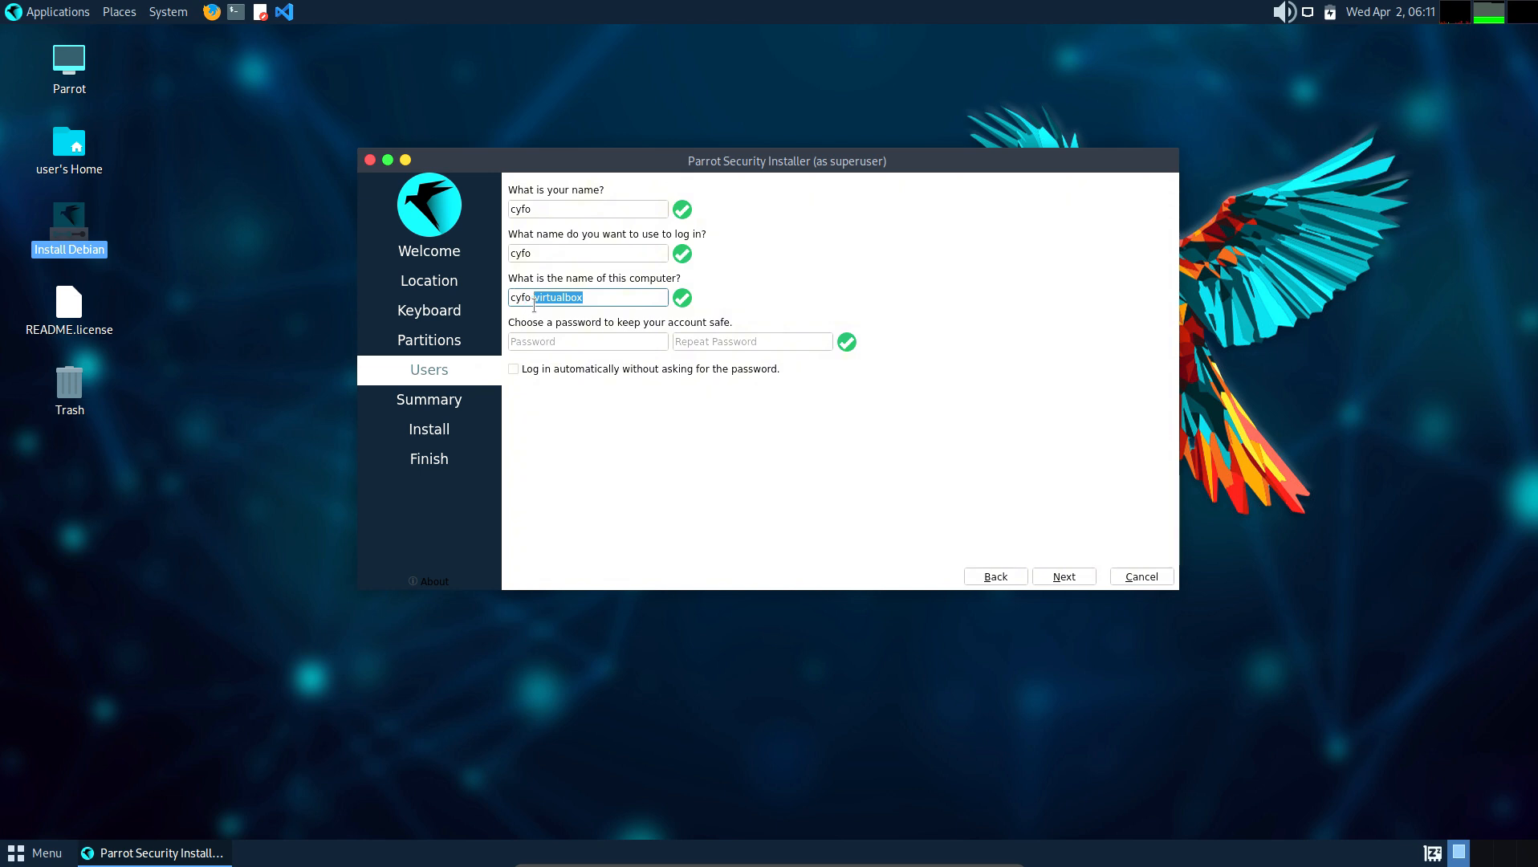
key(BackSpace)
key(BackSpace)
- Enter and repeat the account password, then continue to the installation summary
click(555, 348)
text(******)
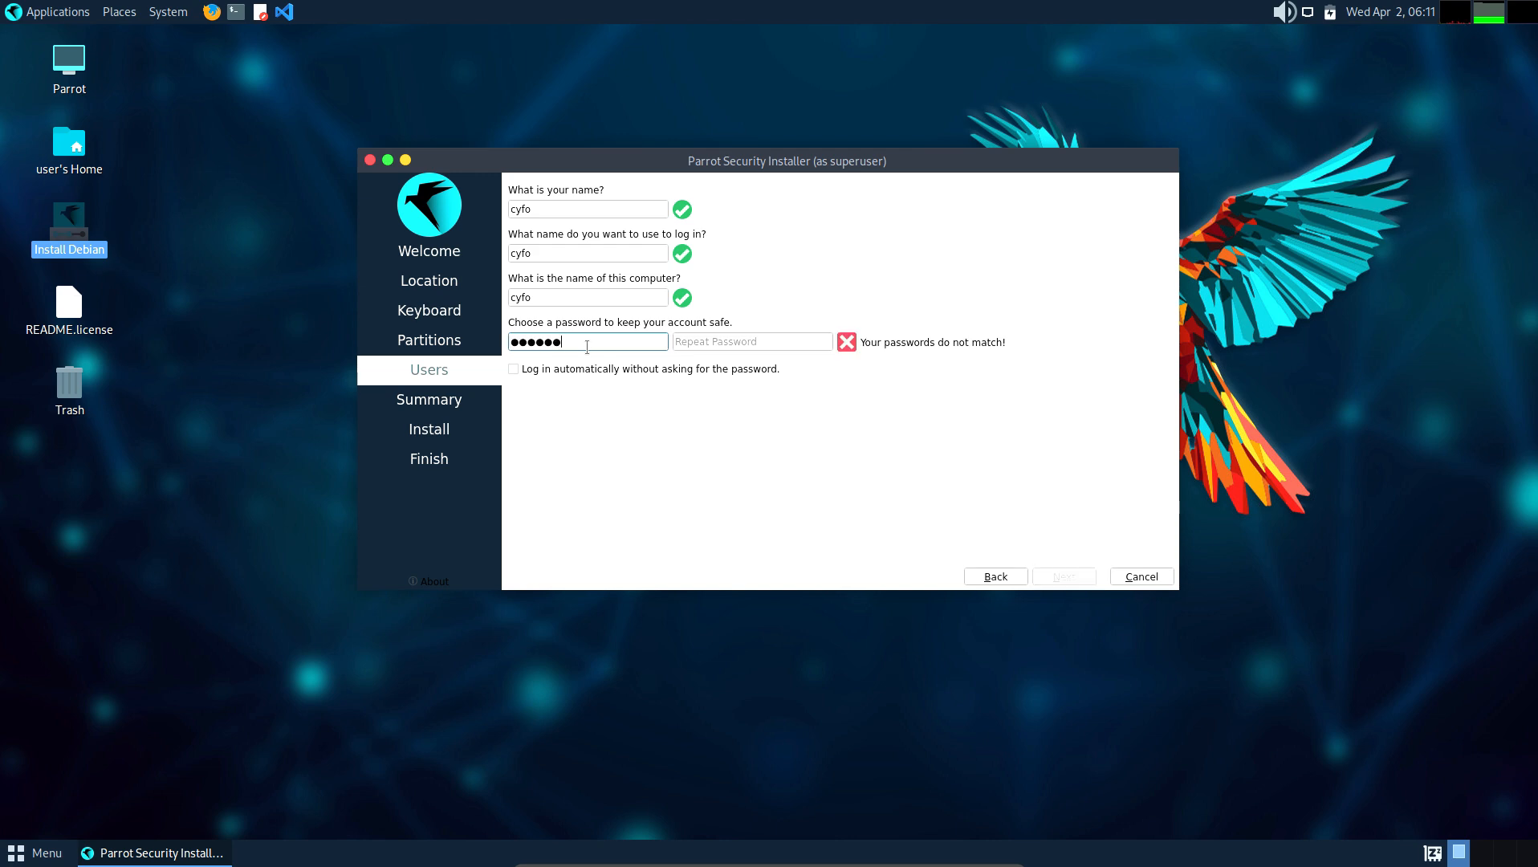
click(724, 338)
text(******)
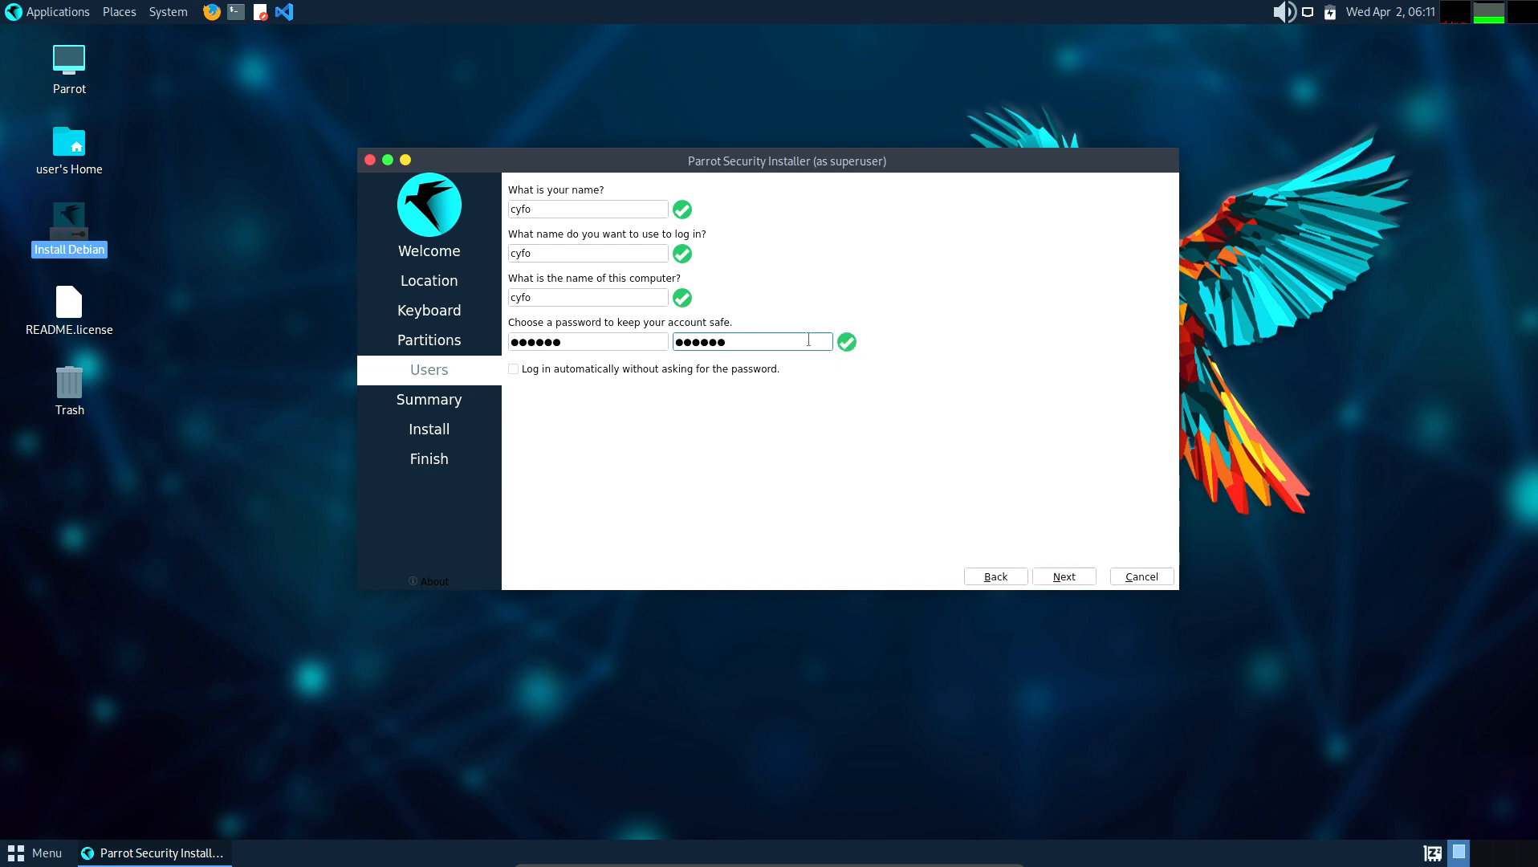
click(1064, 577)
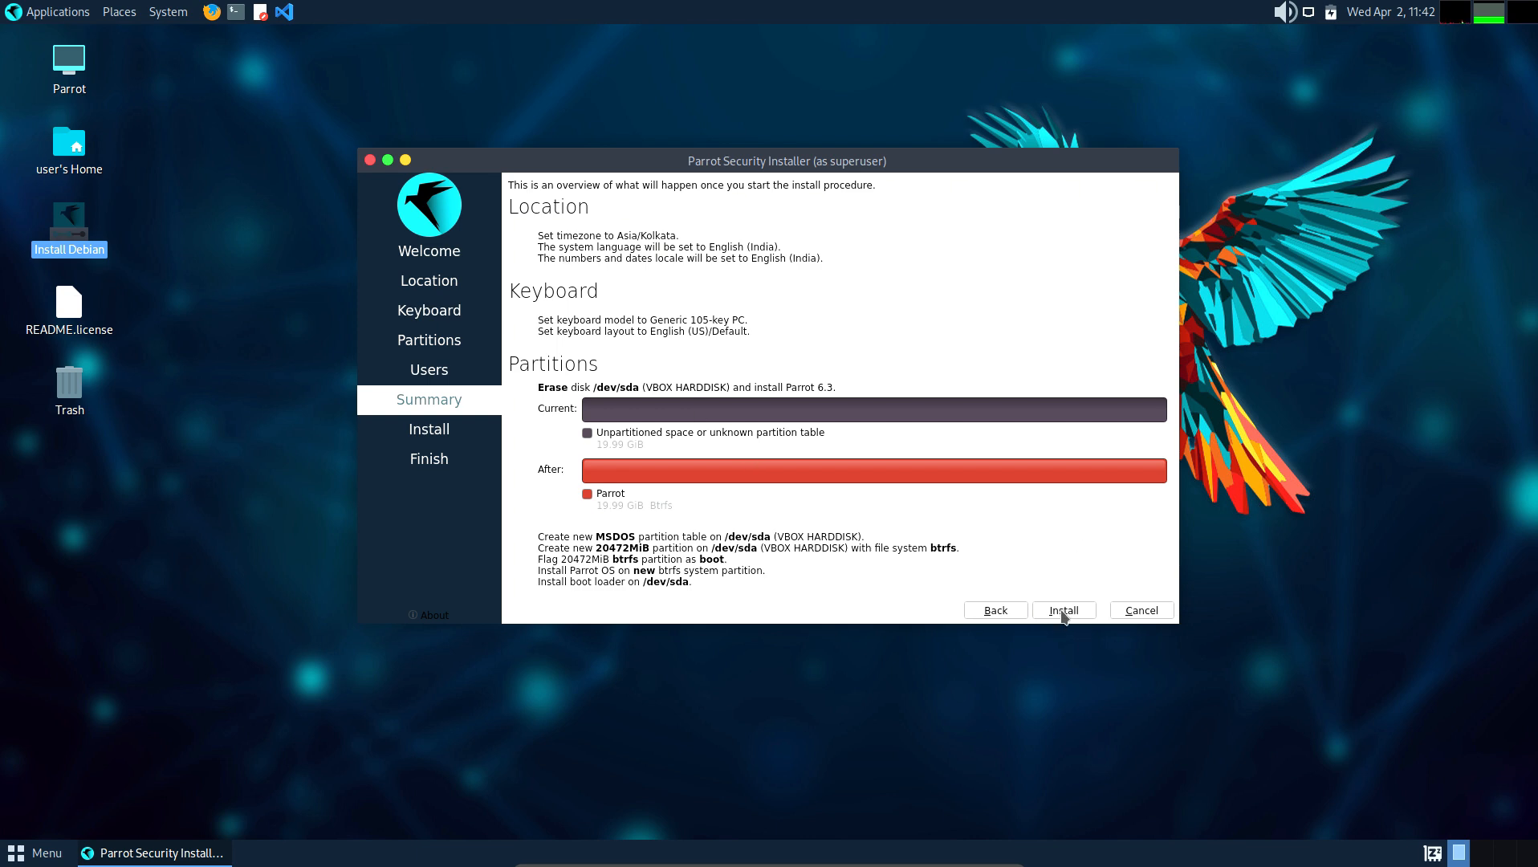
- Install Parrot OS on the virtual disk and close the finished installer with Restart now left unchecked
click(1063, 614)
click(845, 390)
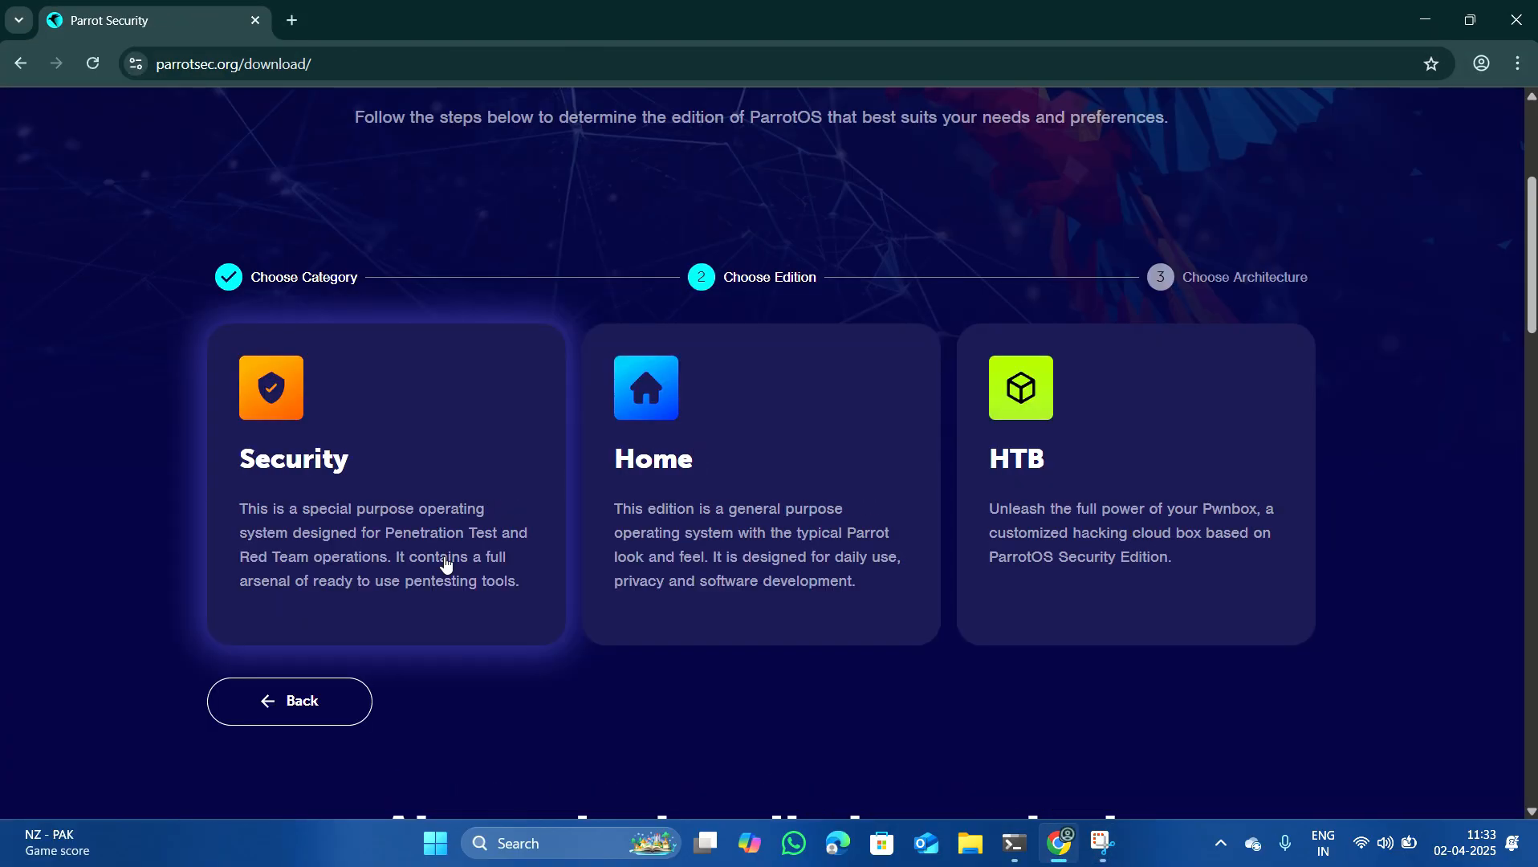
click(498, 570)
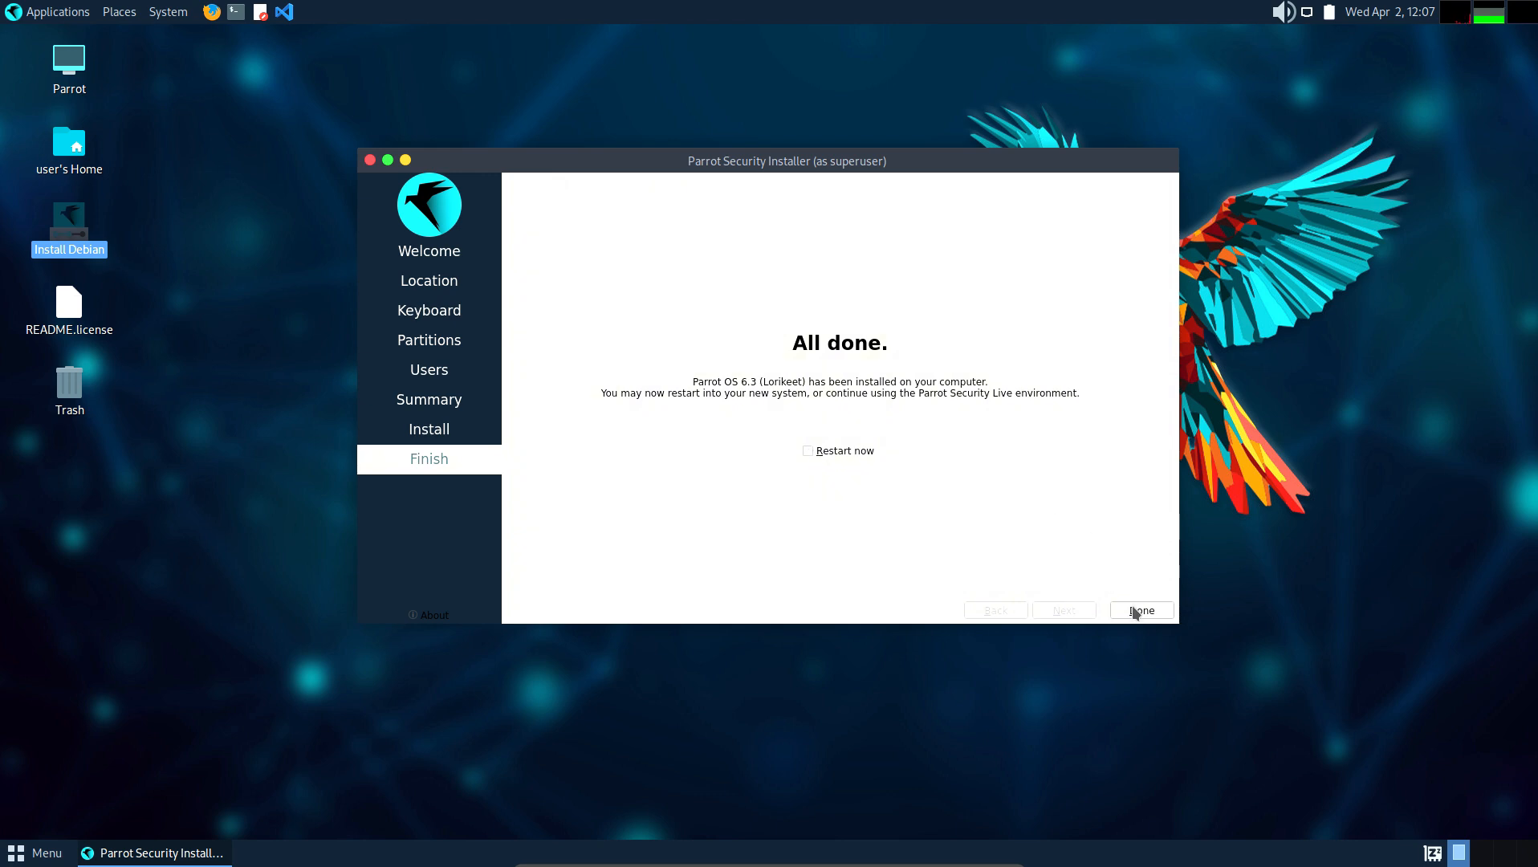
click(1136, 612)
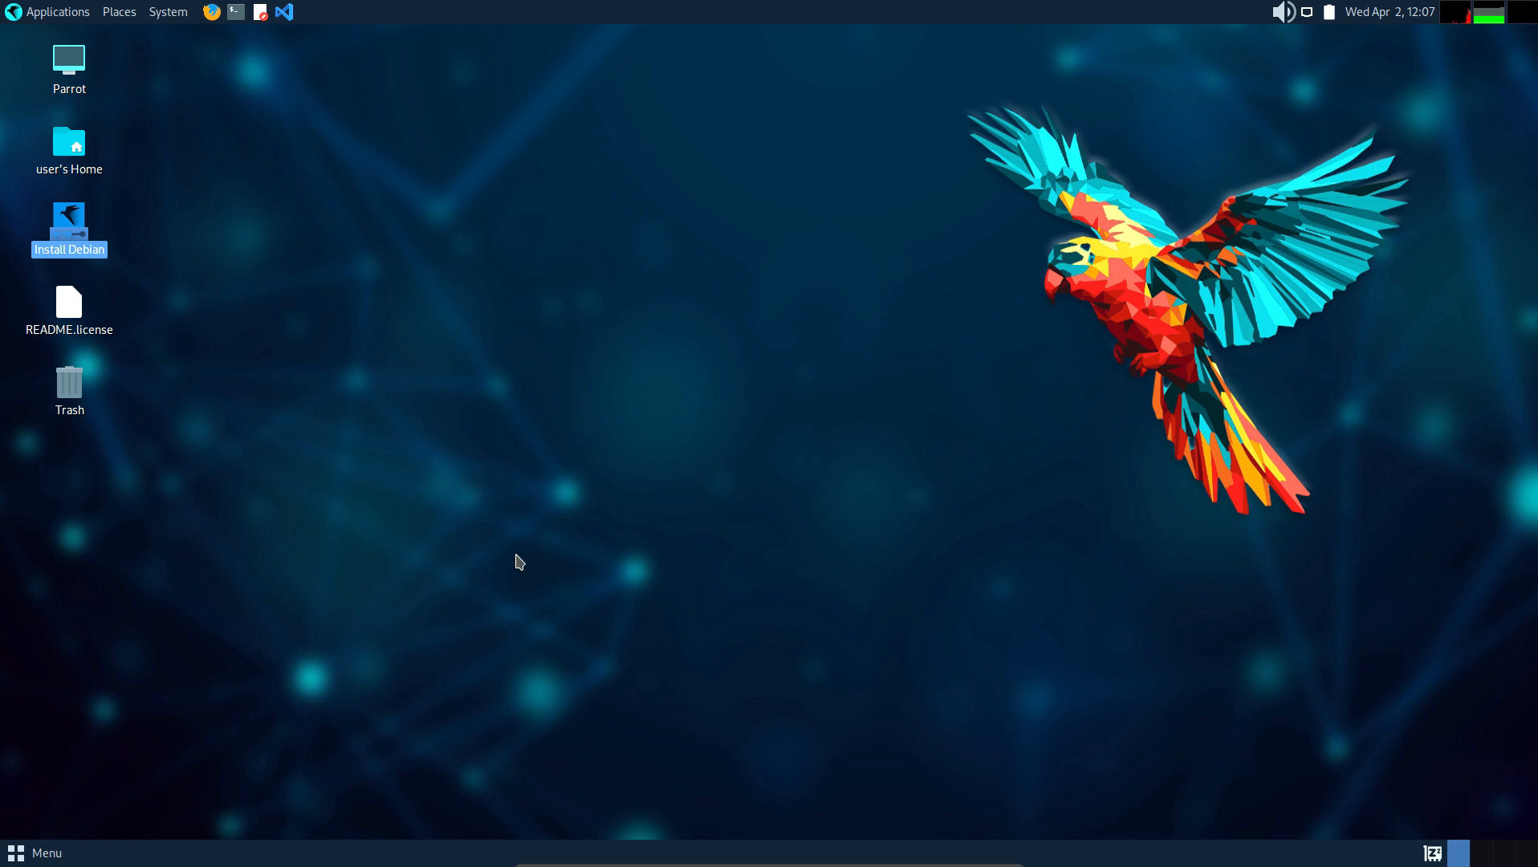
- Shut down the Parrot live system from within the virtual machine
click(577, 446)
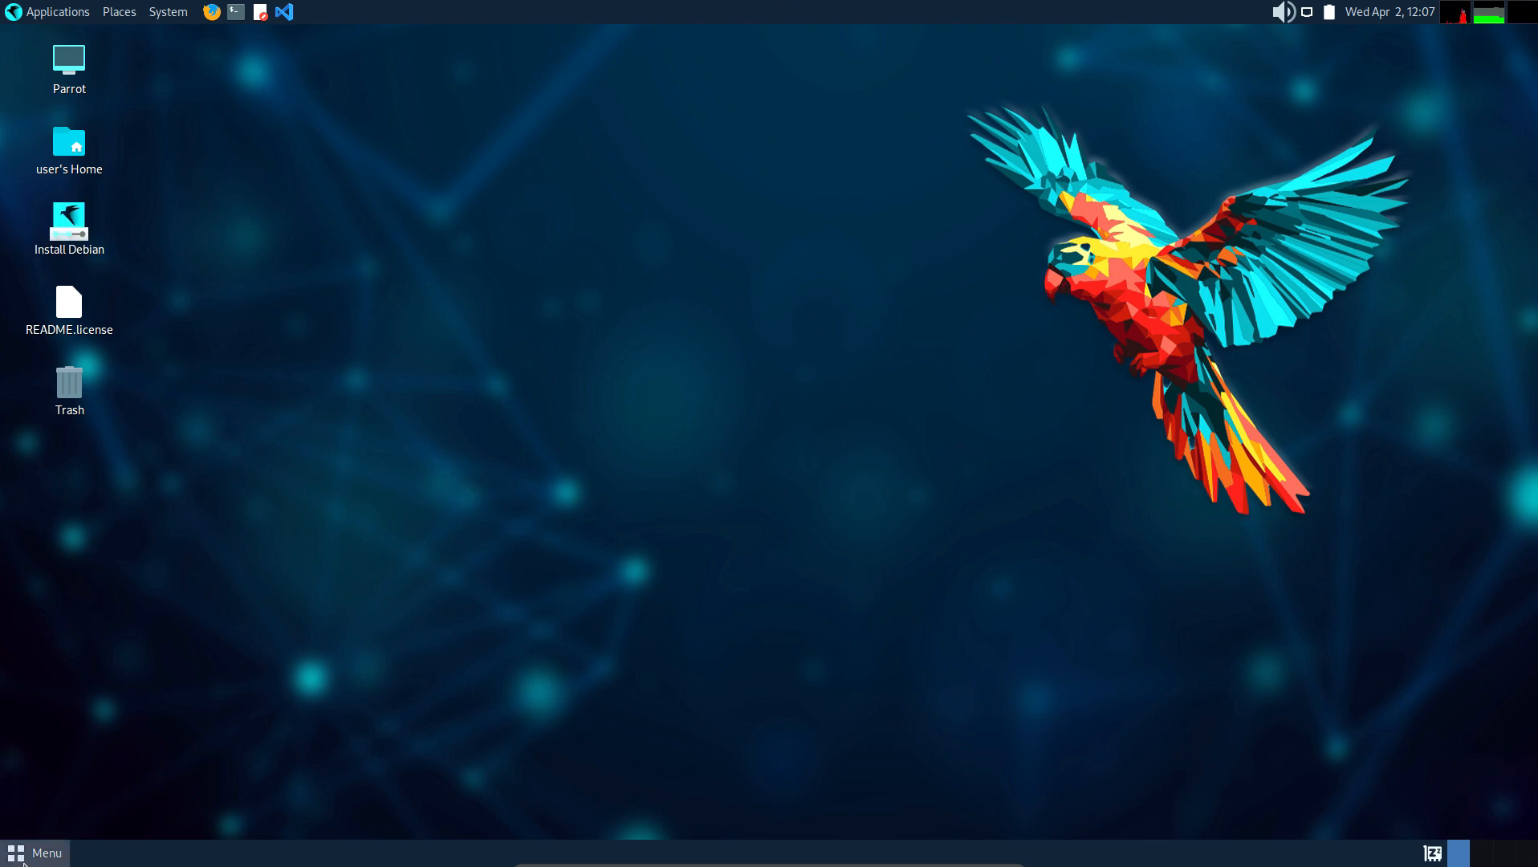
click(24, 862)
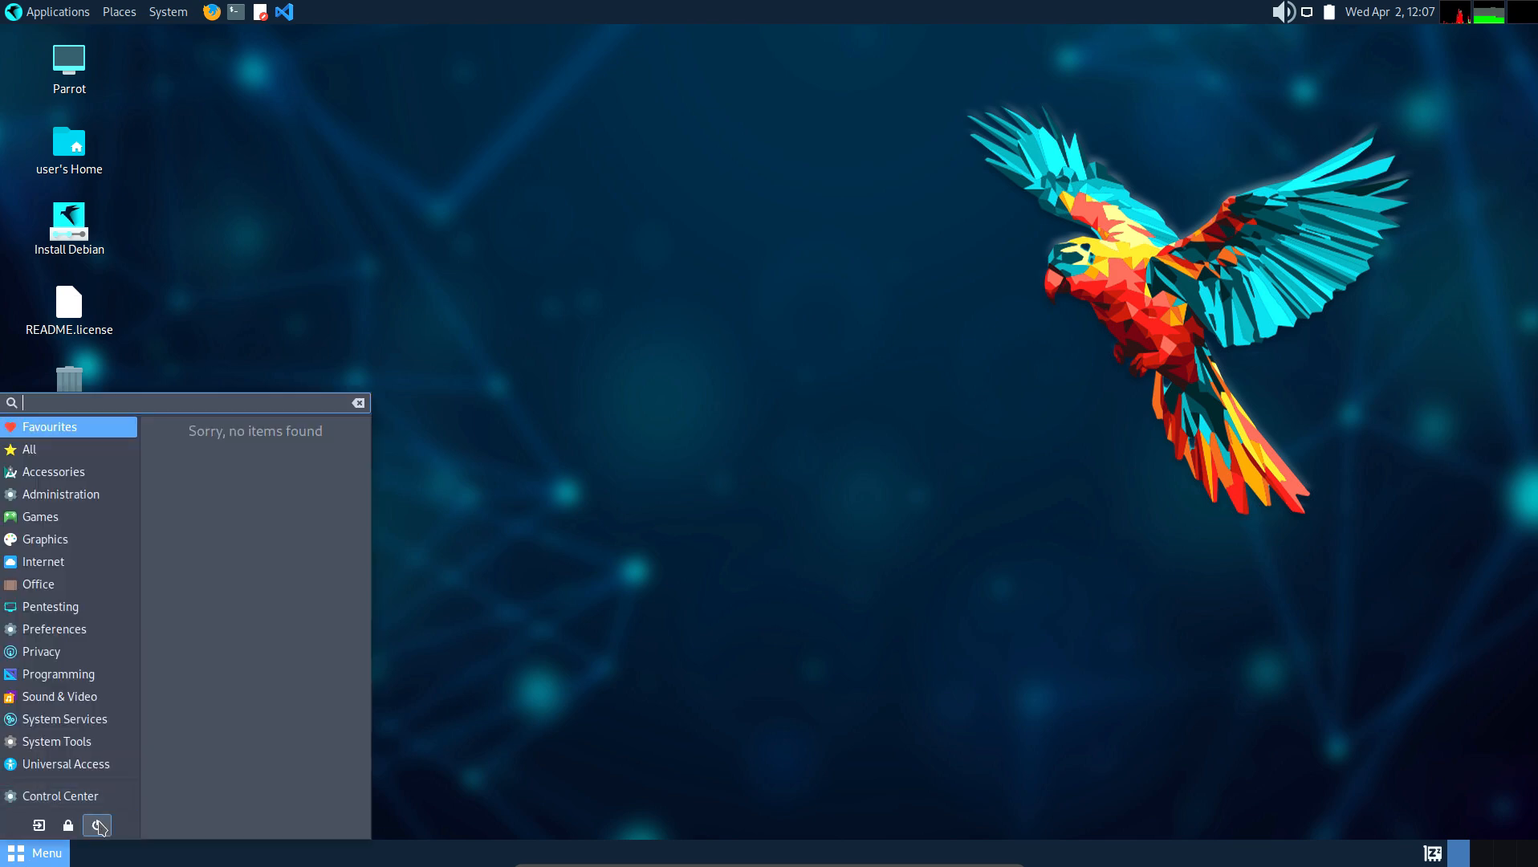
click(97, 823)
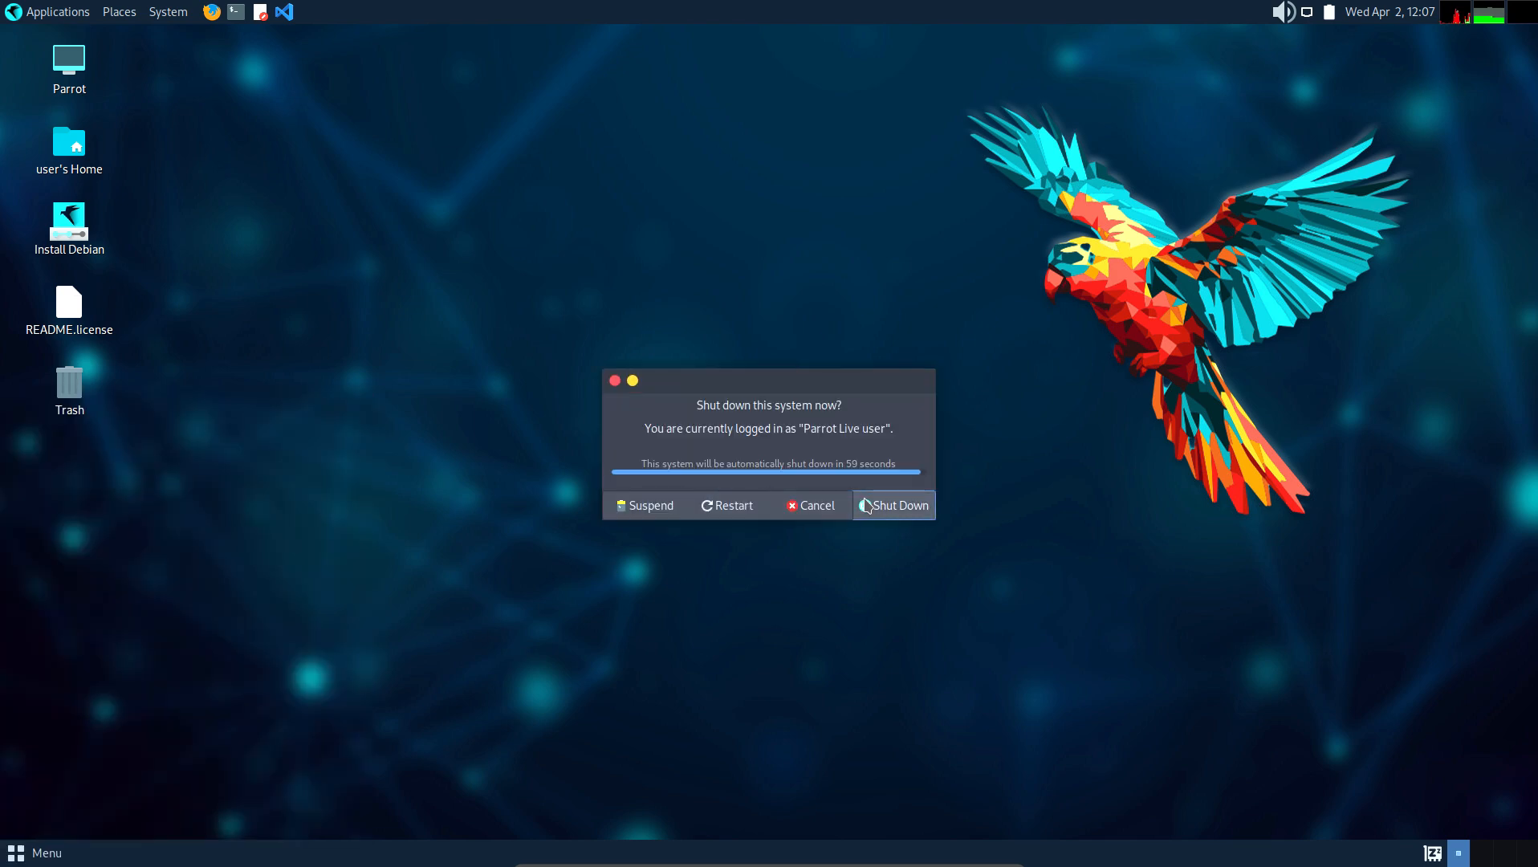
click(884, 514)
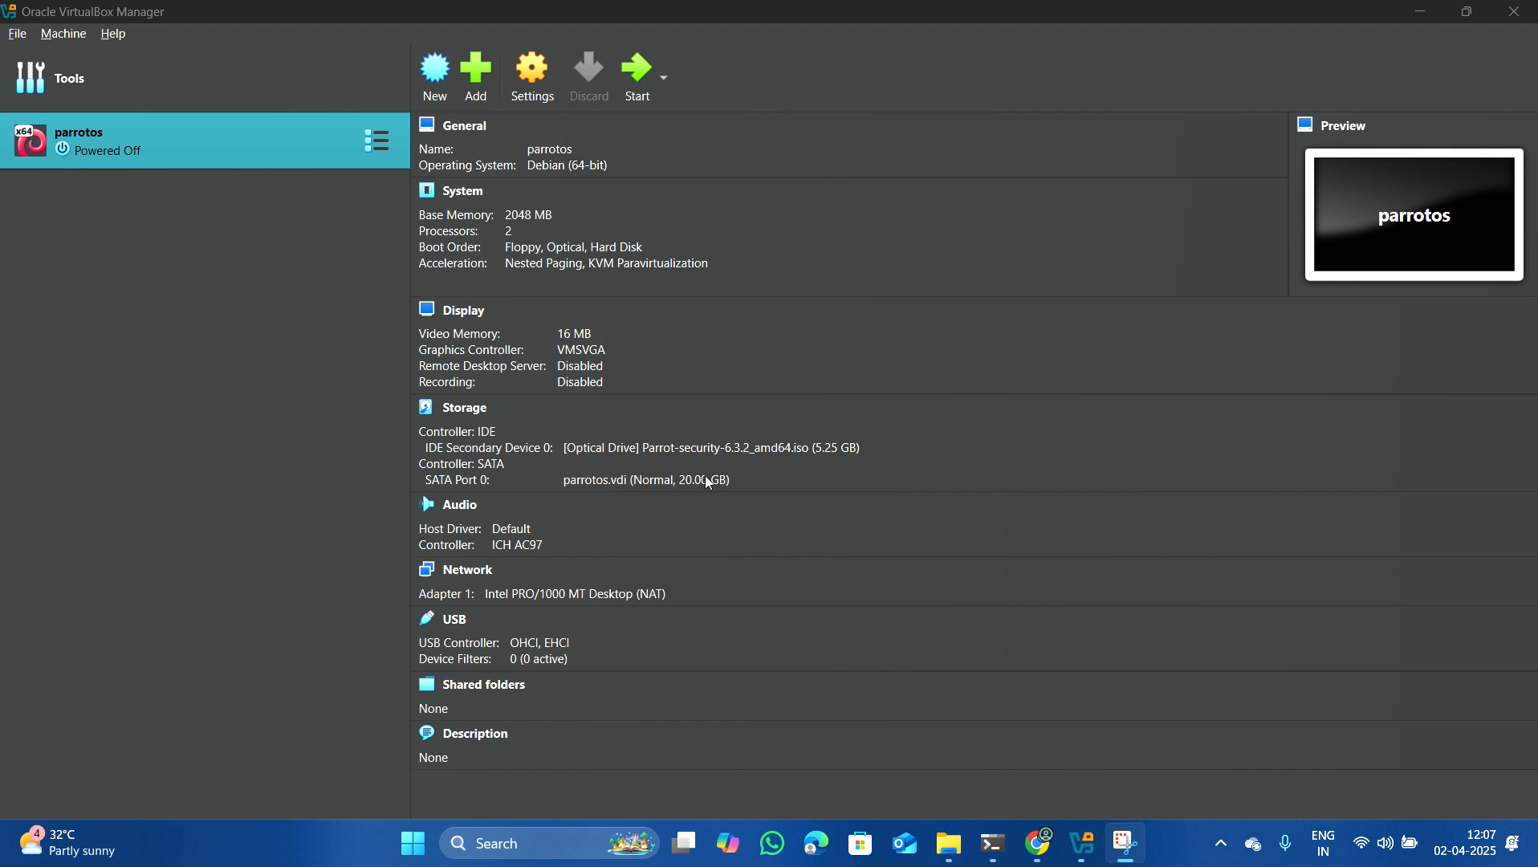
- Remove the optical drive holding Parrot-security-6.3.2_amd64.iso from the parrotos machine's storage settings
click(536, 80)
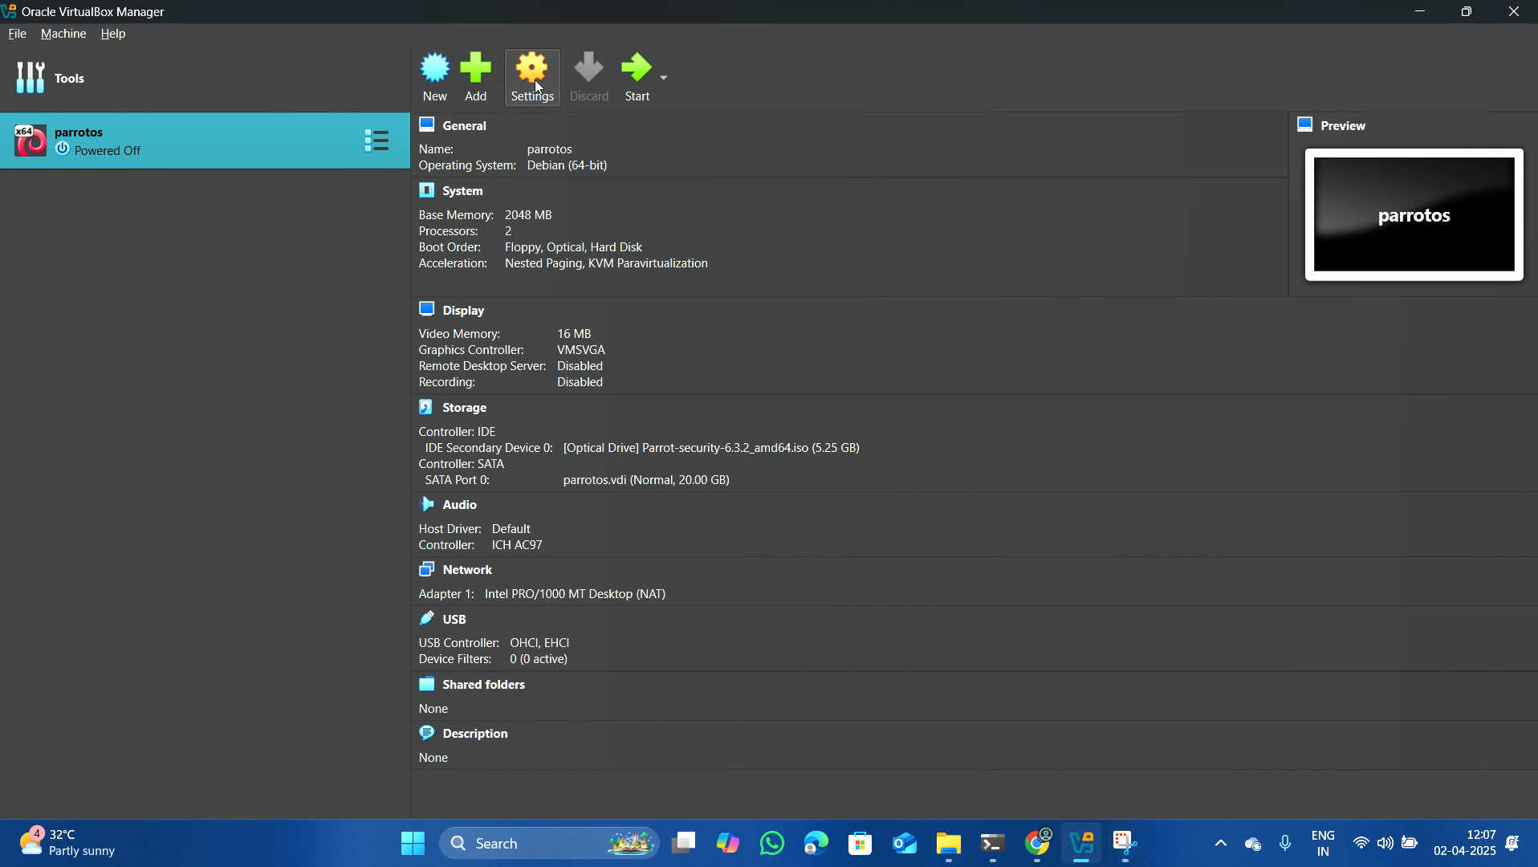
click(536, 81)
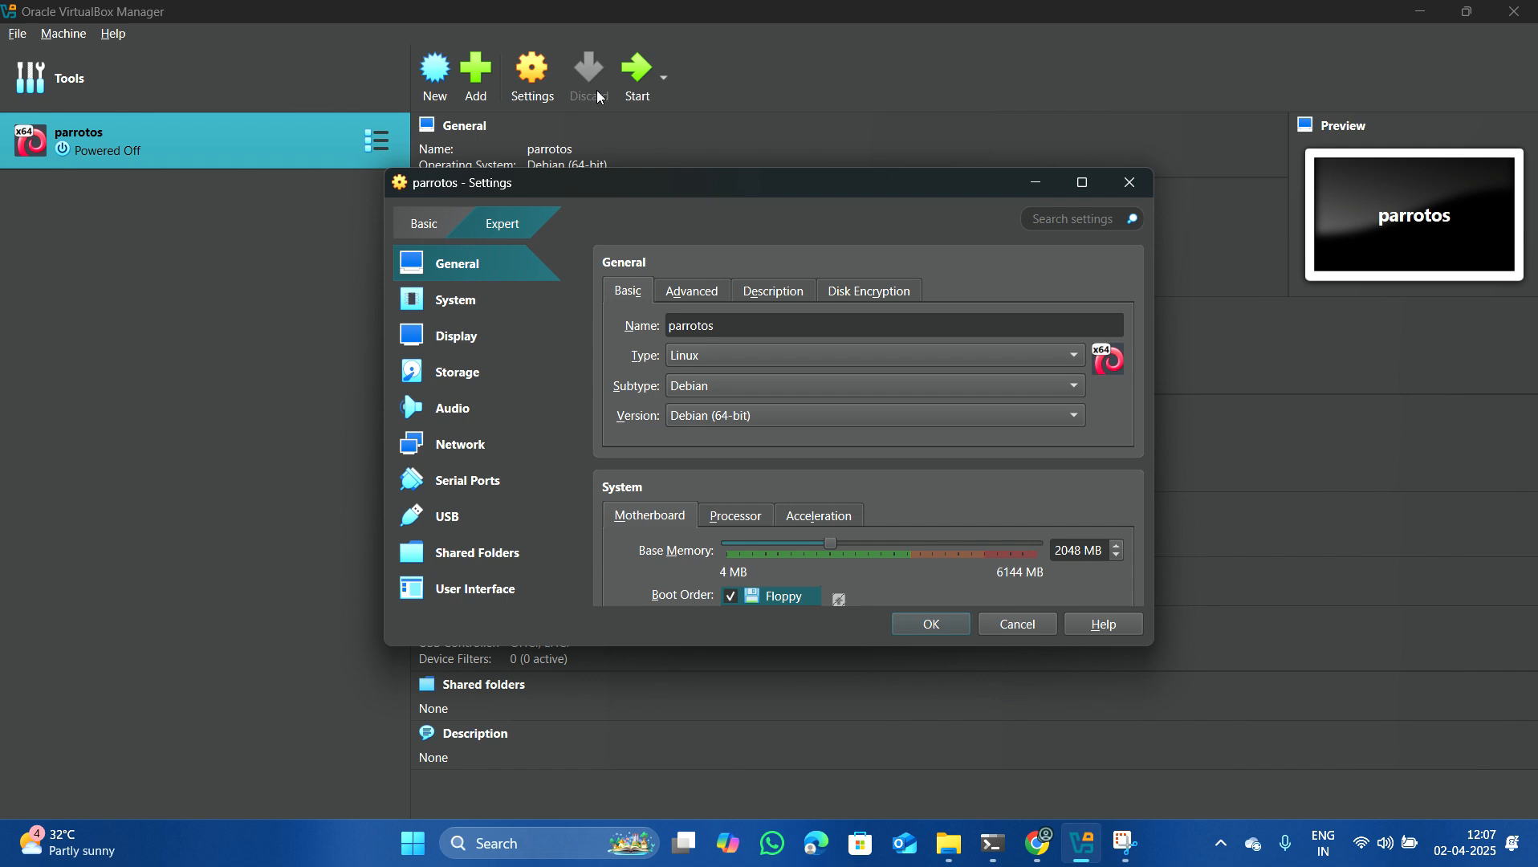
click(476, 375)
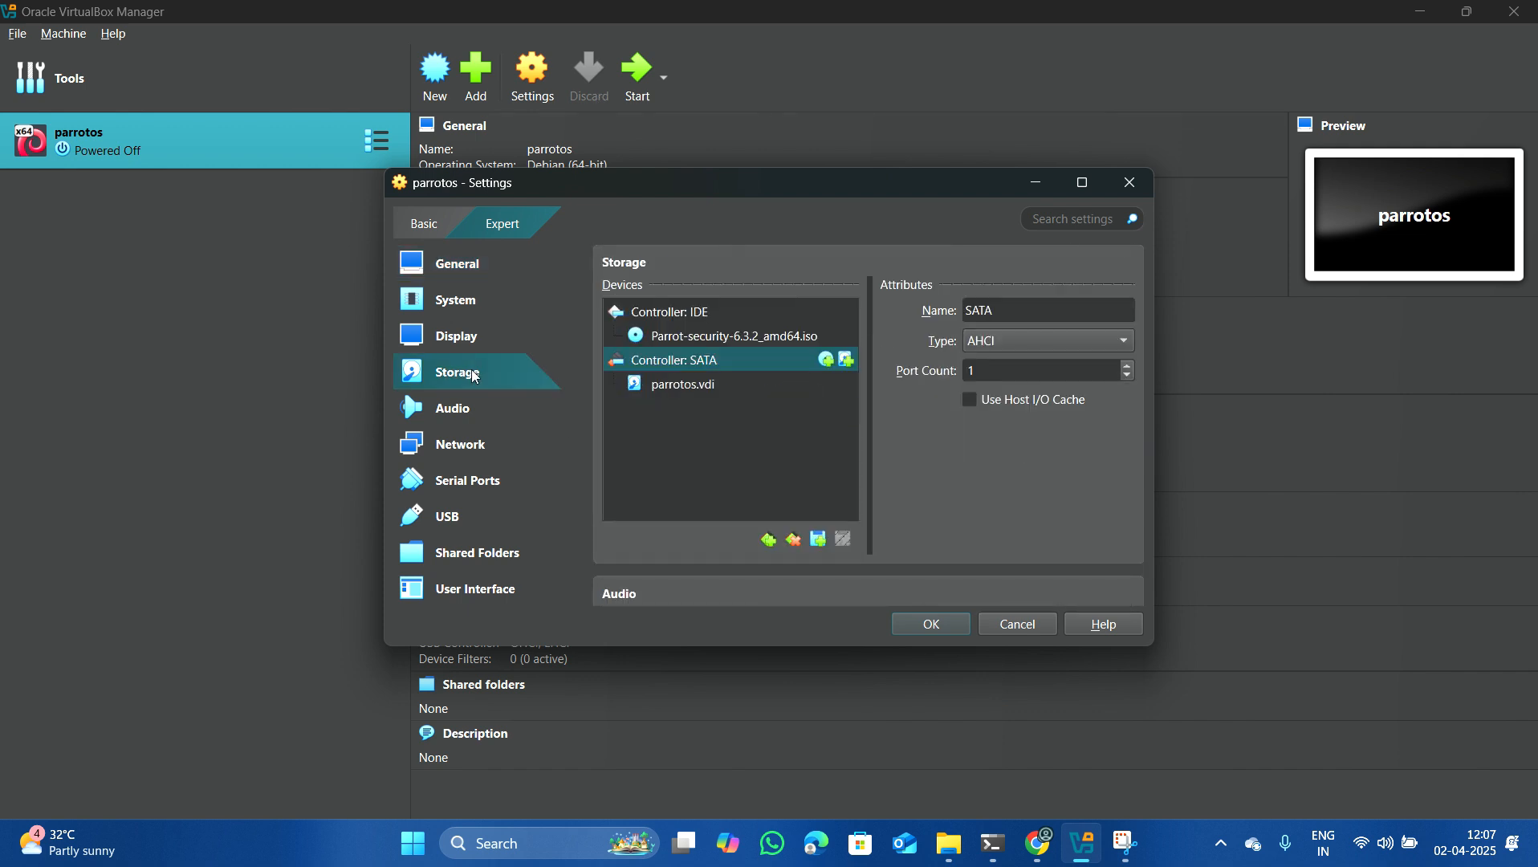
click(767, 345)
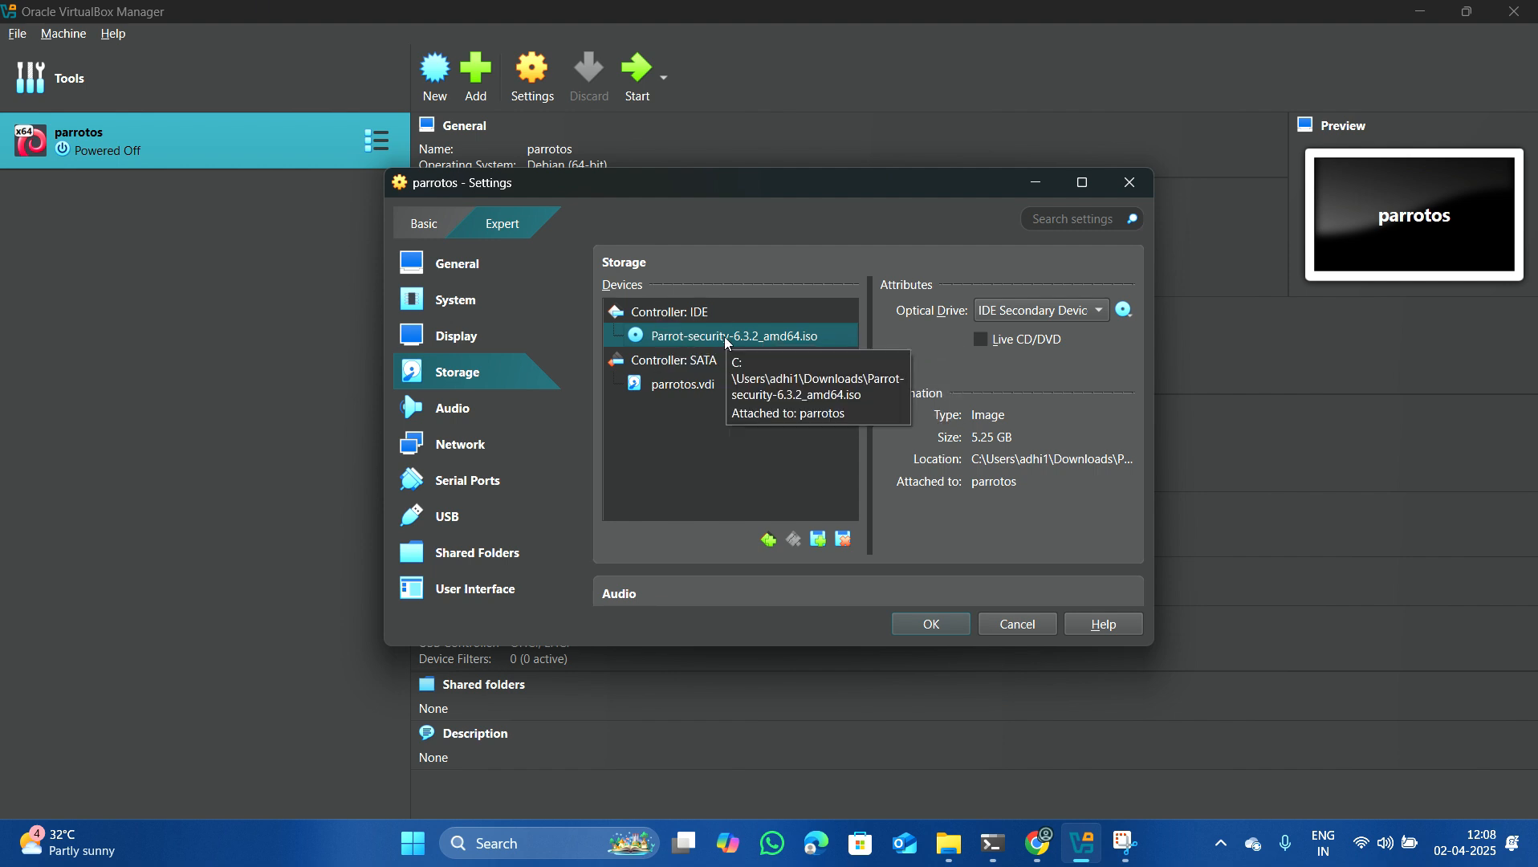
click(846, 540)
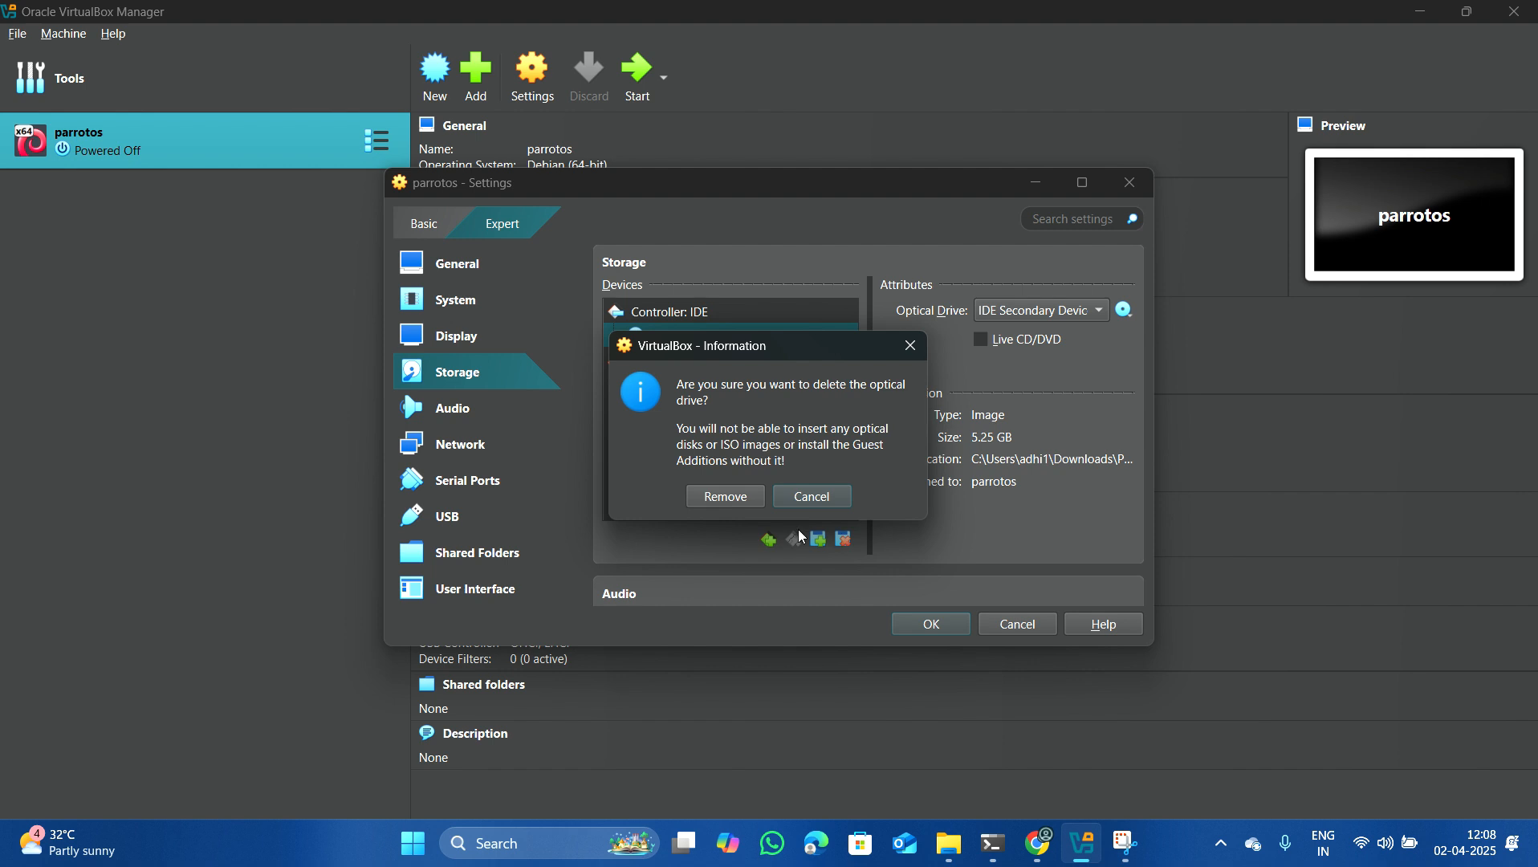
click(725, 497)
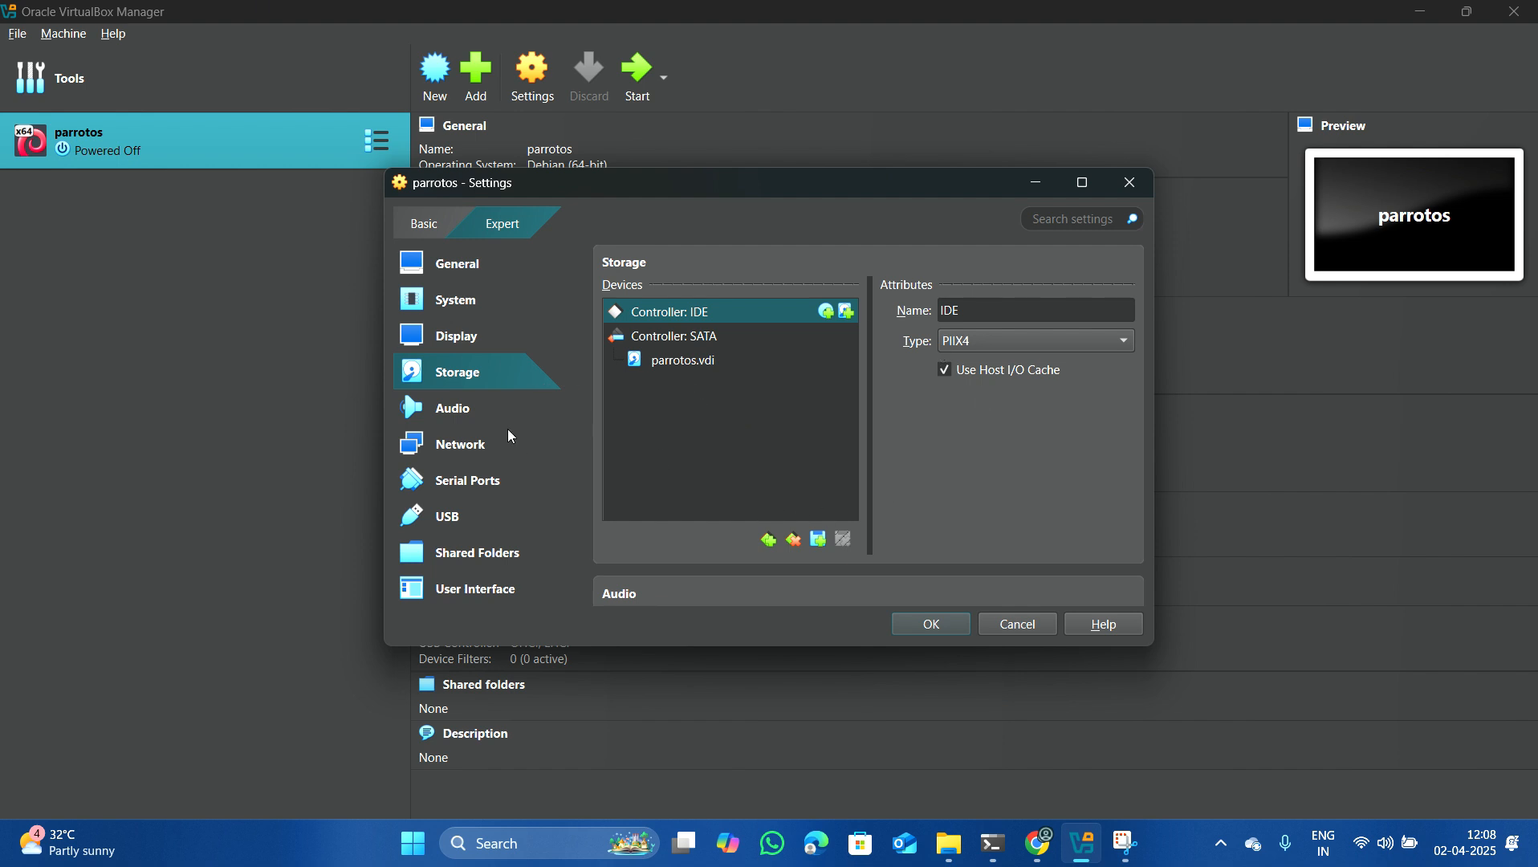
- Set both Shared Clipboard and Drag'n'Drop to Bidirectional in the parrotos machine's advanced general settings
click(453, 272)
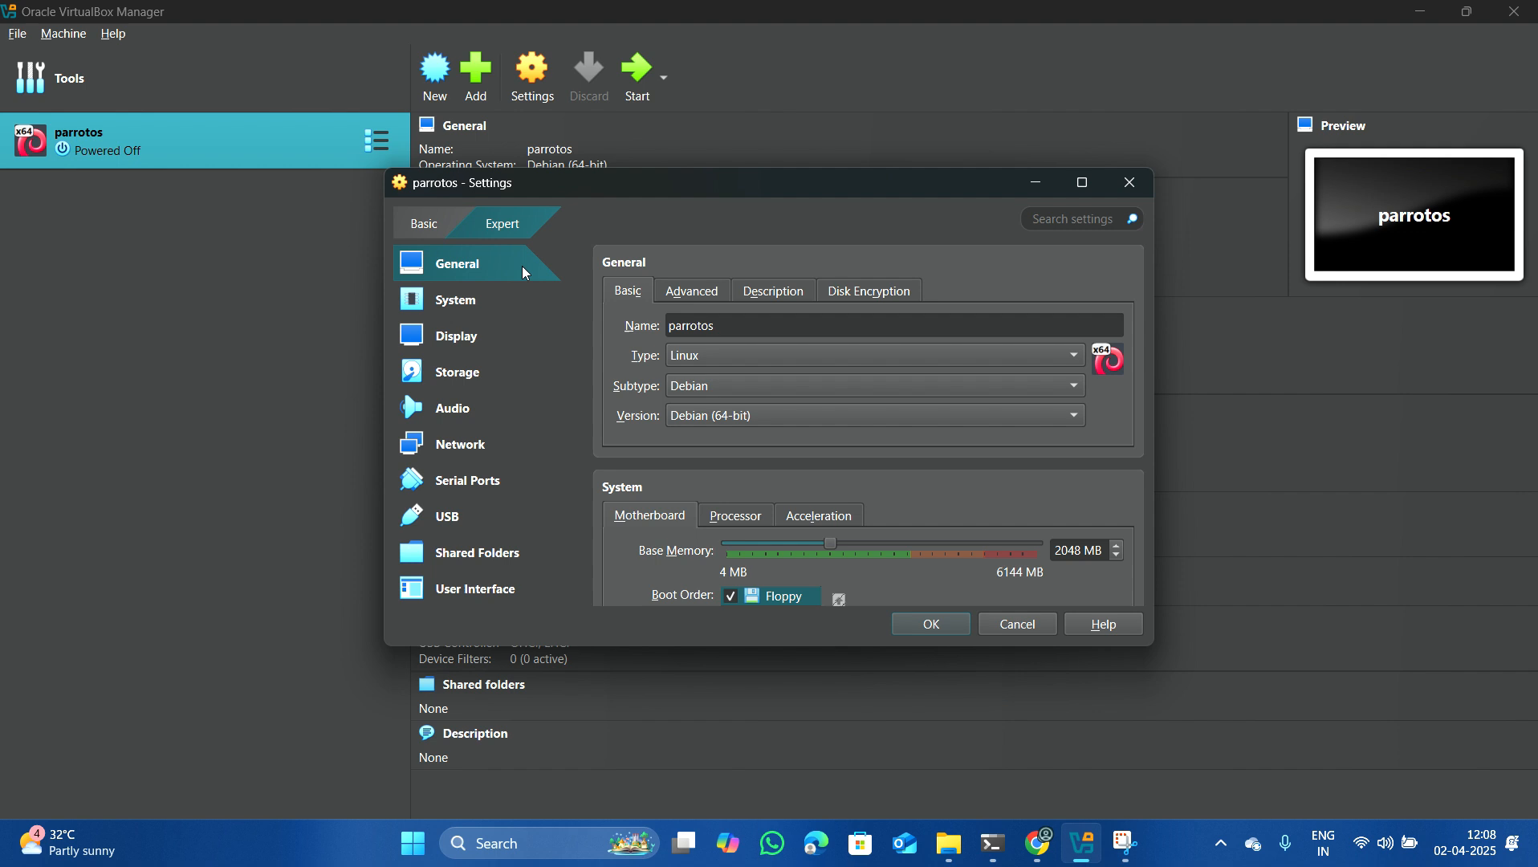
click(703, 294)
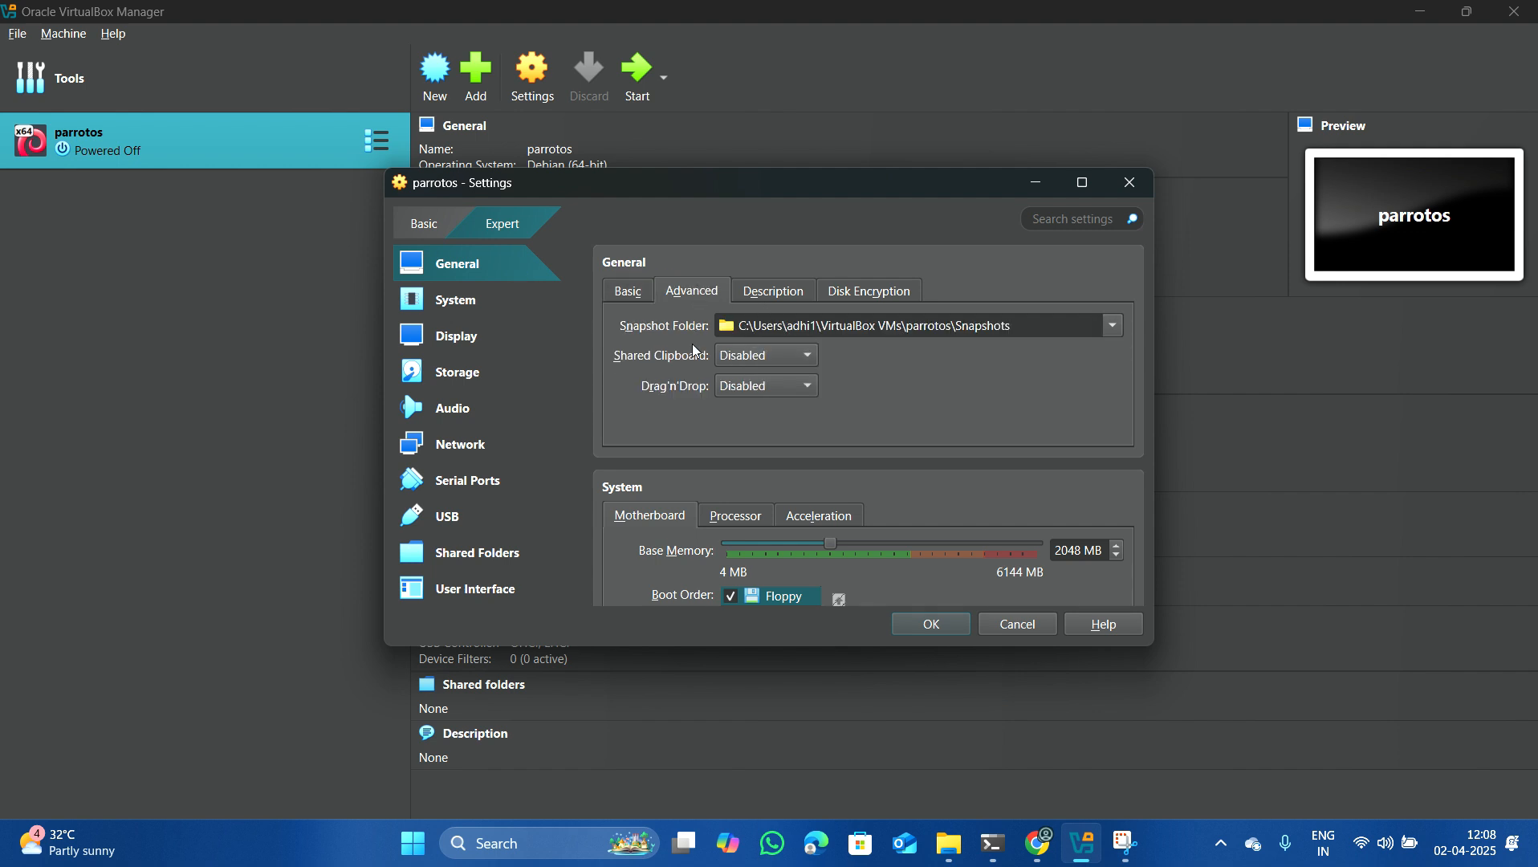
click(803, 357)
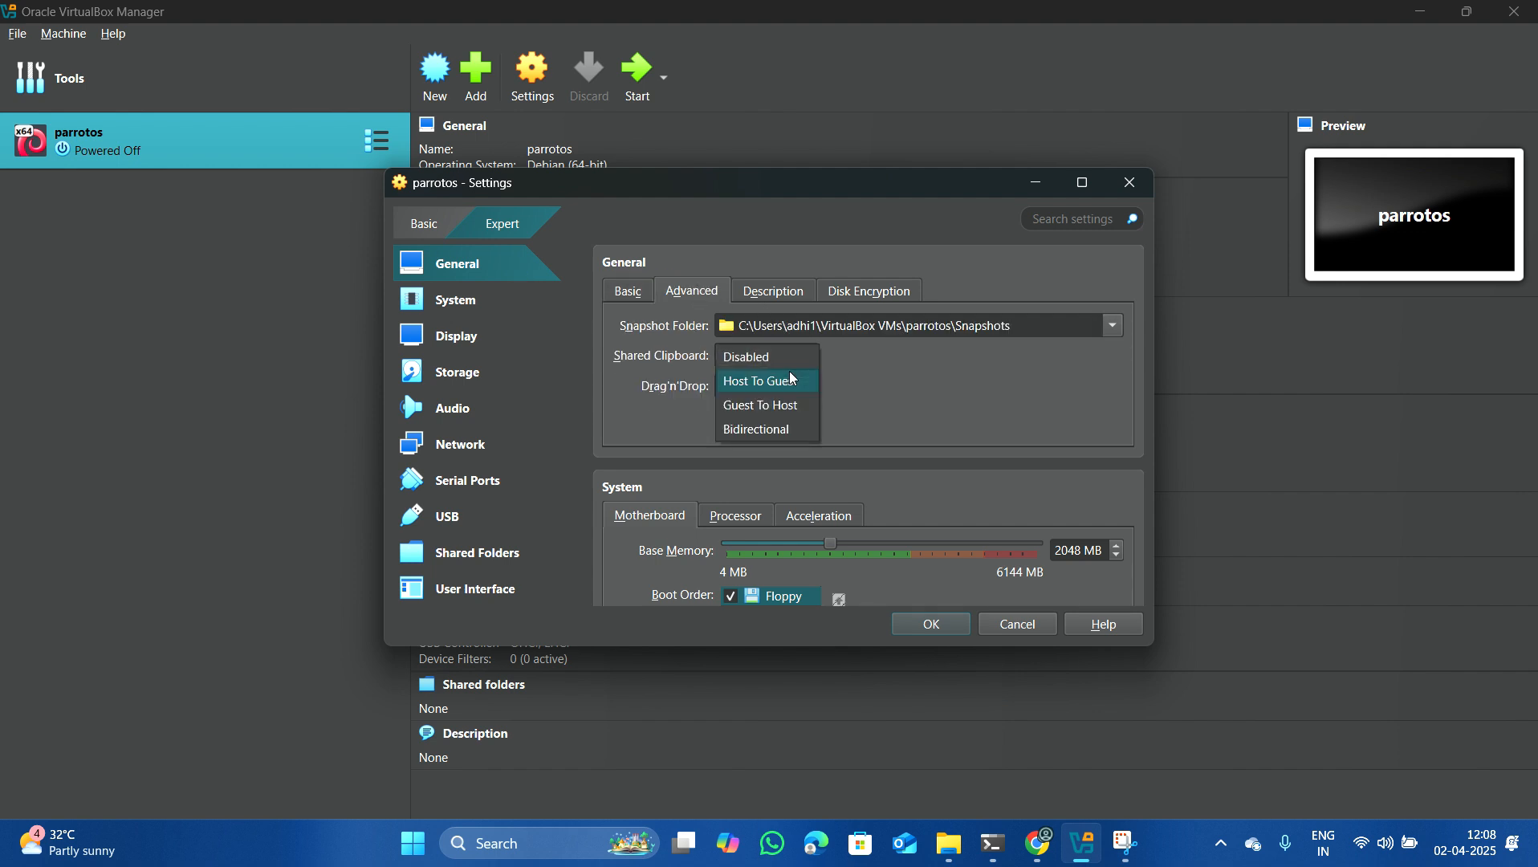
click(765, 433)
click(809, 387)
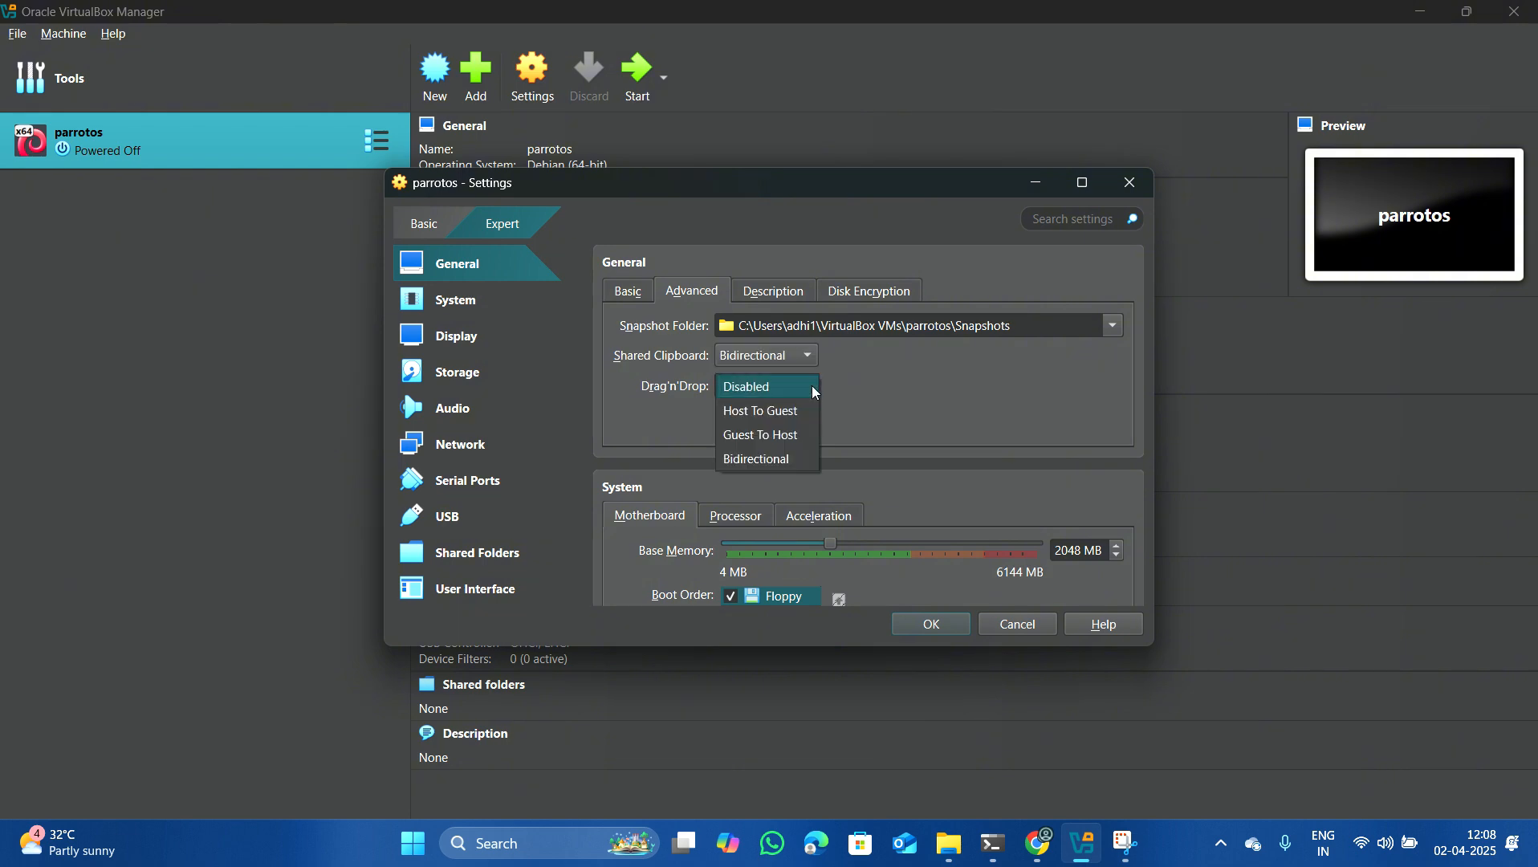
click(772, 461)
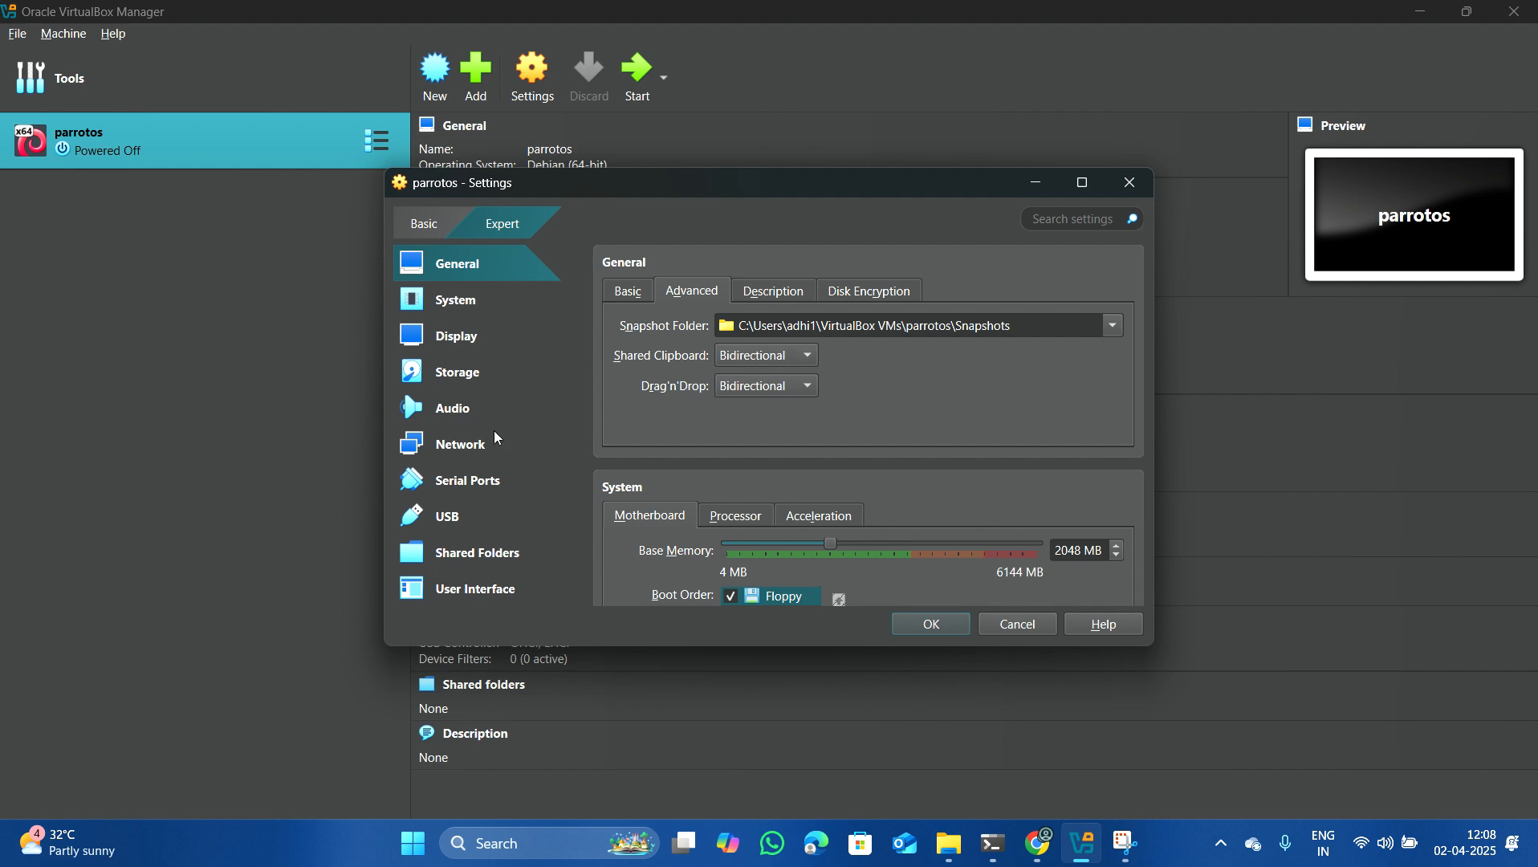
- Attach network Adapter 1 to Bridged Adapter and save the parrotos machine's settings
click(473, 447)
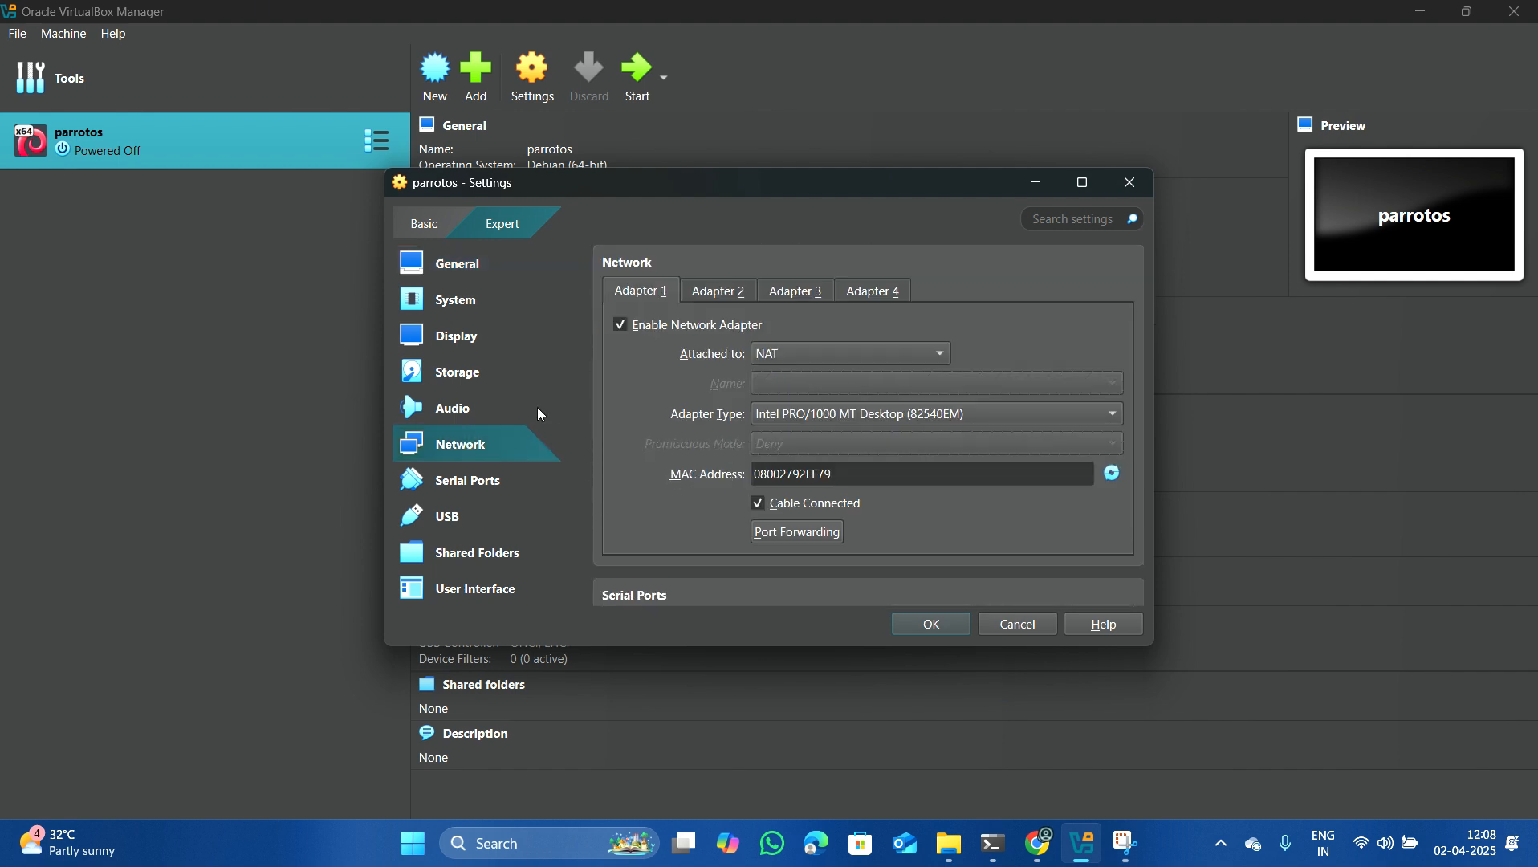
click(930, 354)
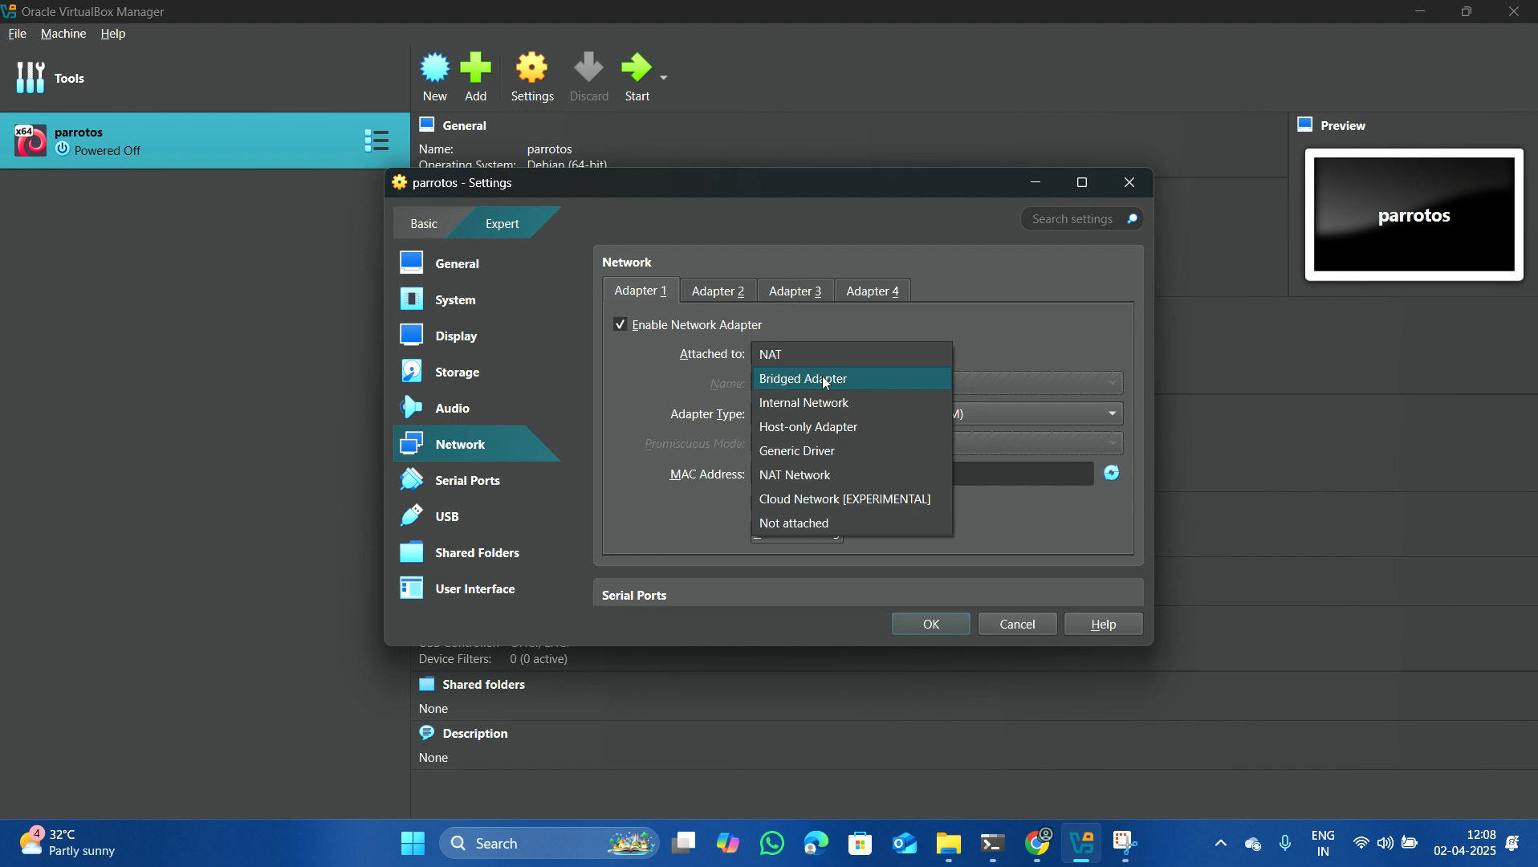
click(827, 381)
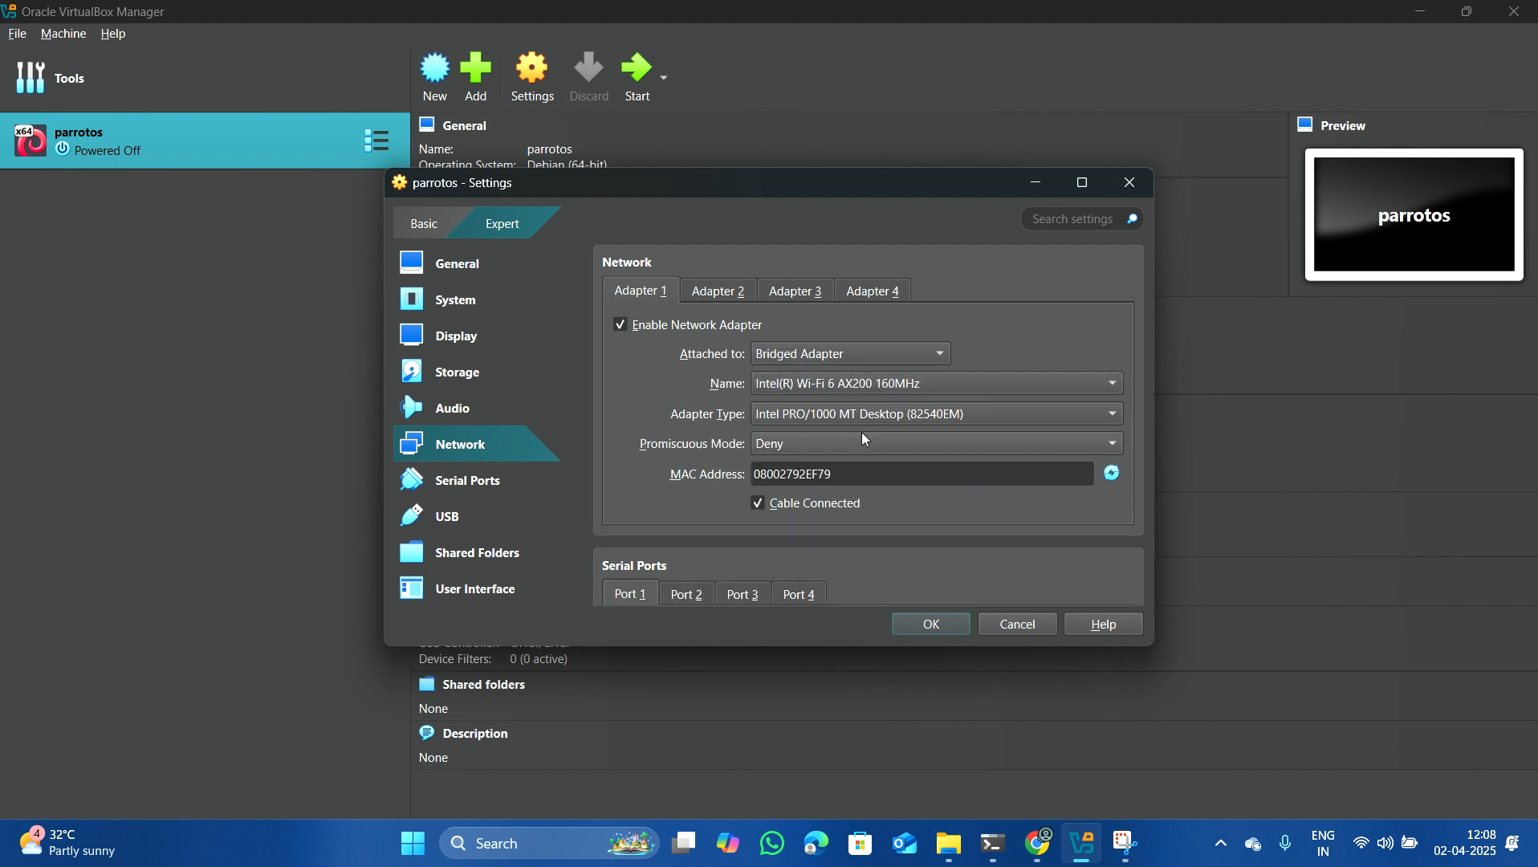
click(1363, 855)
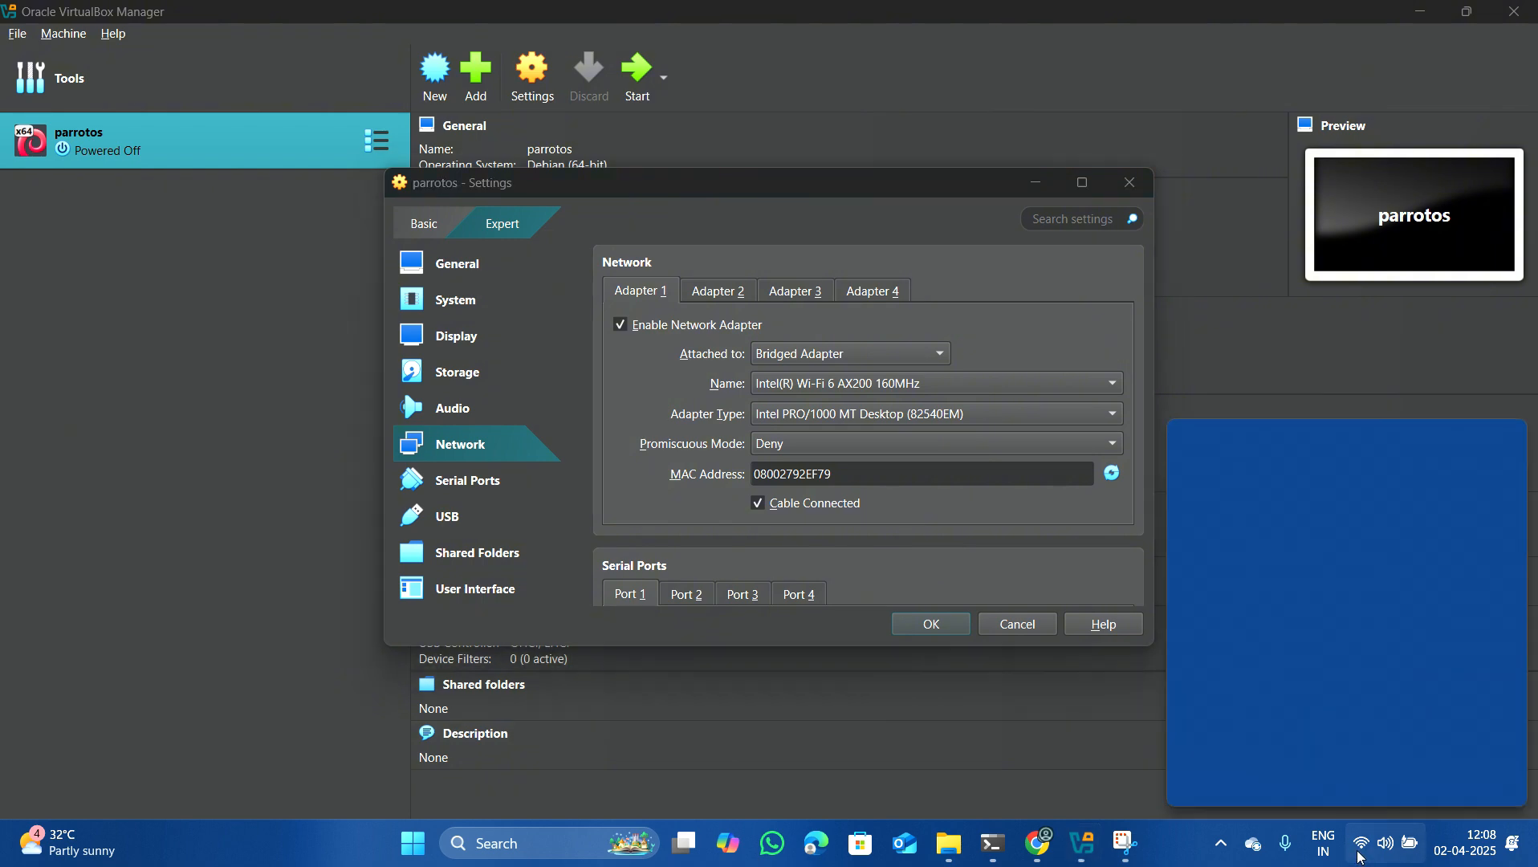
click(1362, 854)
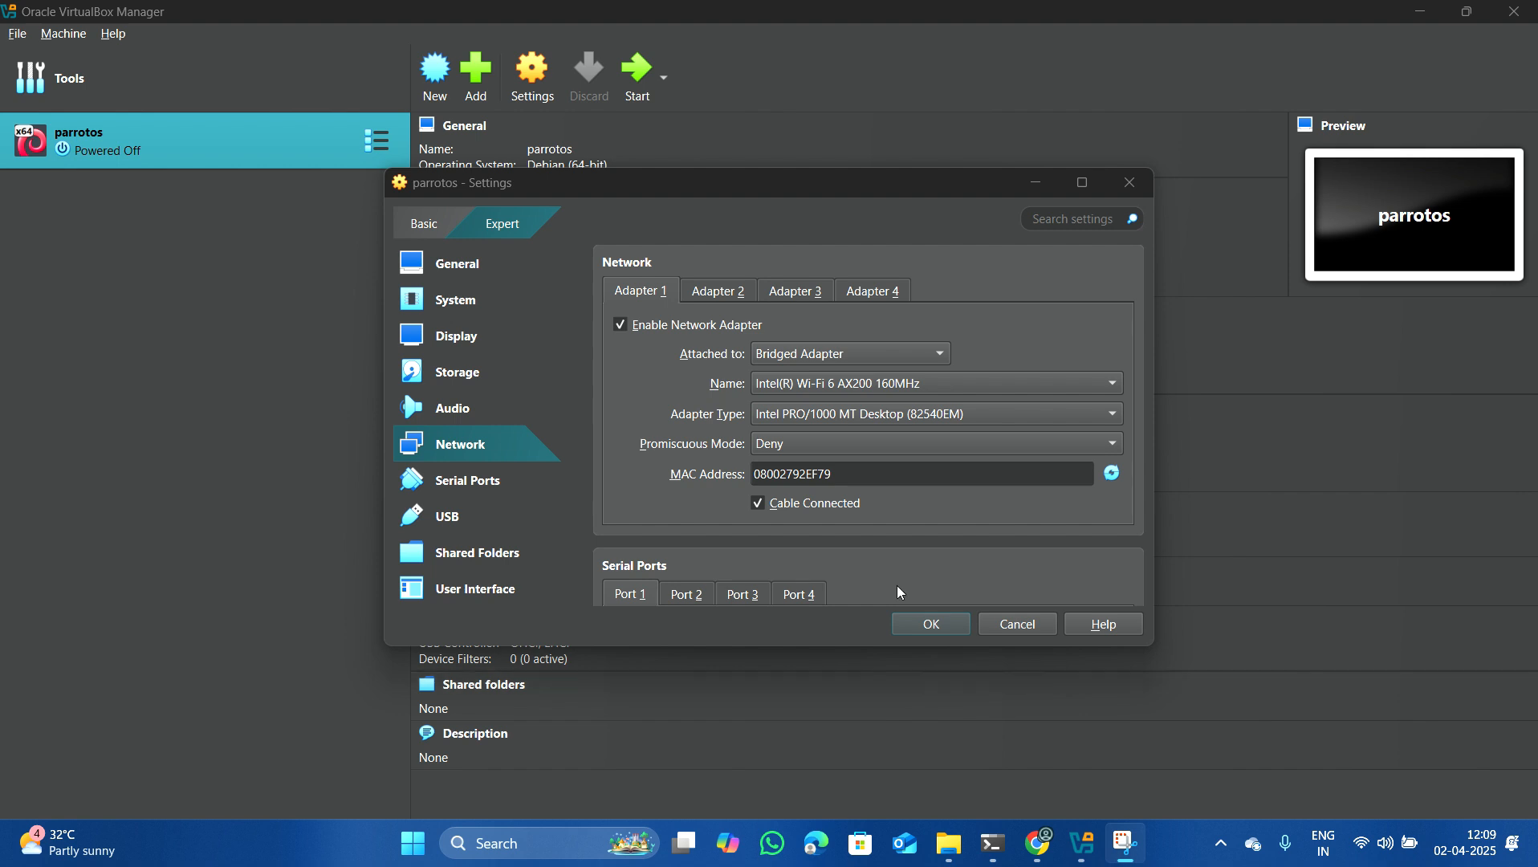
click(474, 390)
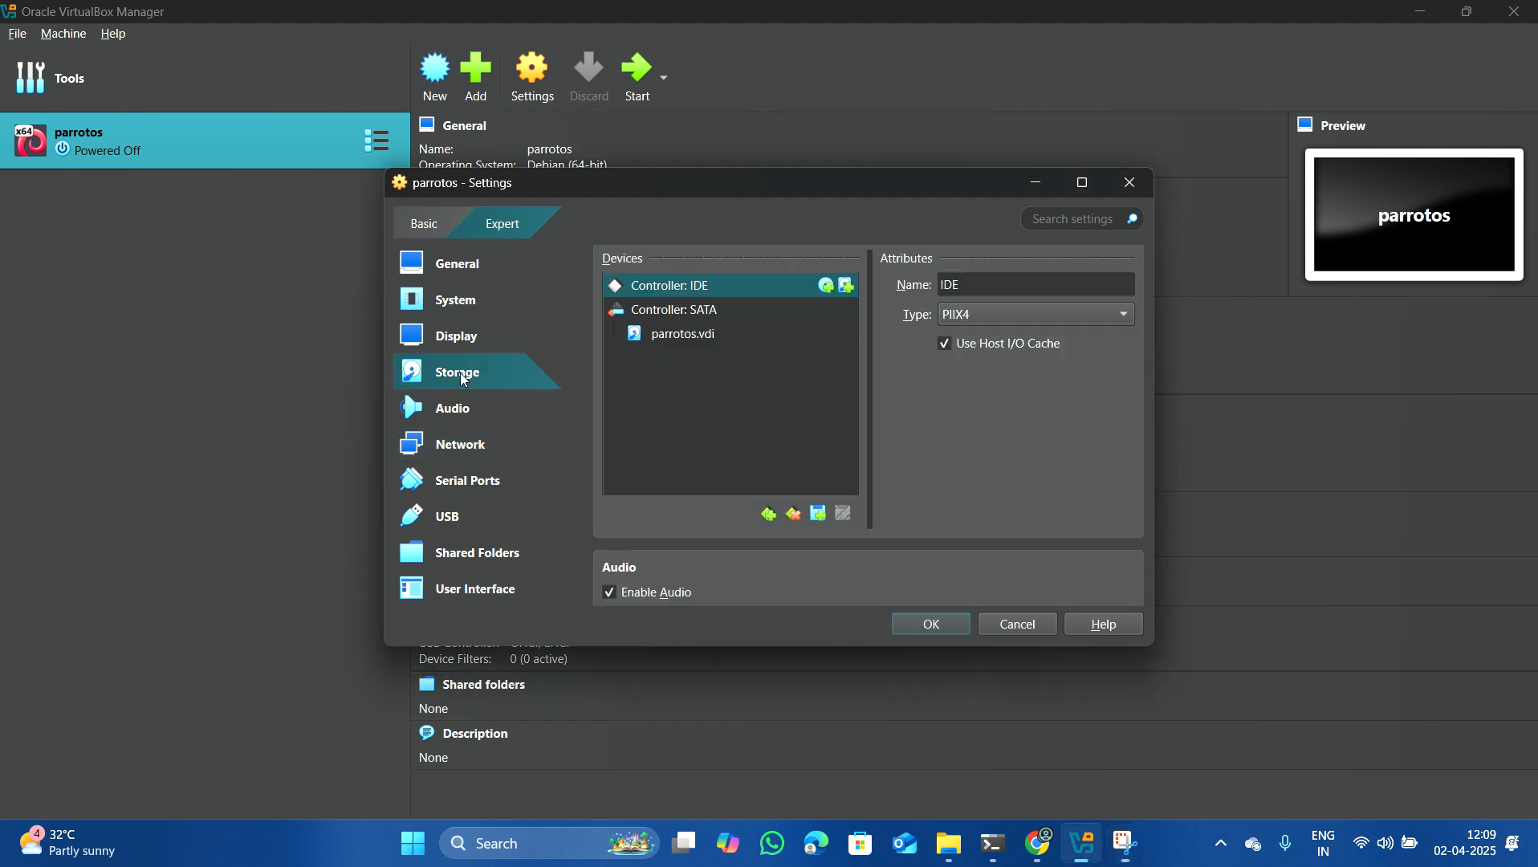
click(940, 628)
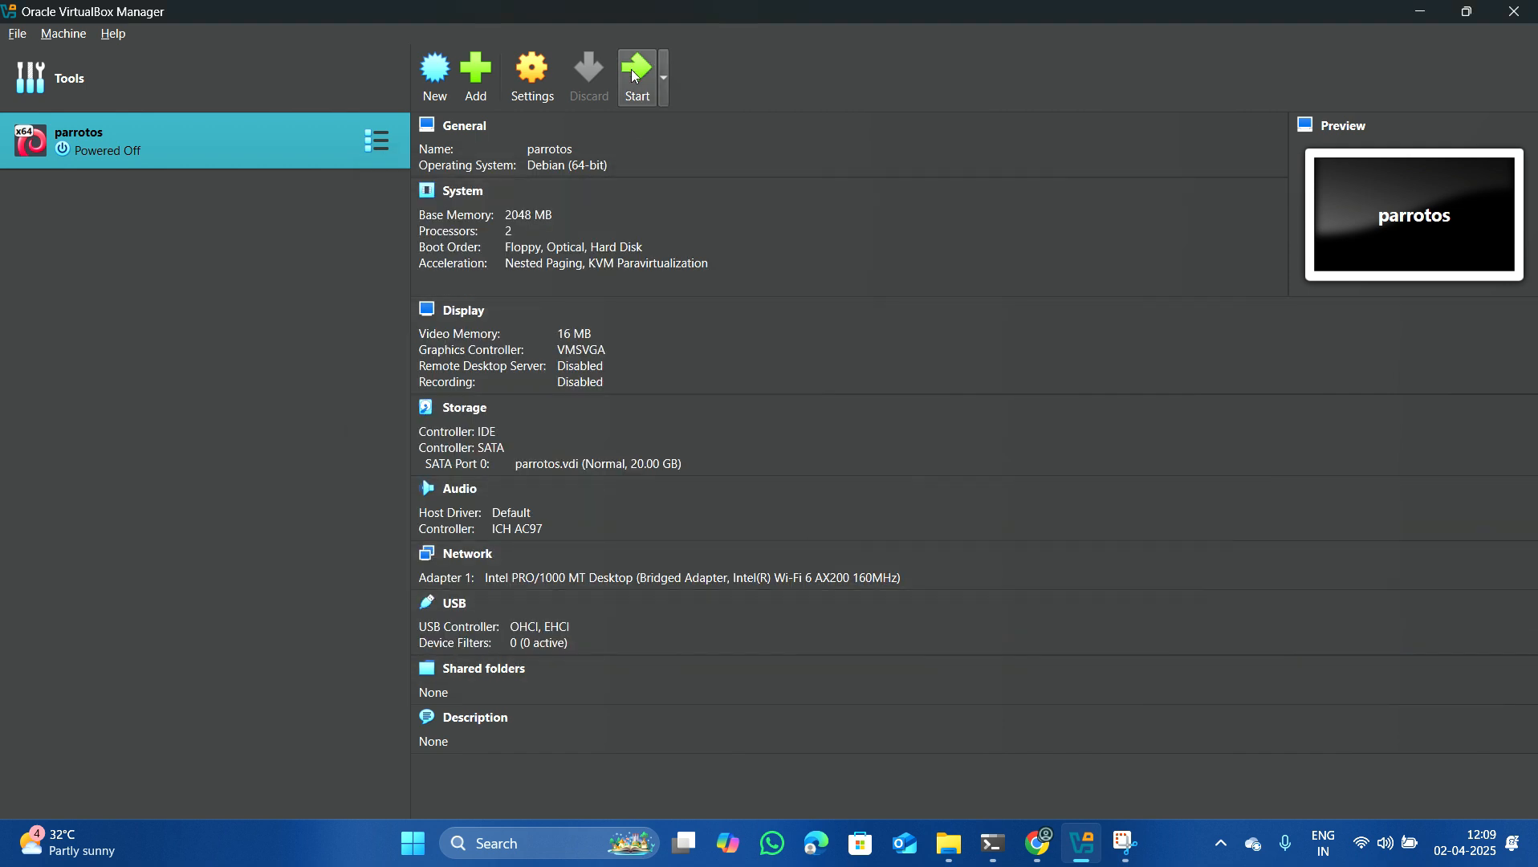
- Start the parrotos machine in full-screen mode, boot the Parrot OS 6 GNU/Linux entry and clear the VirtualBox notifications
click(638, 81)
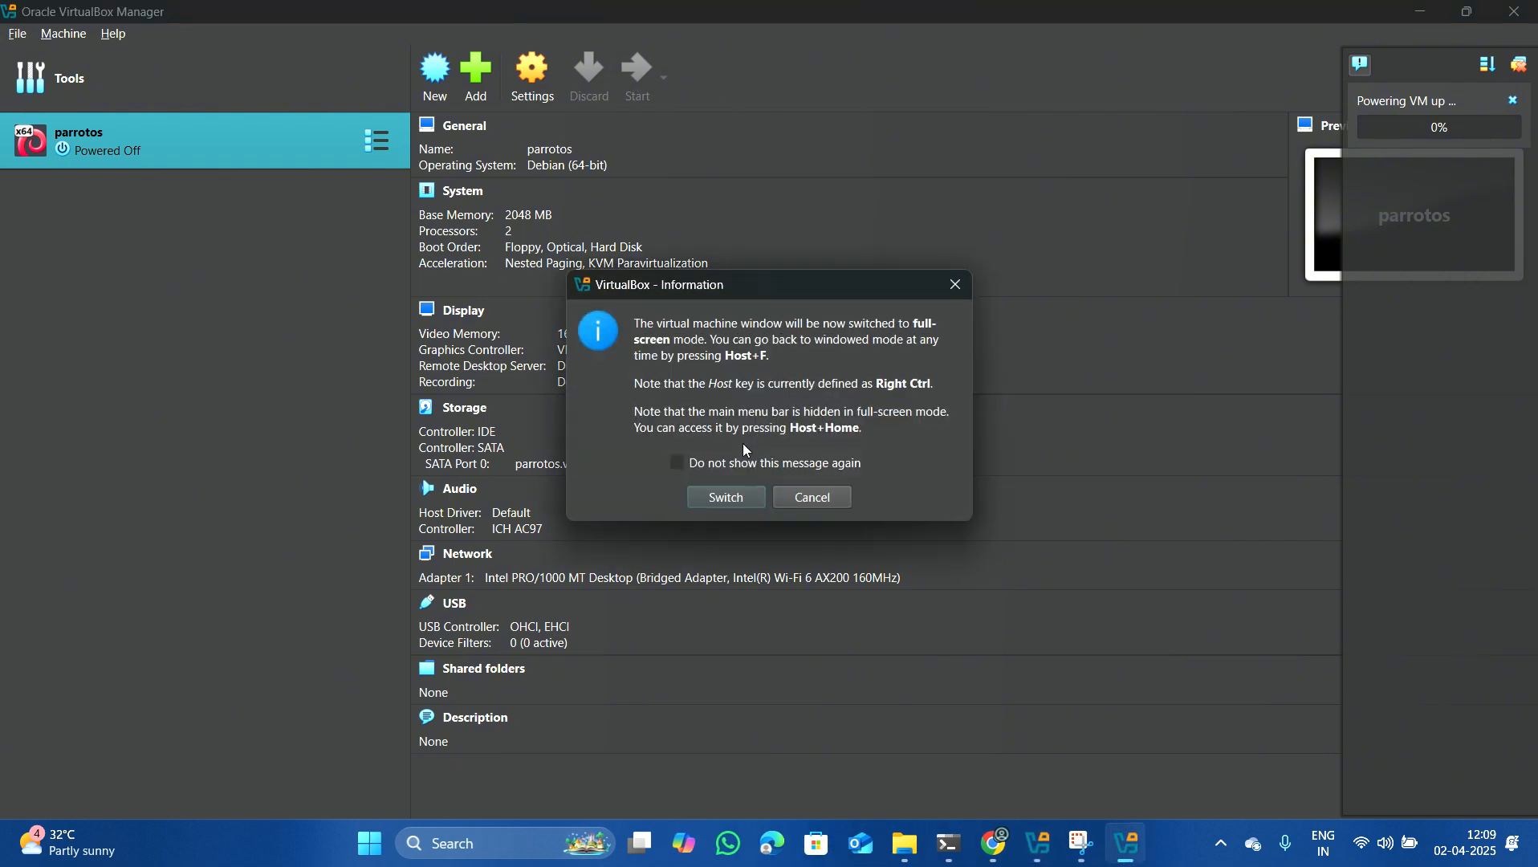
click(718, 499)
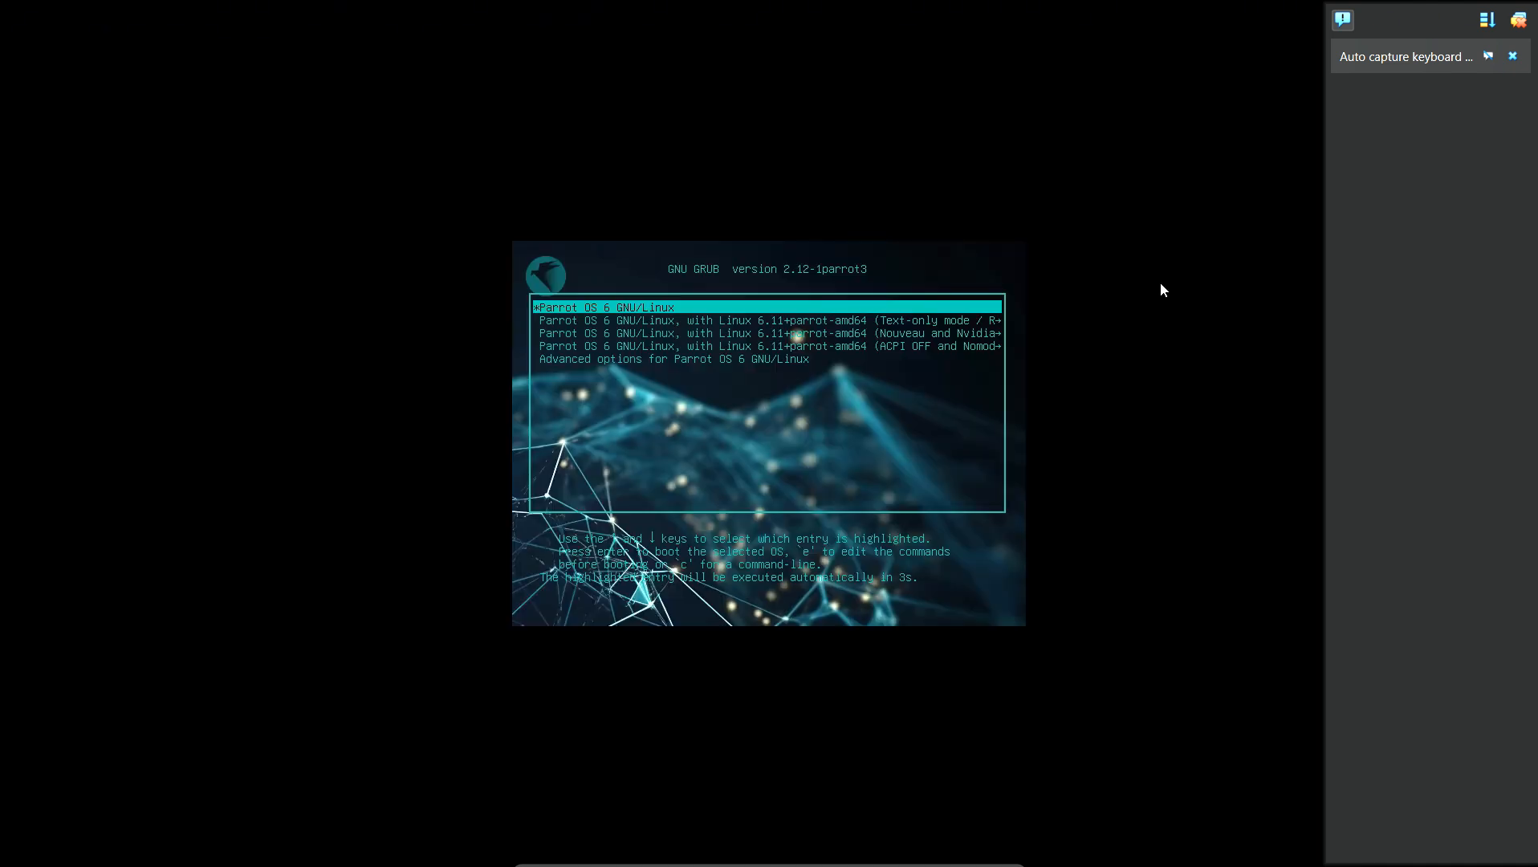
key(Return)
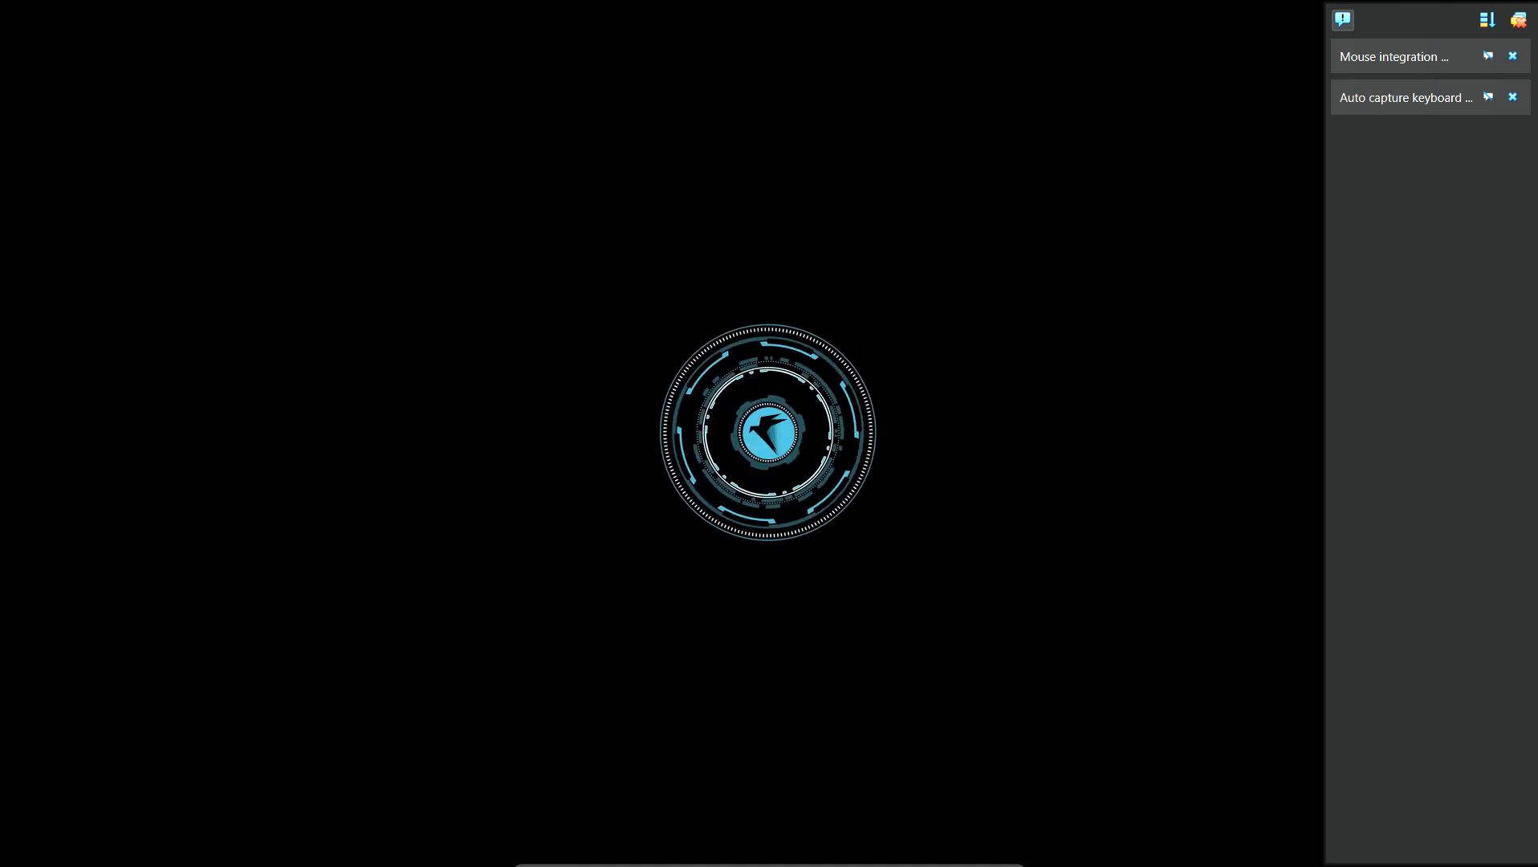
click(1525, 21)
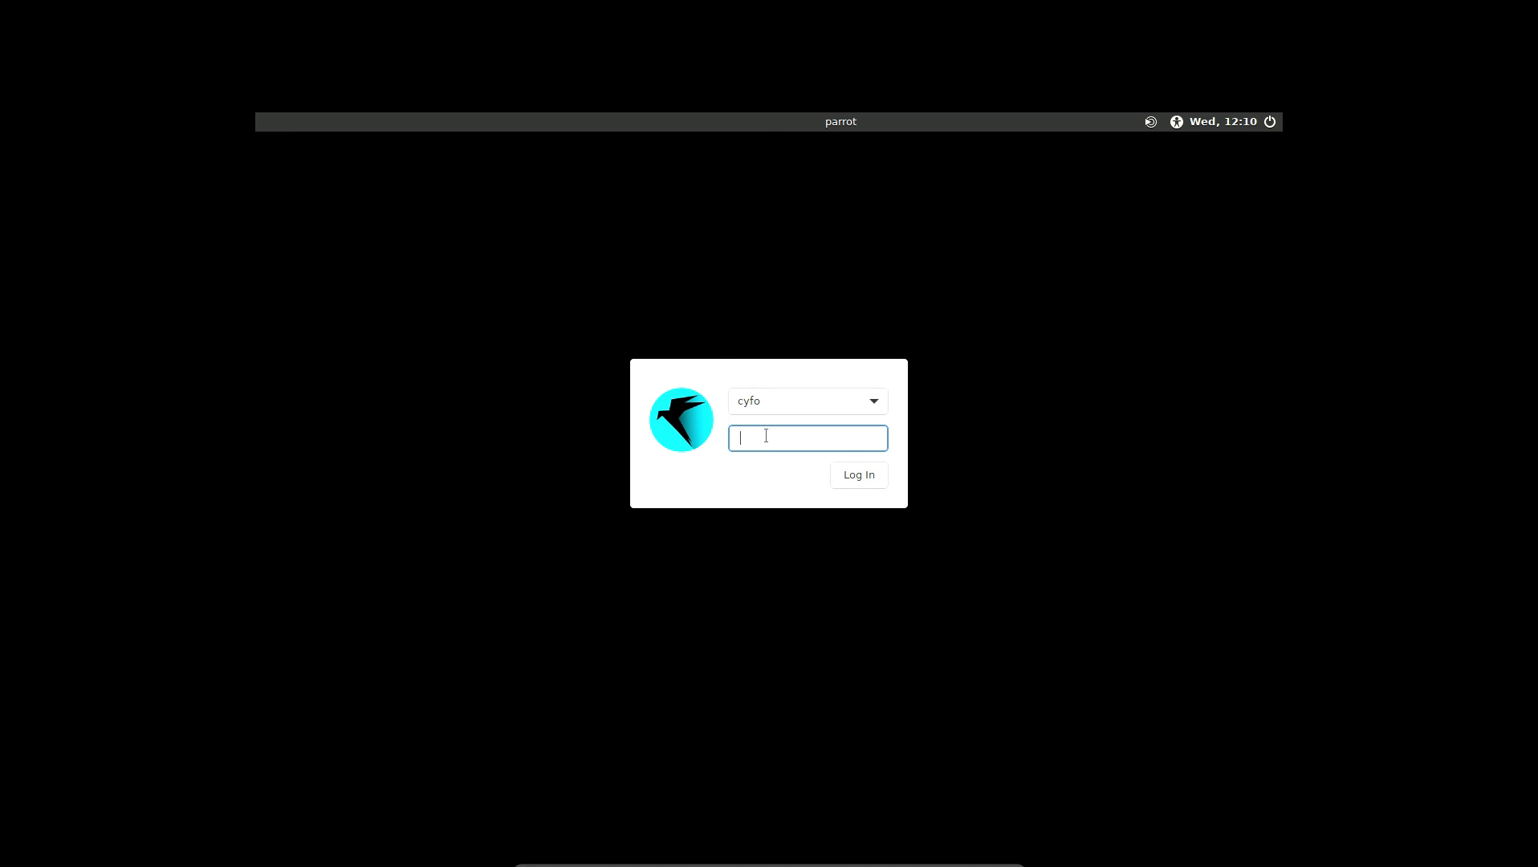
- Log in to Parrot OS with the account password and dismiss the Parrot Updater notification
text(••••••)
click(866, 478)
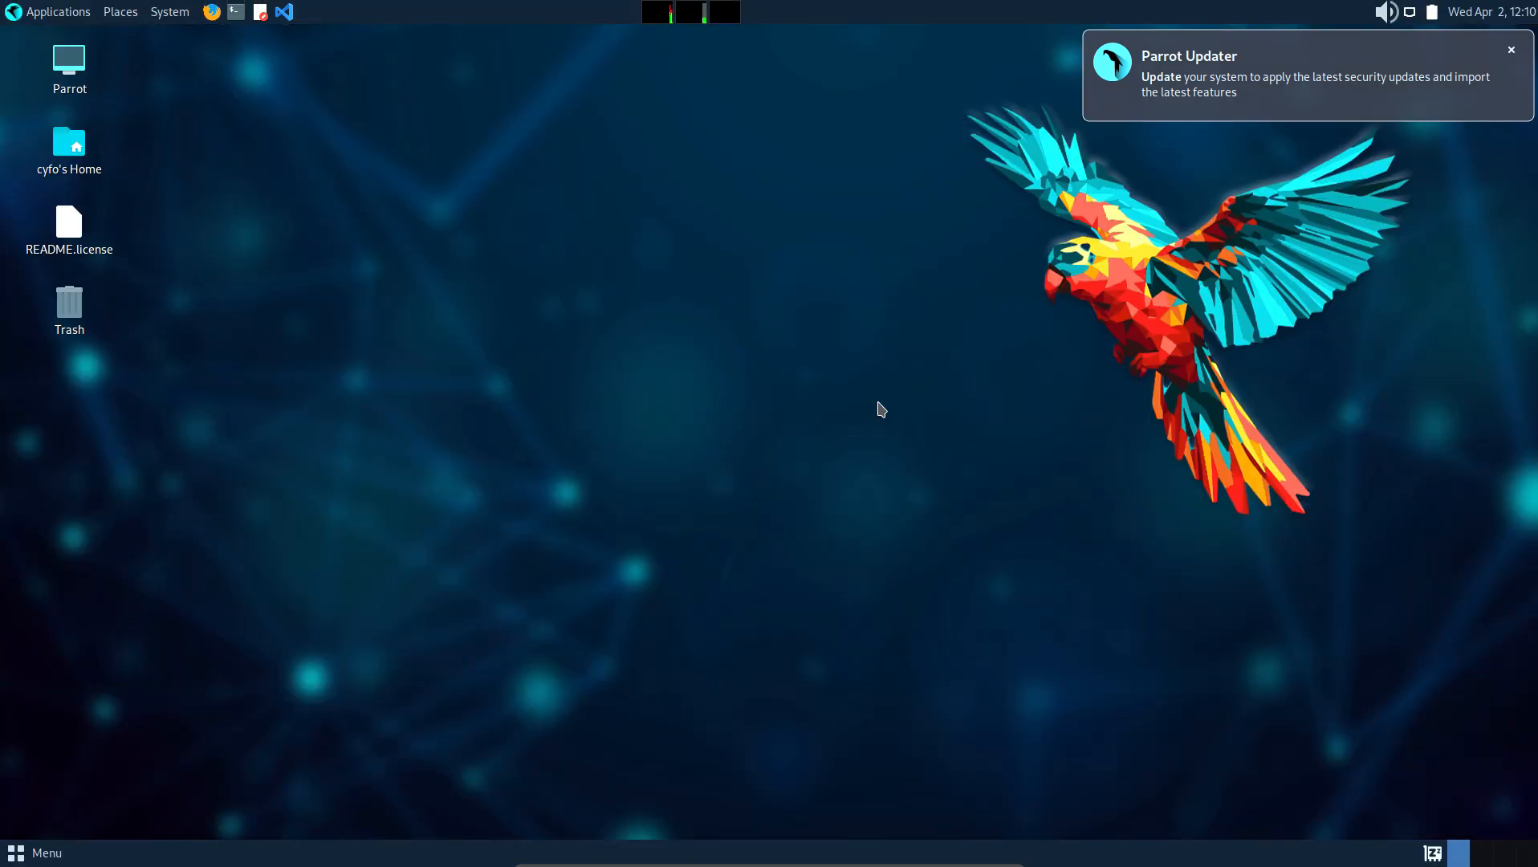
click(1512, 50)
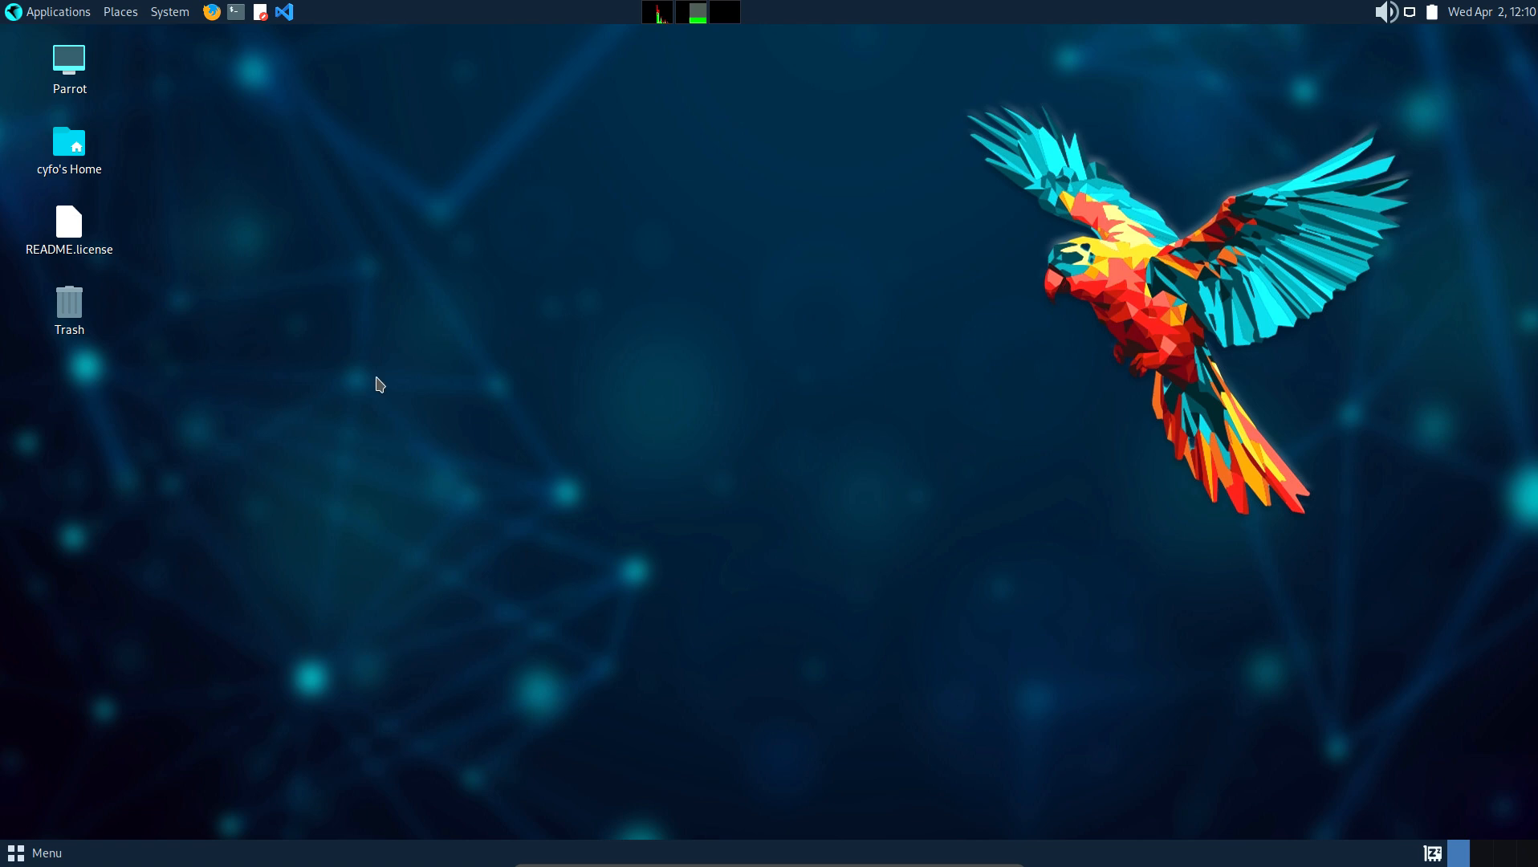
- Open the user's home folder from the desktop
click(30, 854)
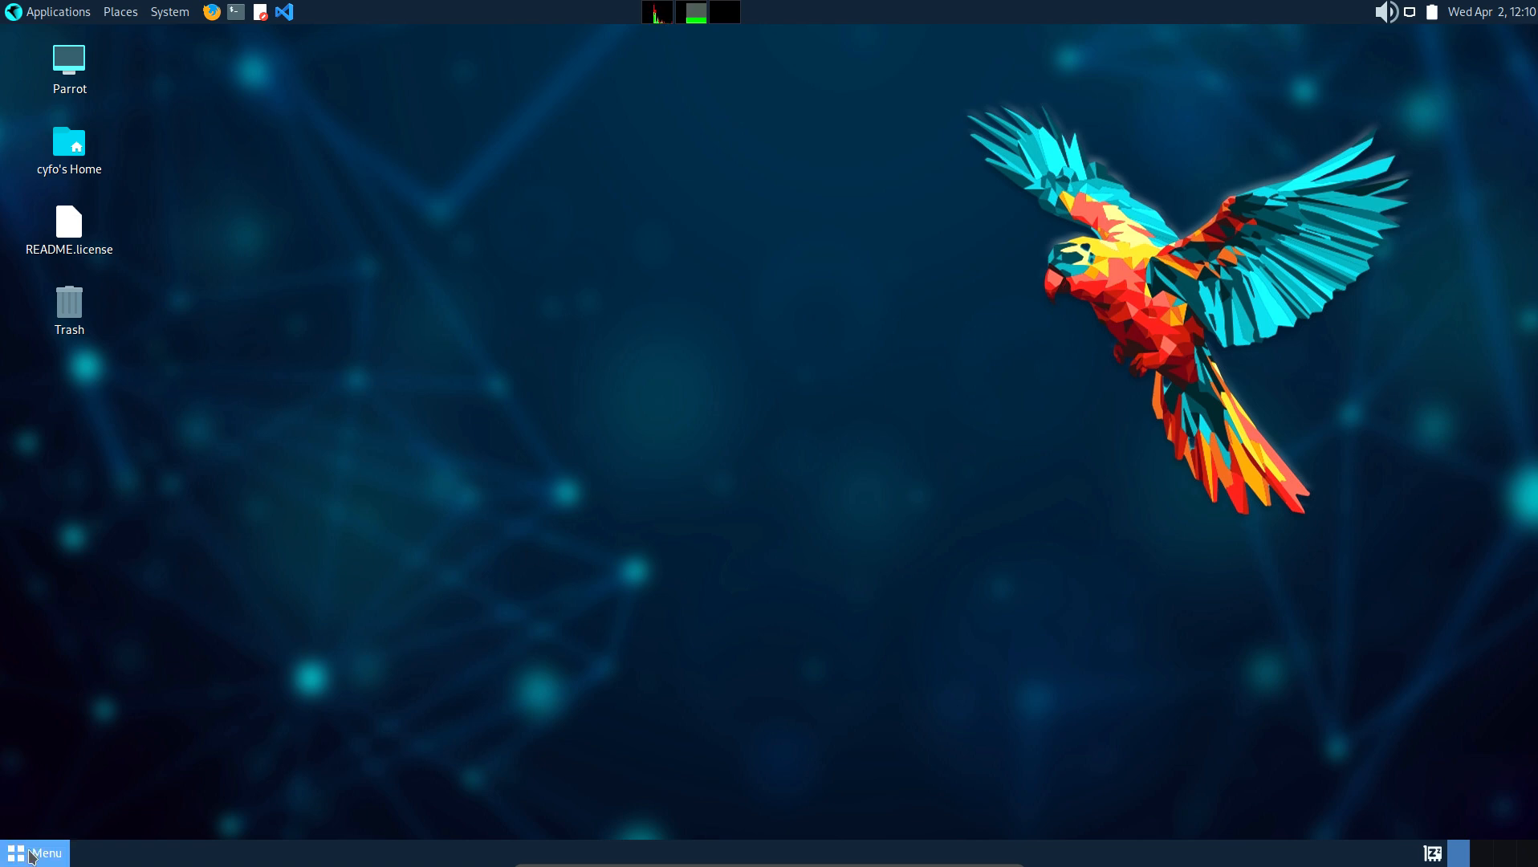
click(273, 250)
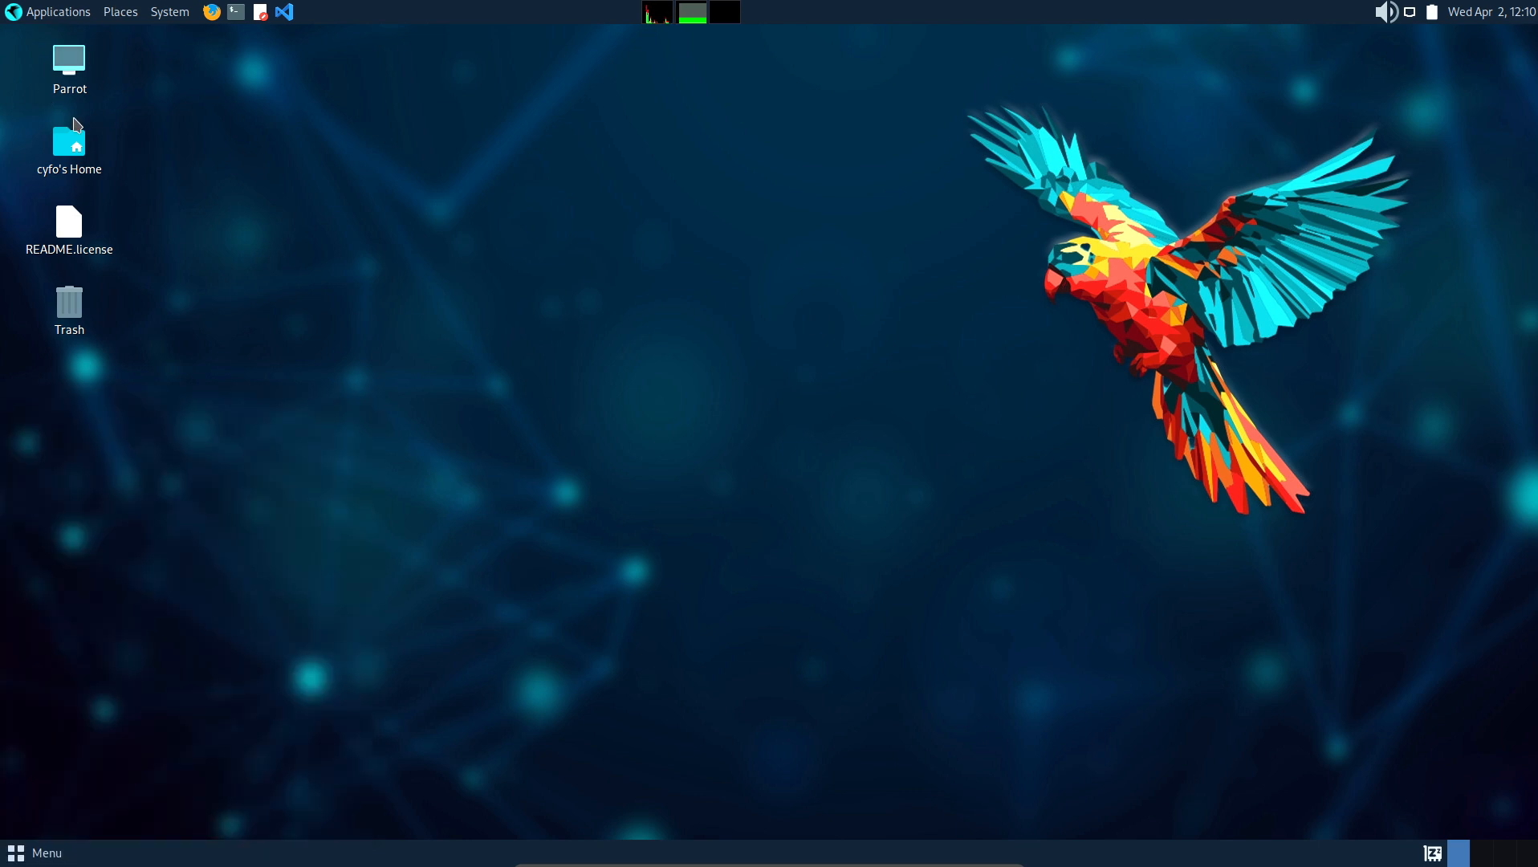
double_click(75, 157)
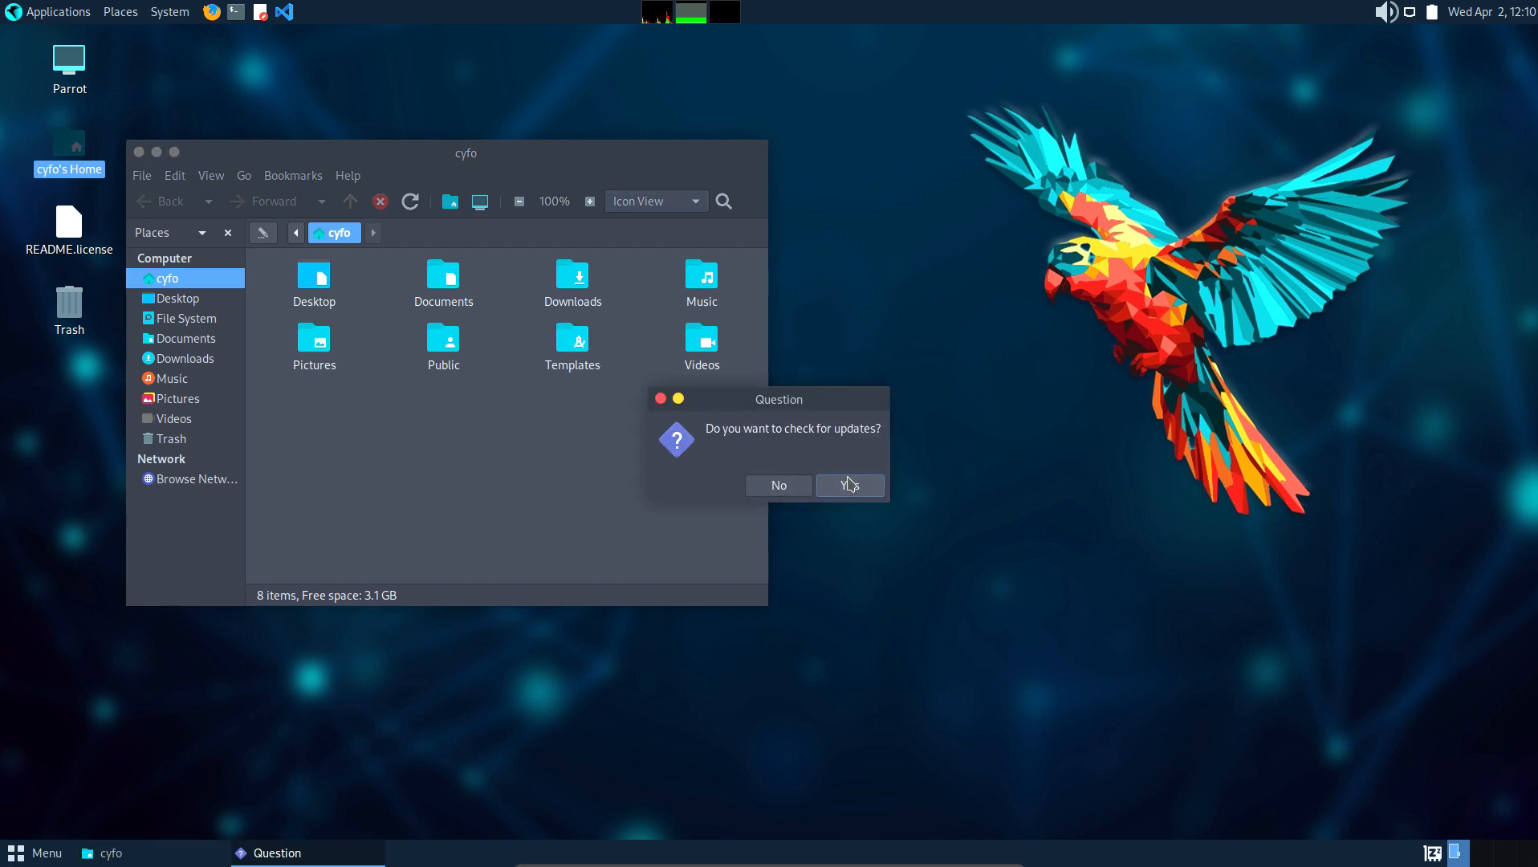
- Agree to check for updates and authenticate the super-user request with the account password
click(850, 486)
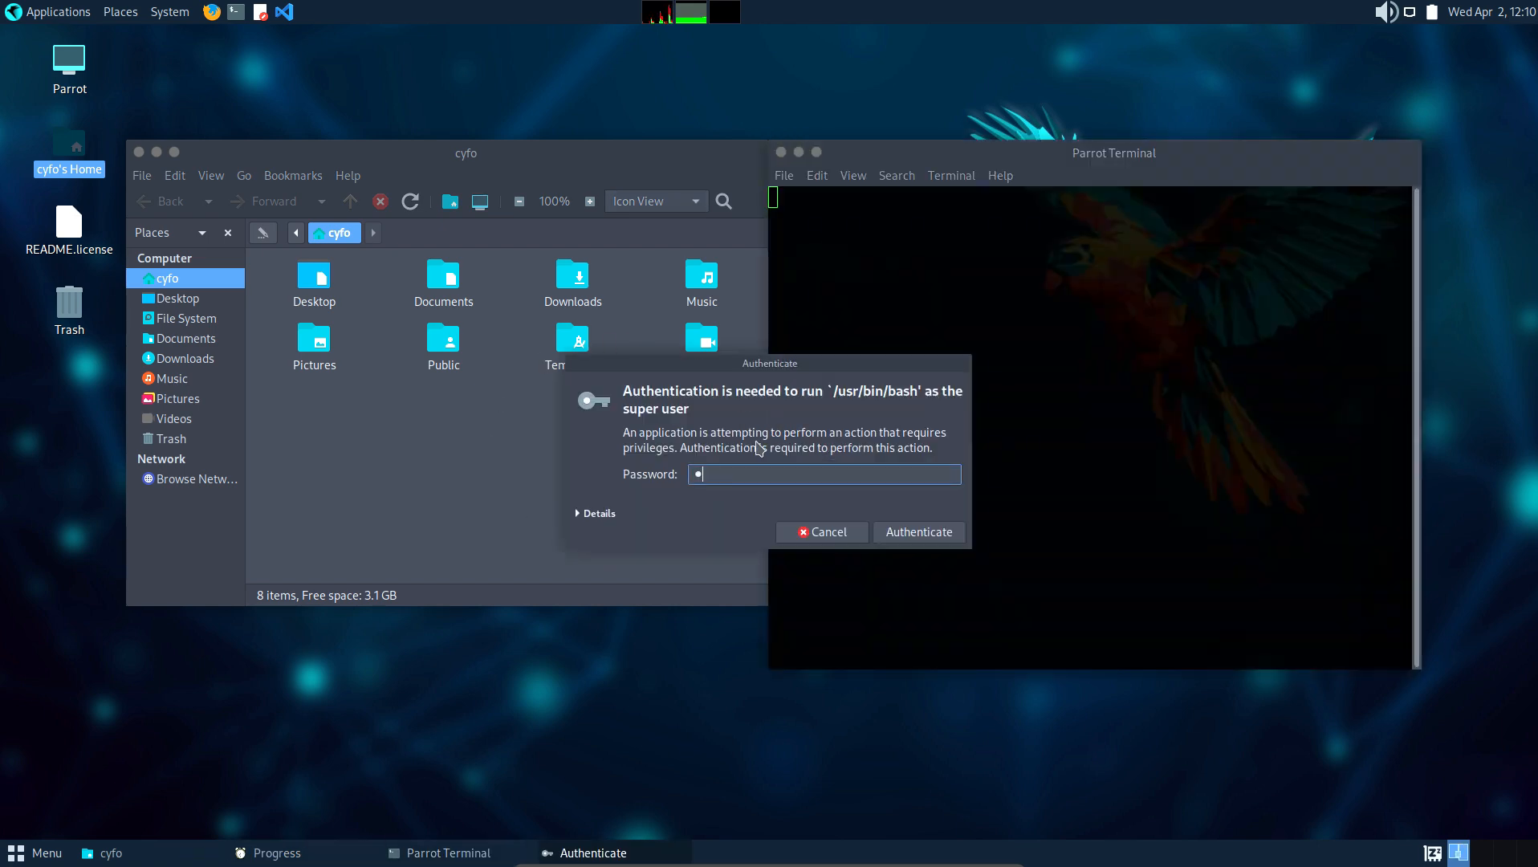
text(•••••)
key(Return)
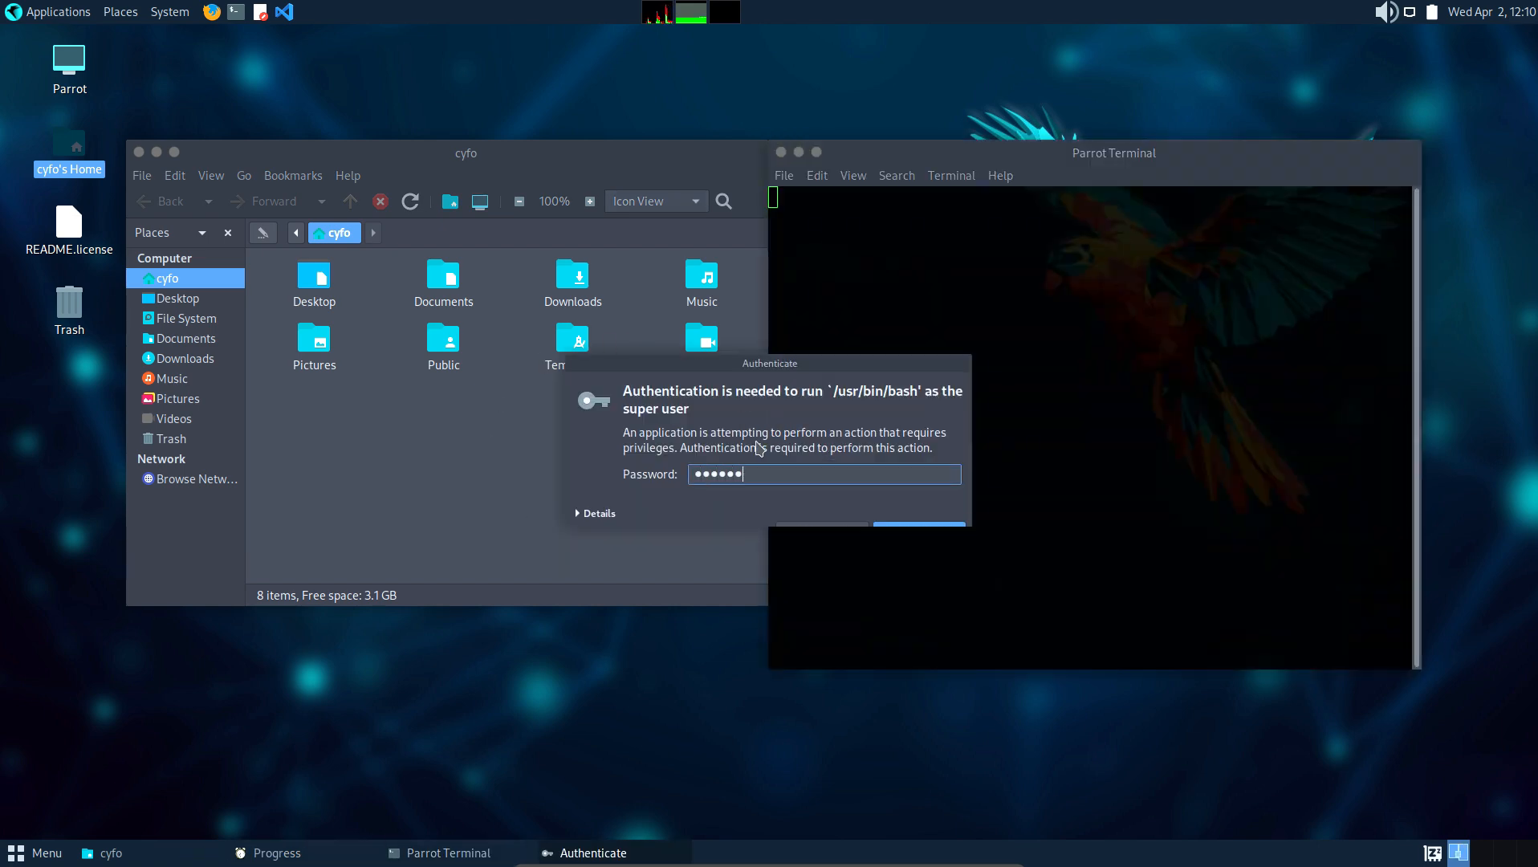